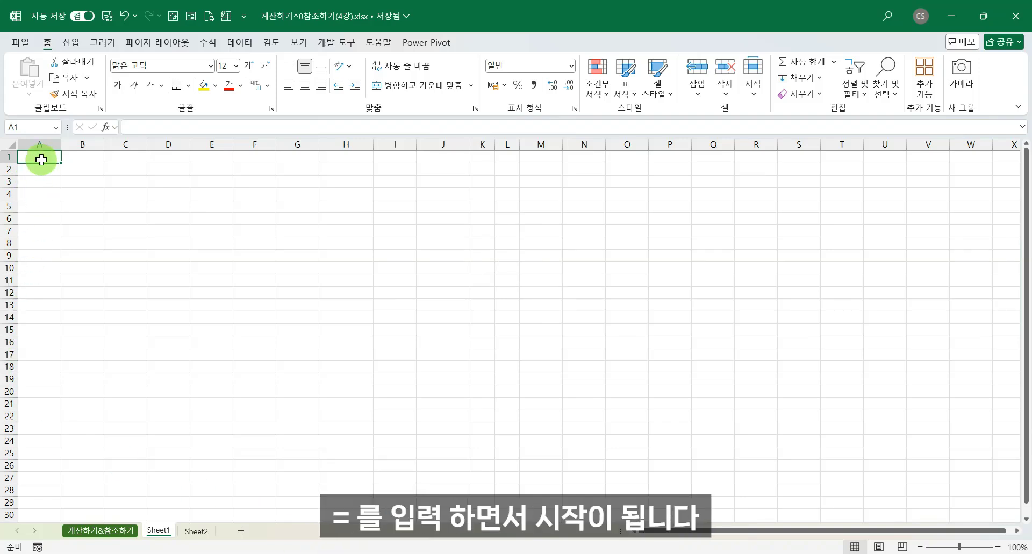
# Step: Enter the addition formula =10+3 in cell A1 of Sheet1
pyautogui.write('=')
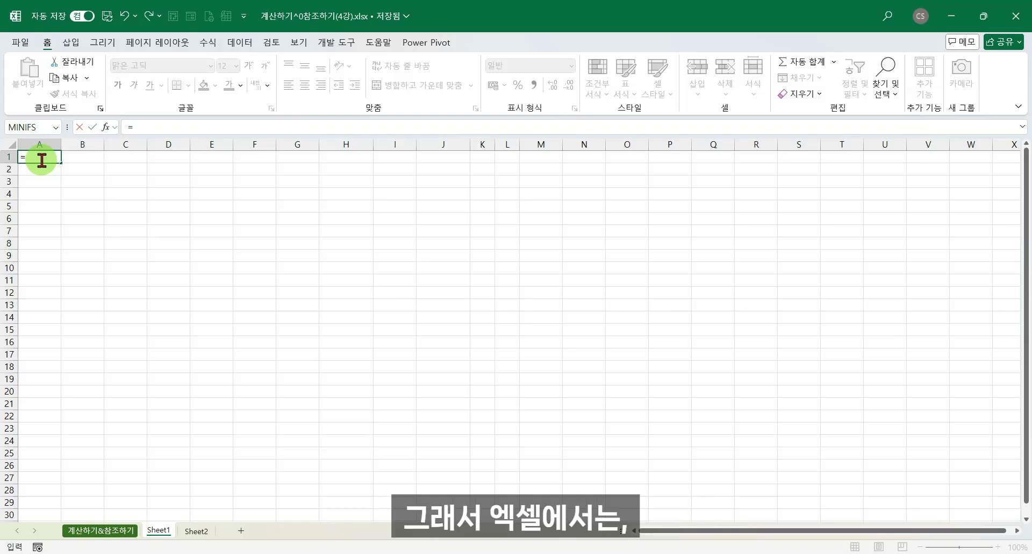
pyautogui.press('Escape')
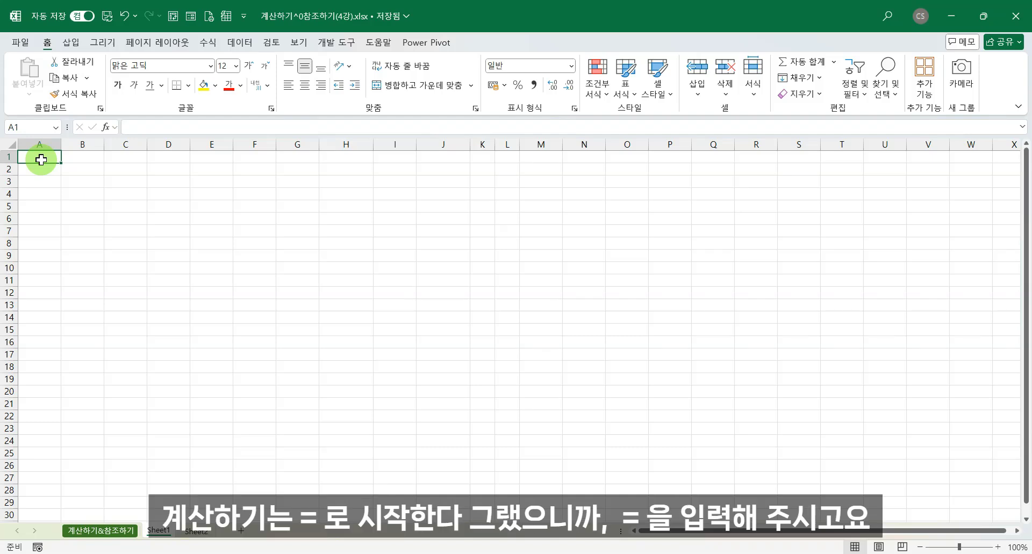
pyautogui.write('=')
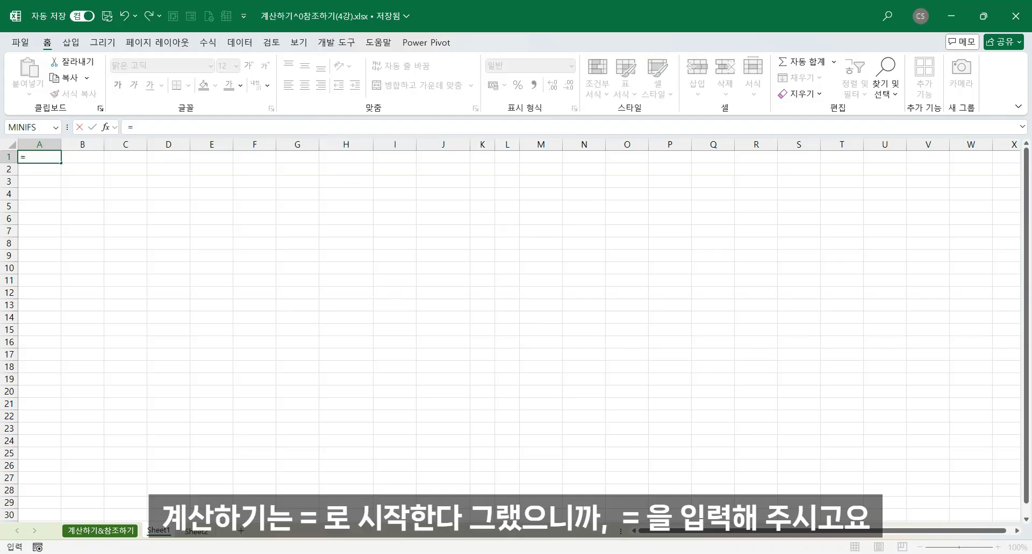
pyautogui.write('10')
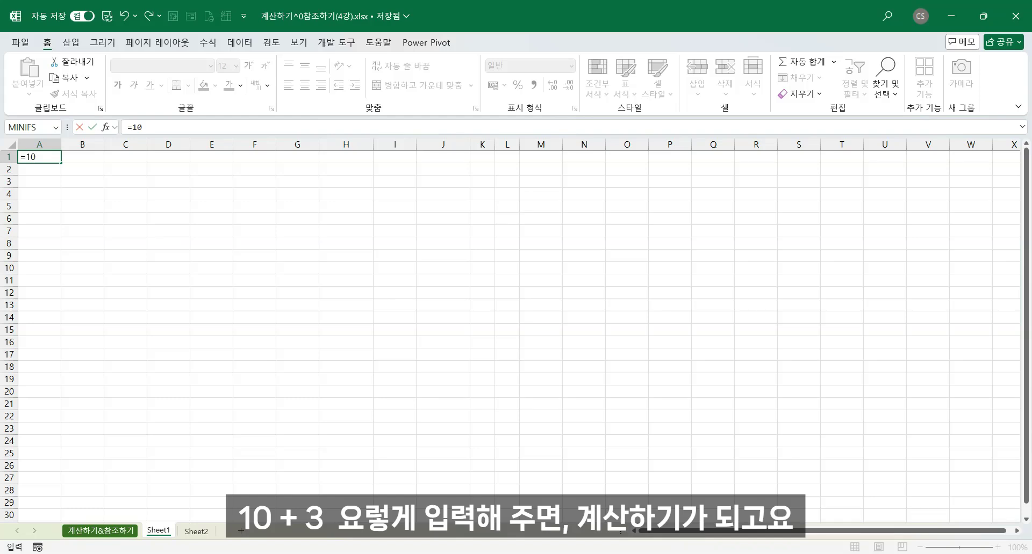
pyautogui.write('+3')
pyautogui.press('Return')
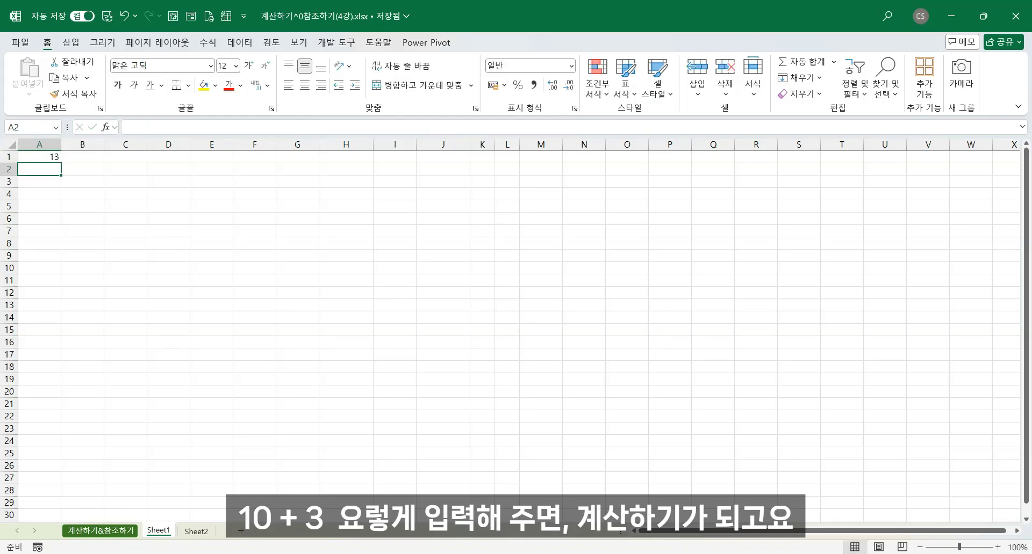
# Step: Enter the subtraction formula =10-5 in cell A2 and the multiplication formula =2*3 in cell A3
pyautogui.write('=')
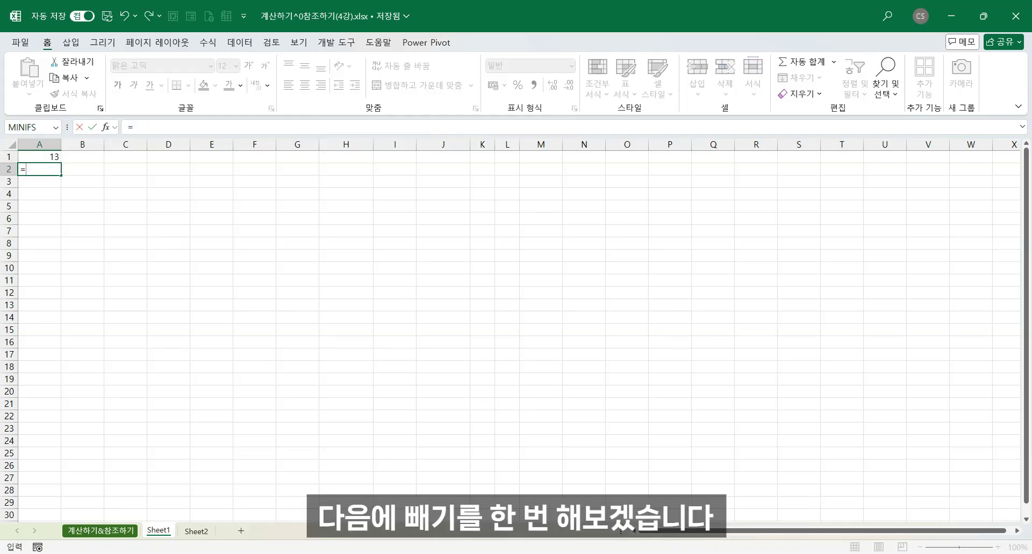
pyautogui.write('10-5')
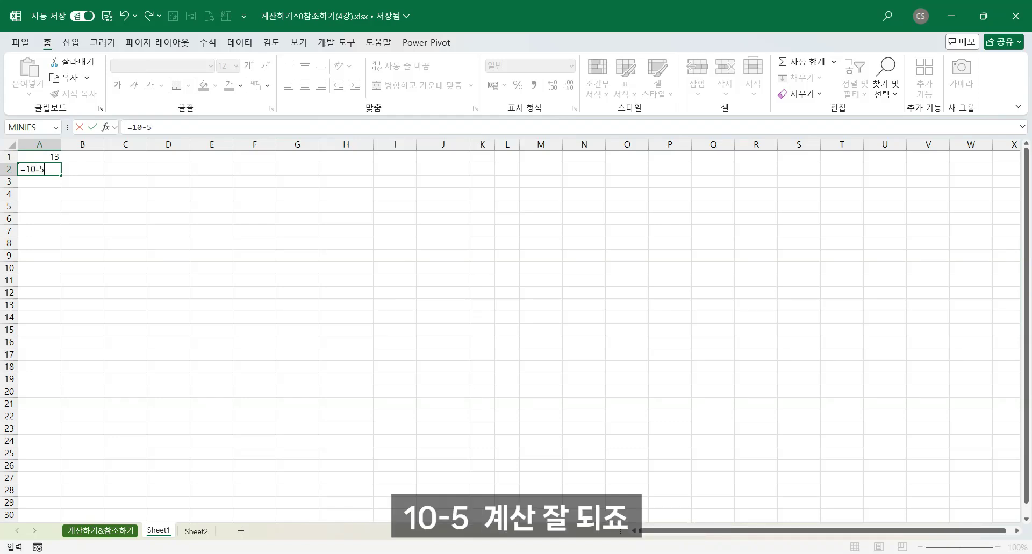
pyautogui.press('Return')
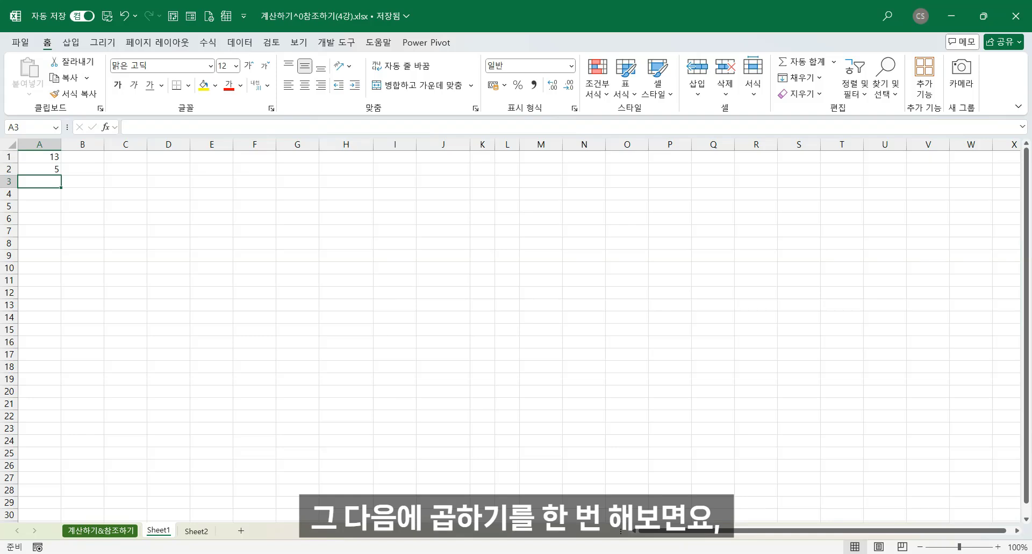
pyautogui.write('=2*')
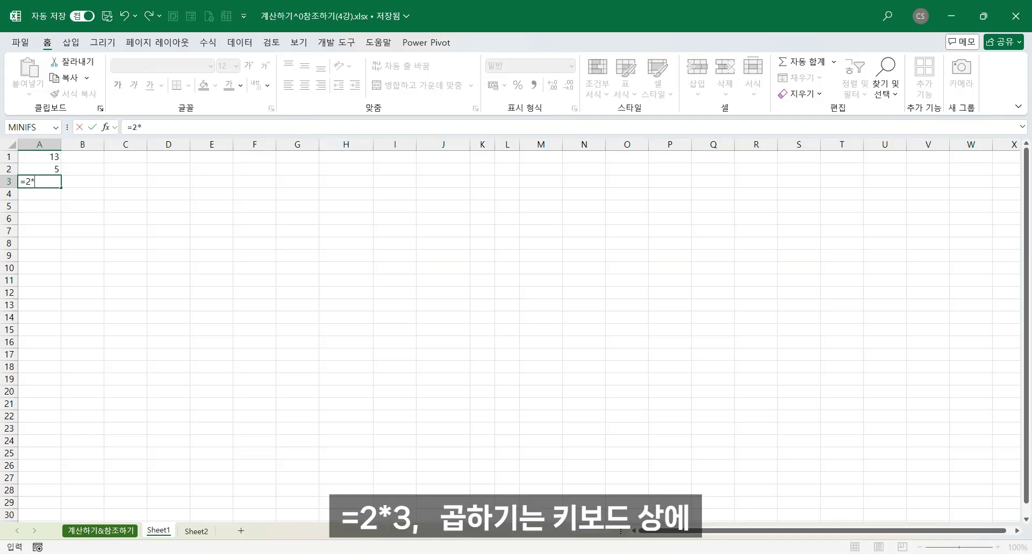
pyautogui.write('3')
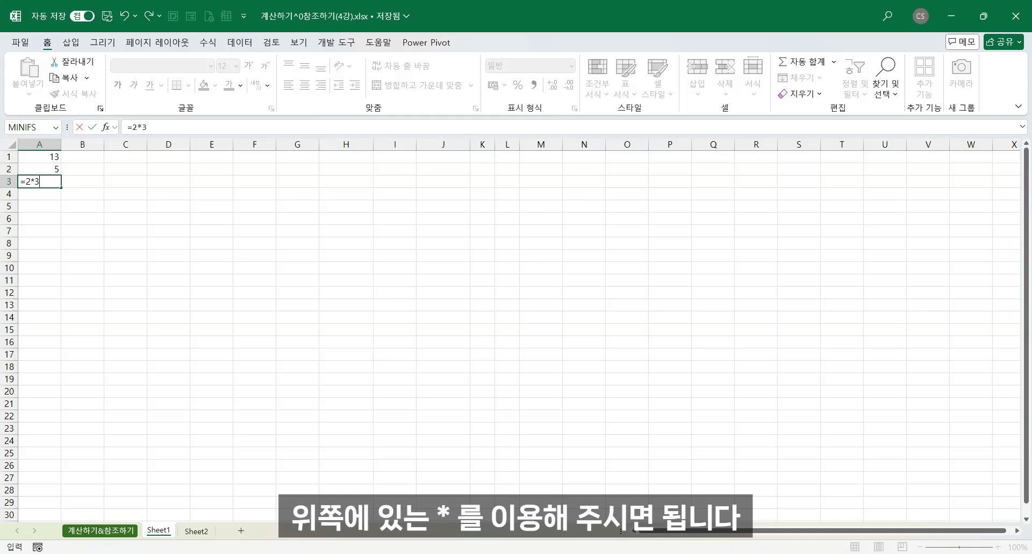
pyautogui.press('Return')
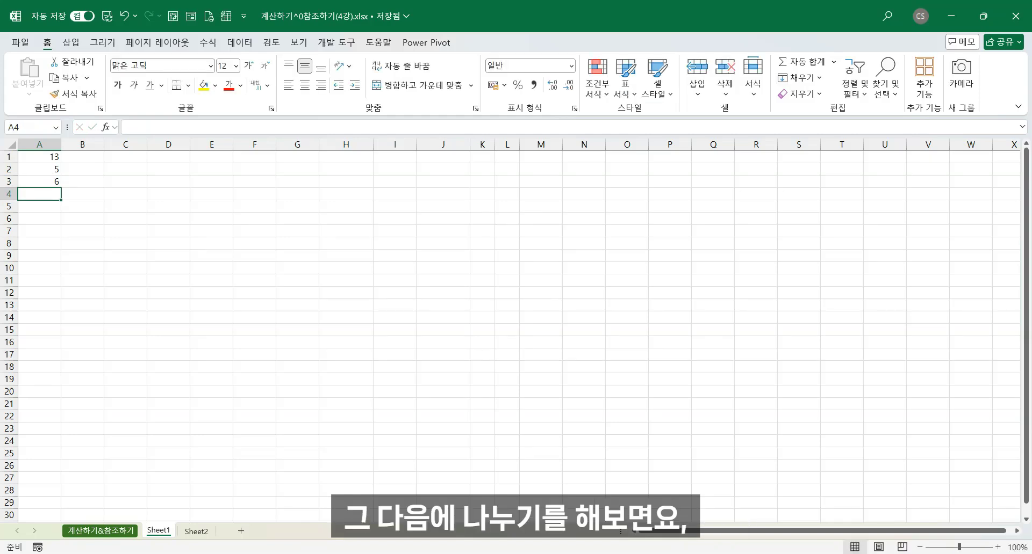
# Step: Enter the division of 6 by 3 in cell A4 as the formula =6/3
pyautogui.write('6/')
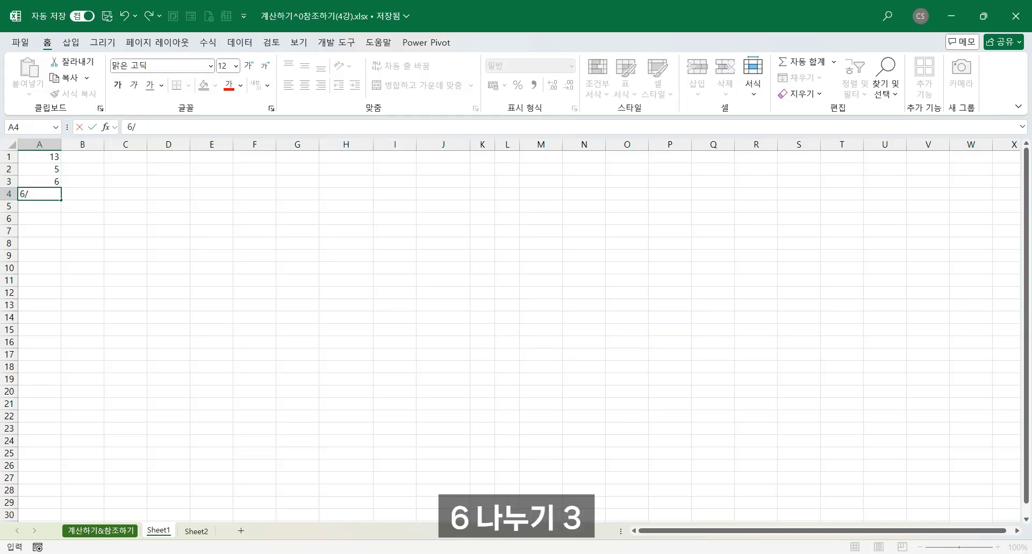
pyautogui.write('3')
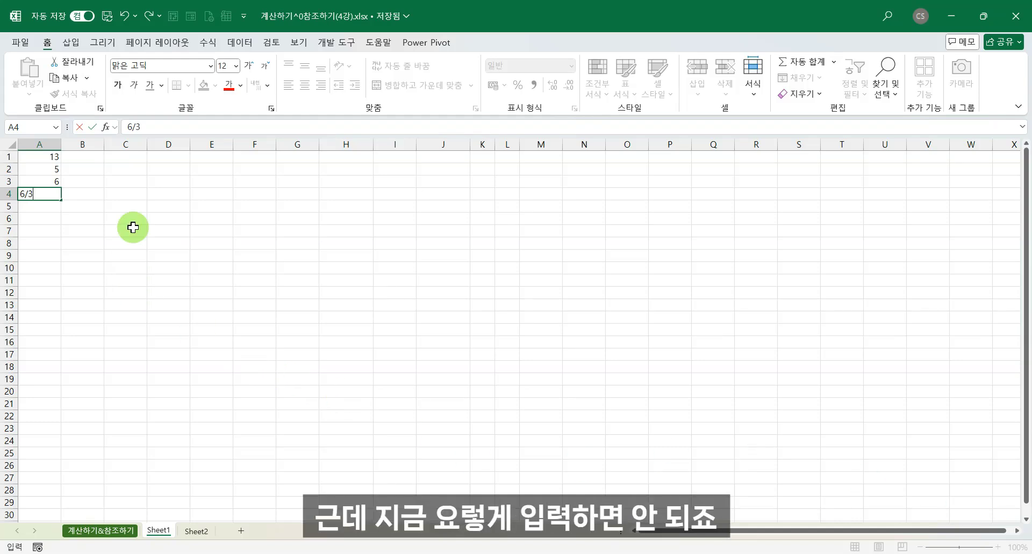
pyautogui.click(19, 195)
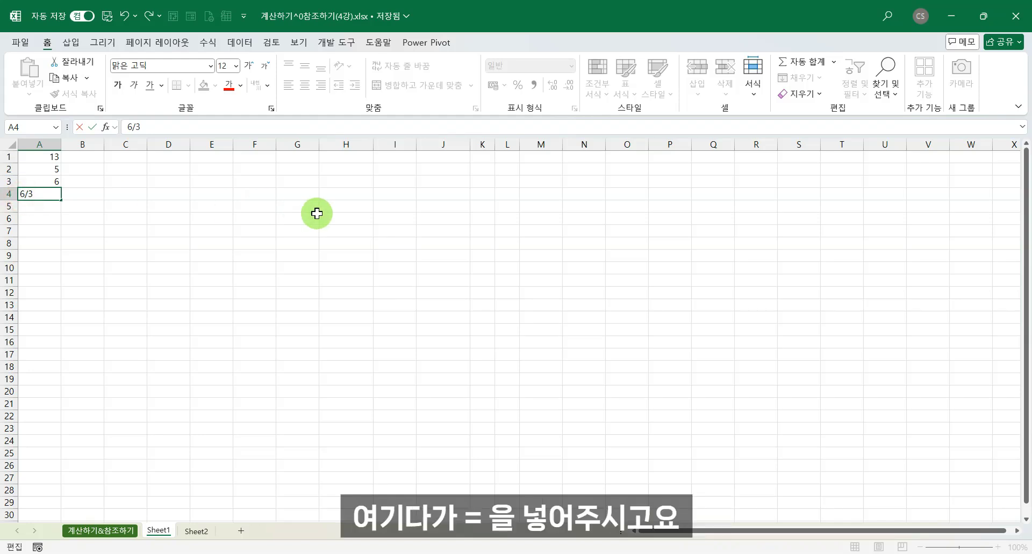
pyautogui.write('=')
pyautogui.press('Return')
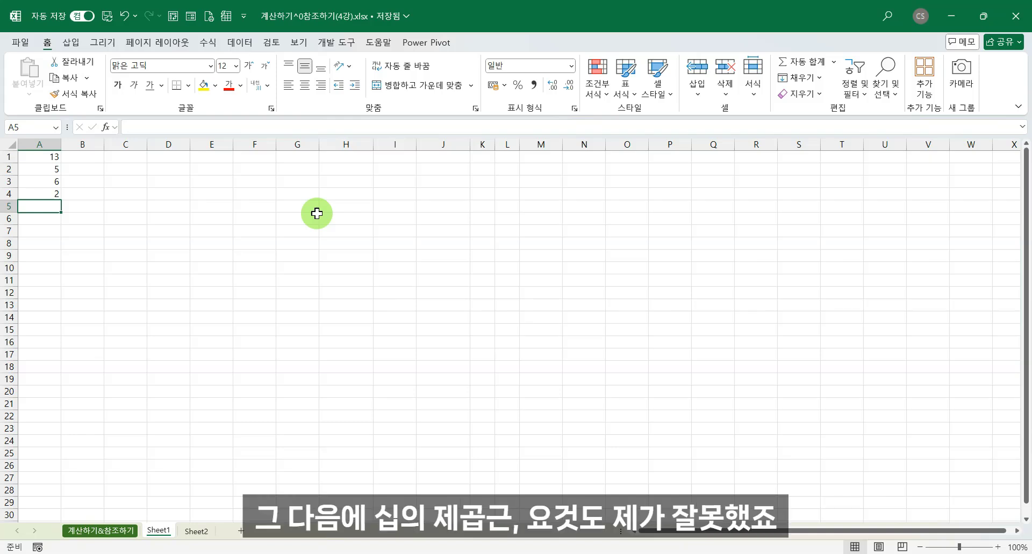
# Step: Enter the square of 10 in cell A5 as the formula =10^2
pyautogui.write('10')
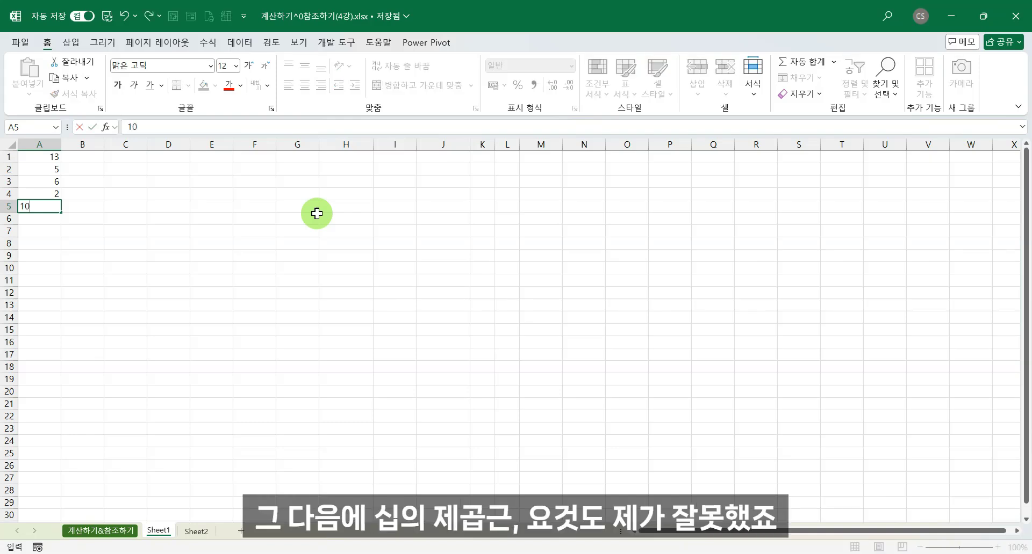
pyautogui.write('^2')
pyautogui.click(19, 206)
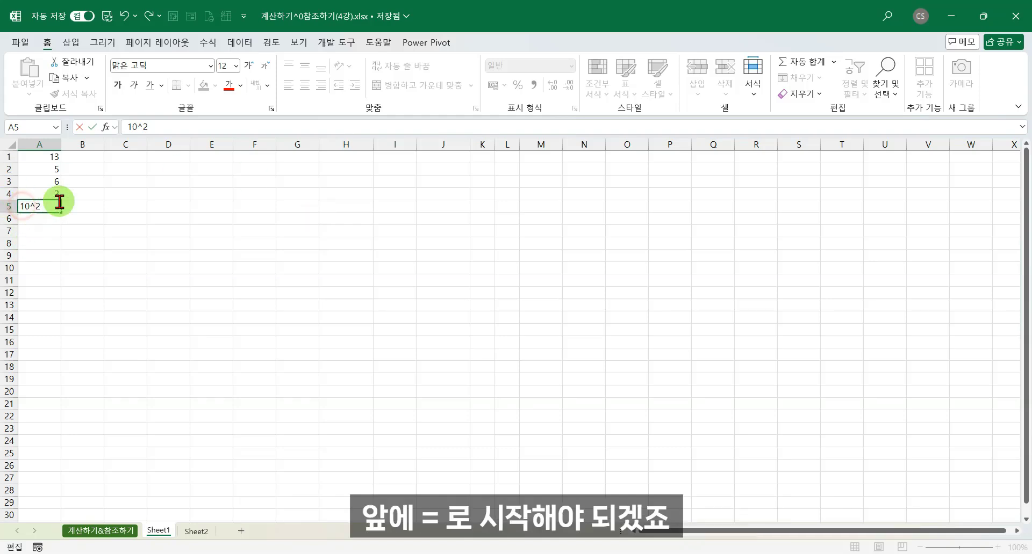
pyautogui.write('=')
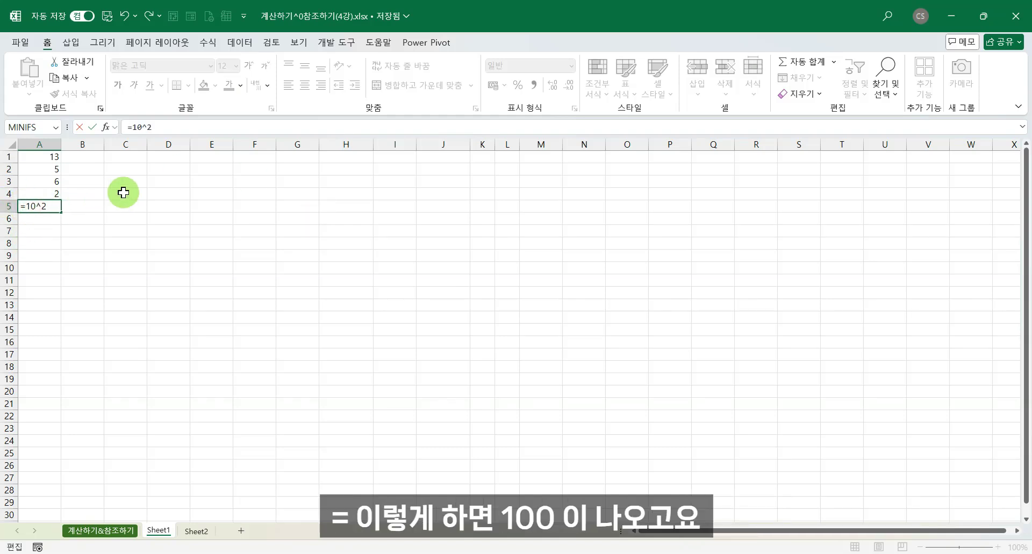
pyautogui.press('Return')
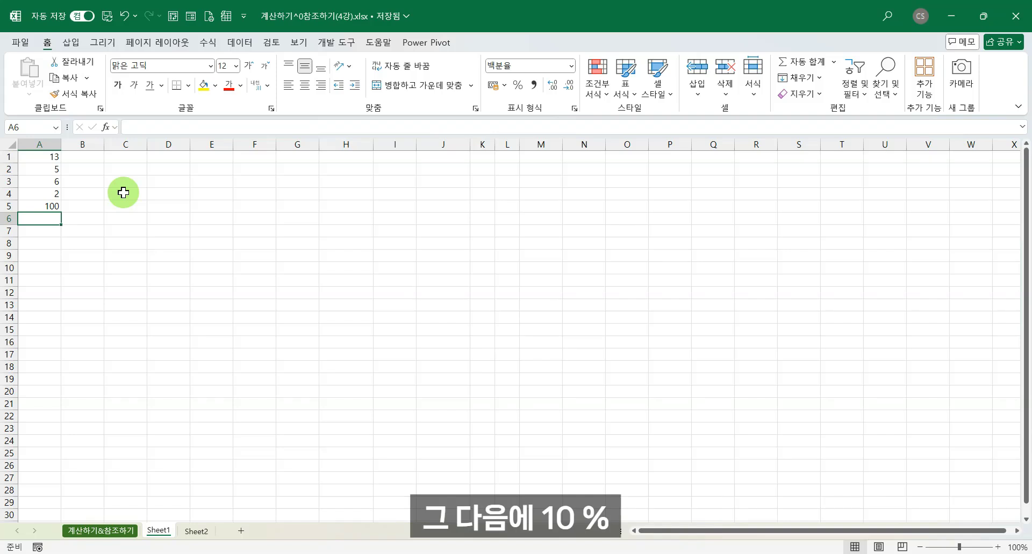
# Step: Enter the percentage value 10% in cell A6
pyautogui.write('10%')
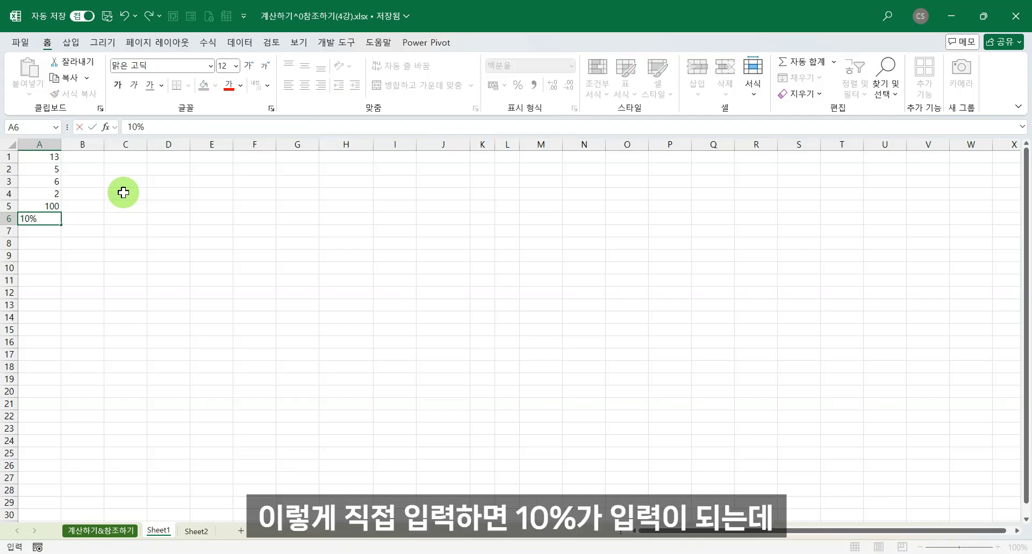
pyautogui.press('Return')
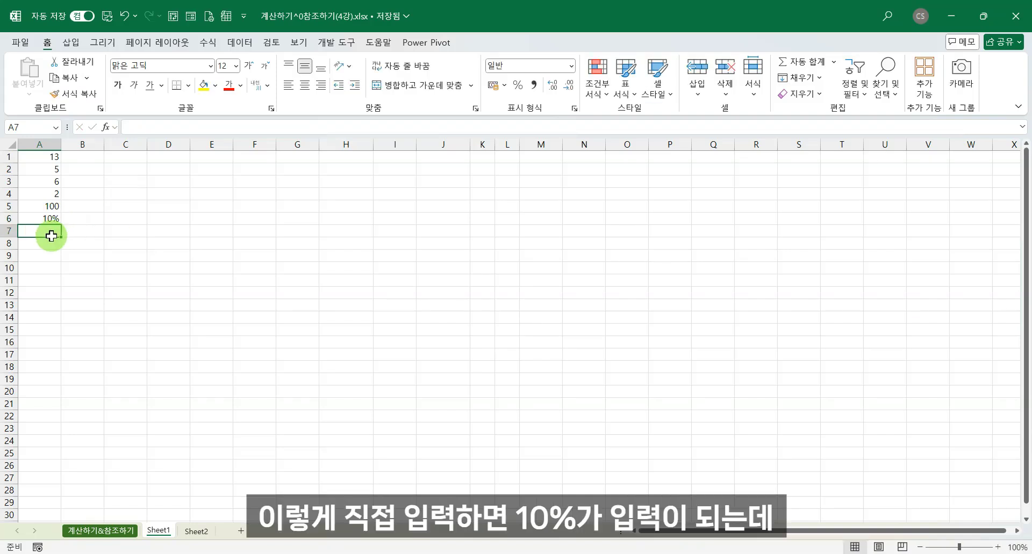
pyautogui.click(50, 218)
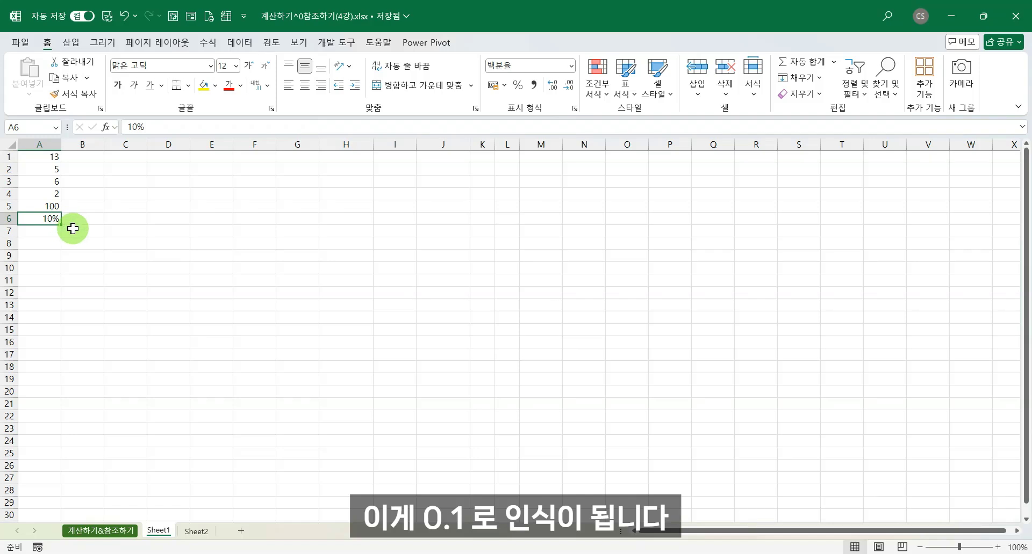
pyautogui.click(88, 221)
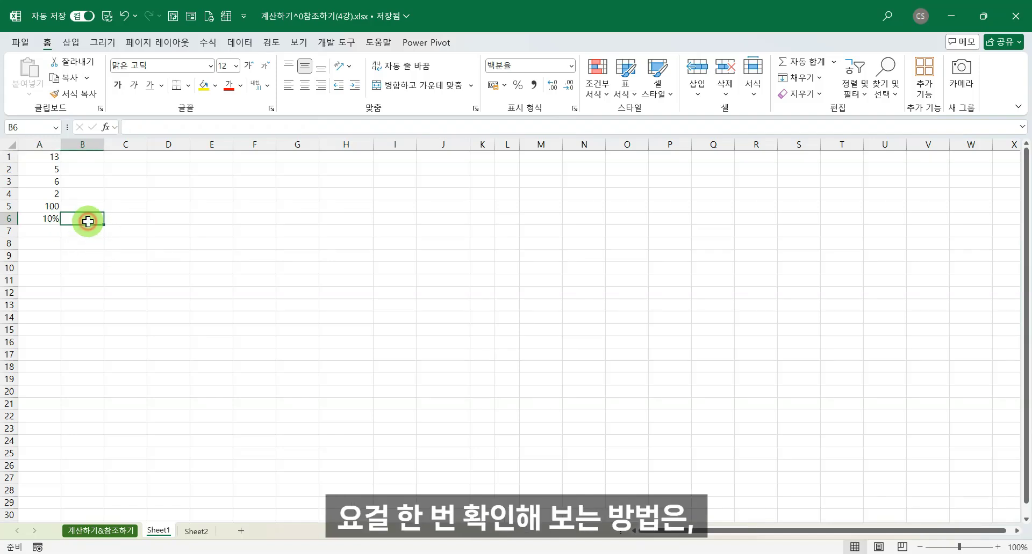
# Step: Change cell A6 to the General number format to check its underlying value, and return it to the Percentage format
pyautogui.click(51, 218)
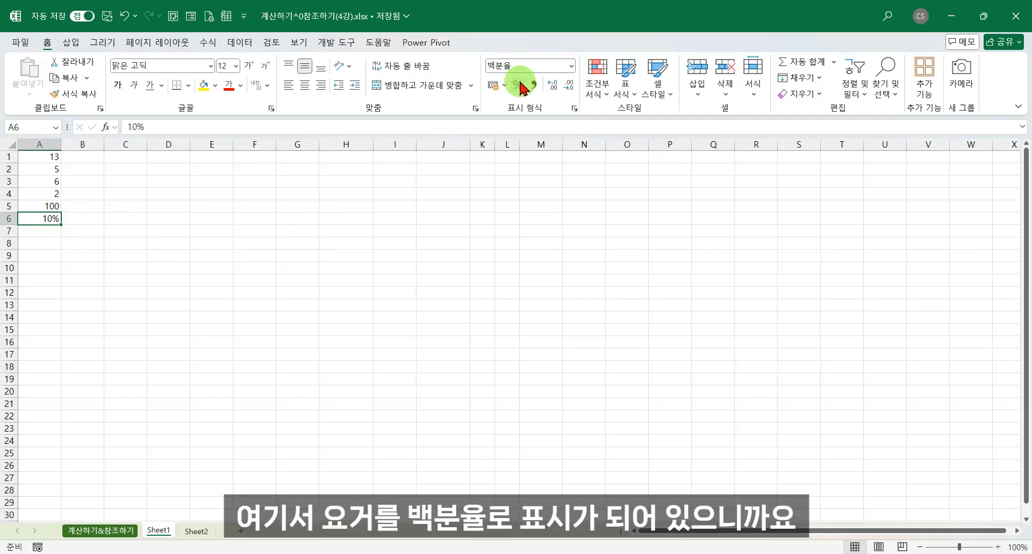
pyautogui.click(573, 67)
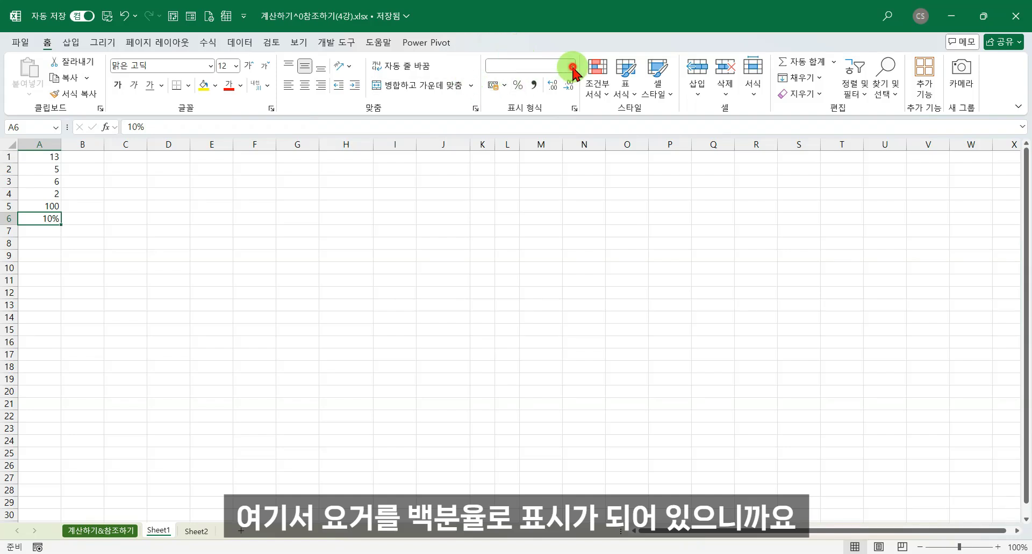
pyautogui.click(549, 85)
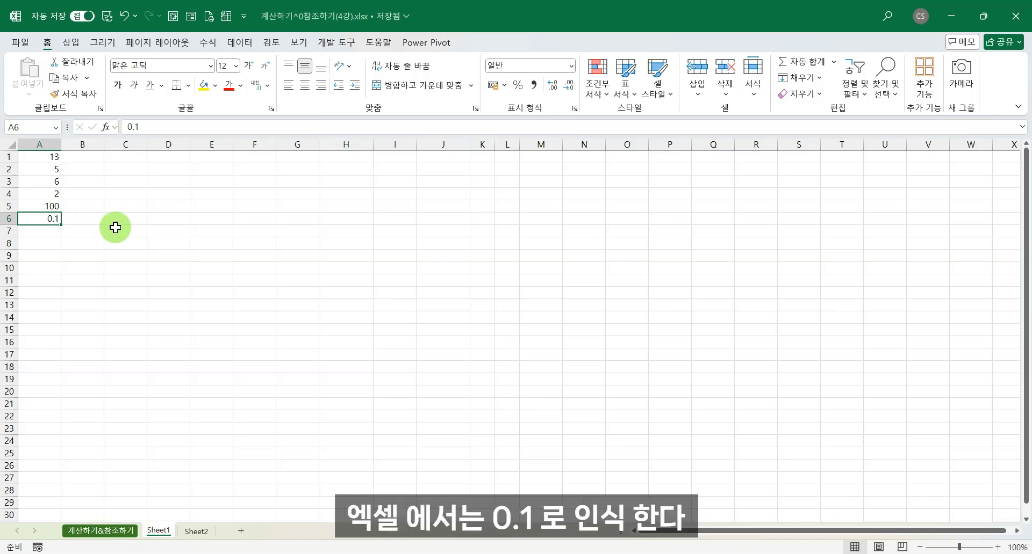
pyautogui.click(571, 66)
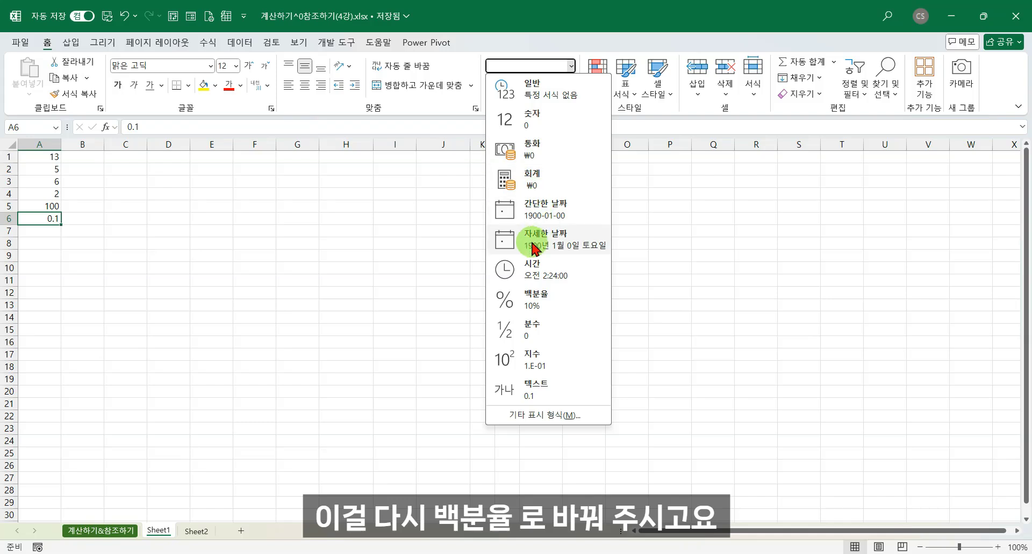
pyautogui.click(535, 300)
# Step: Enter the formula =(2*3)+6 with parentheses in cell A7
pyautogui.click(48, 231)
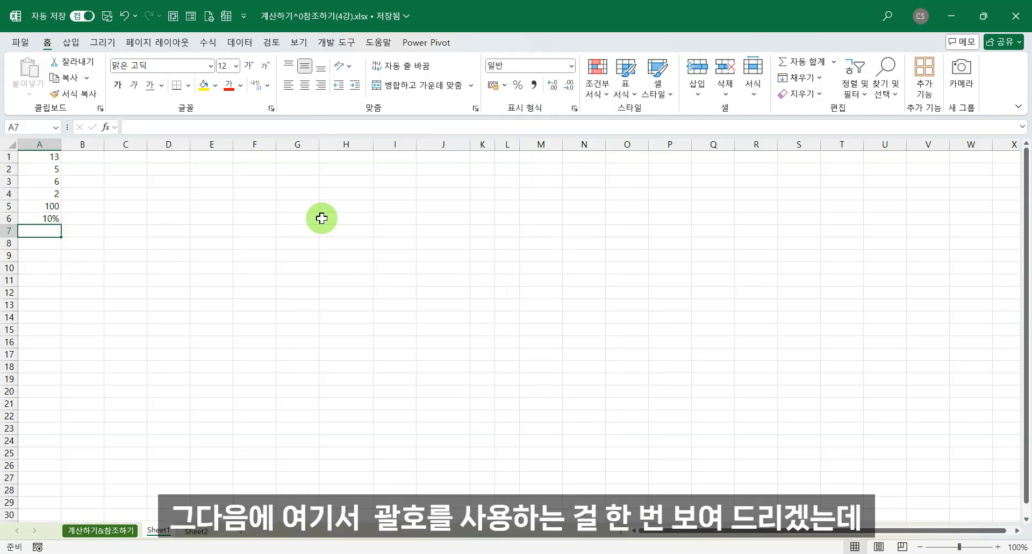
pyautogui.write('=')
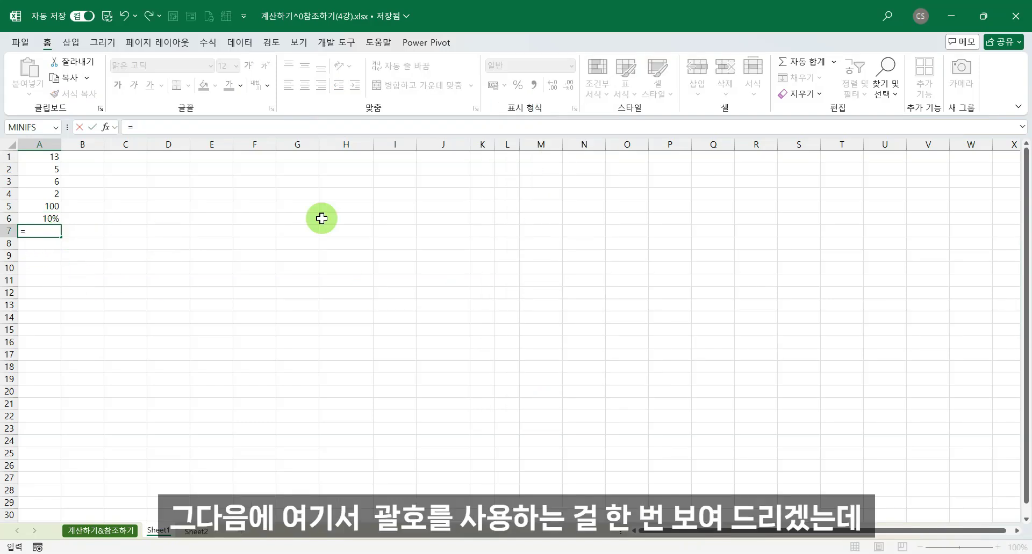
pyautogui.write('(')
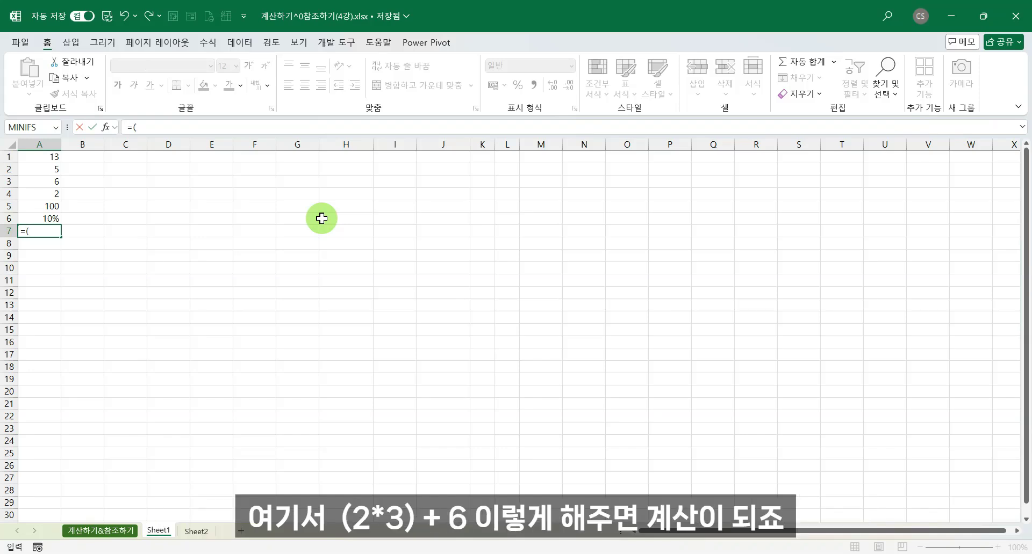
pyautogui.write('2*3)+6')
pyautogui.press('Return')
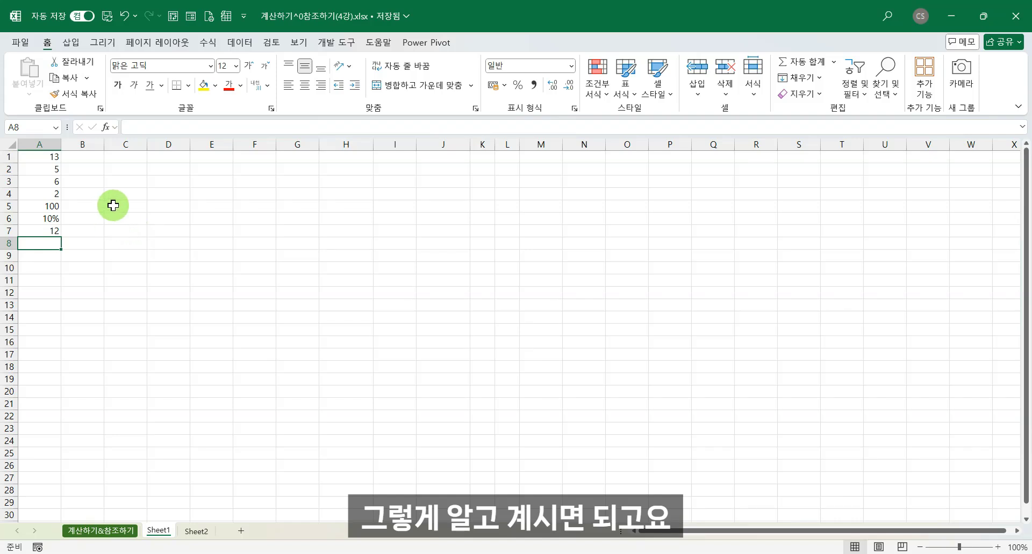
# Step: Enter a reference to cell A1 in cell B1 with the formula =A1
pyautogui.click(94, 162)
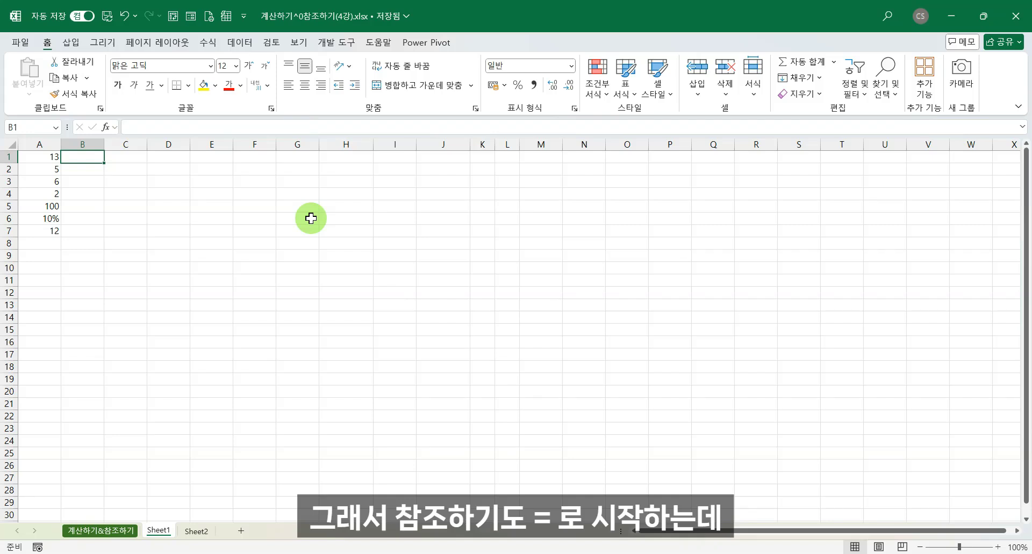
pyautogui.write('=')
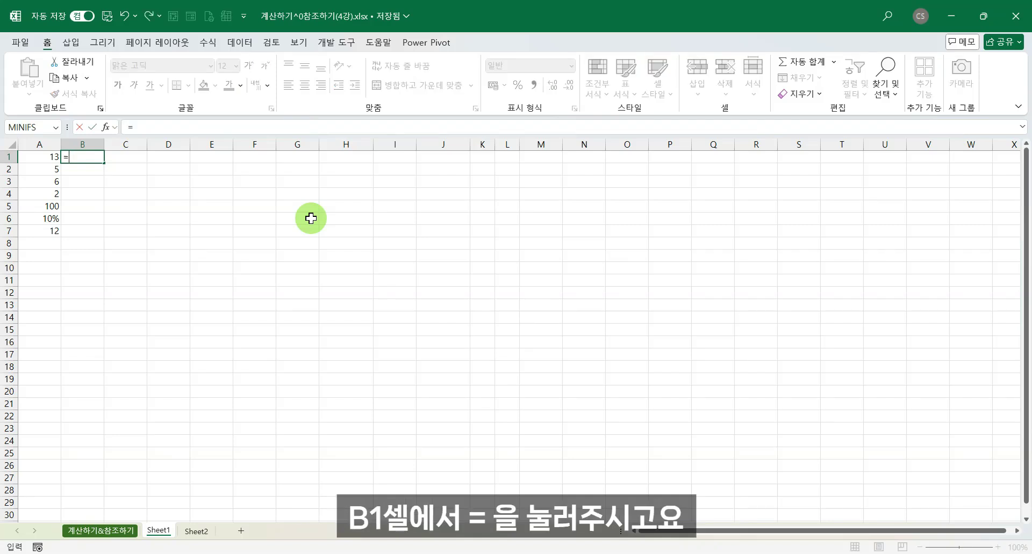
pyautogui.click(40, 158)
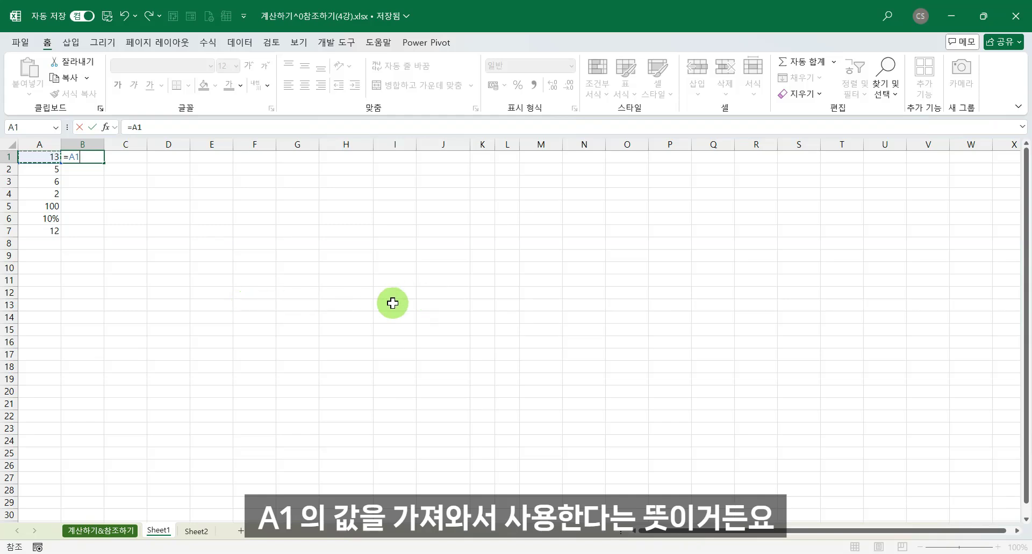
pyautogui.press('Return')
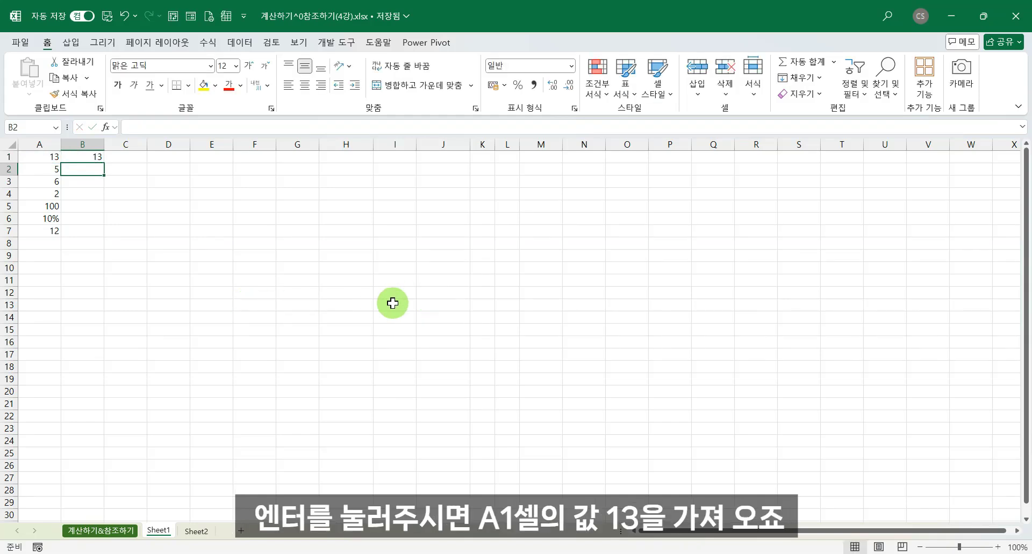
# Step: Enter a reference to cell A2 in cell B2 with the formula =A2
pyautogui.write('=')
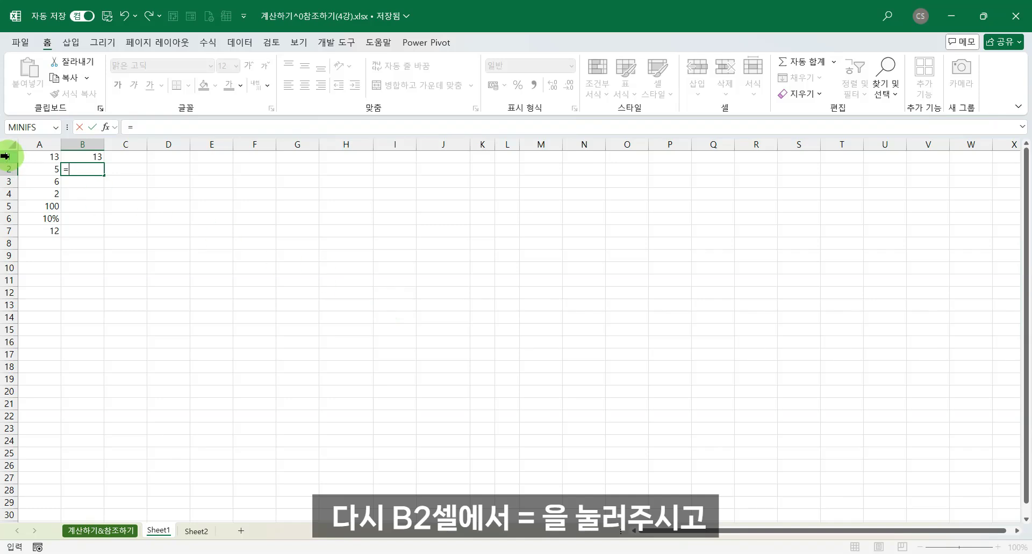
pyautogui.click(35, 168)
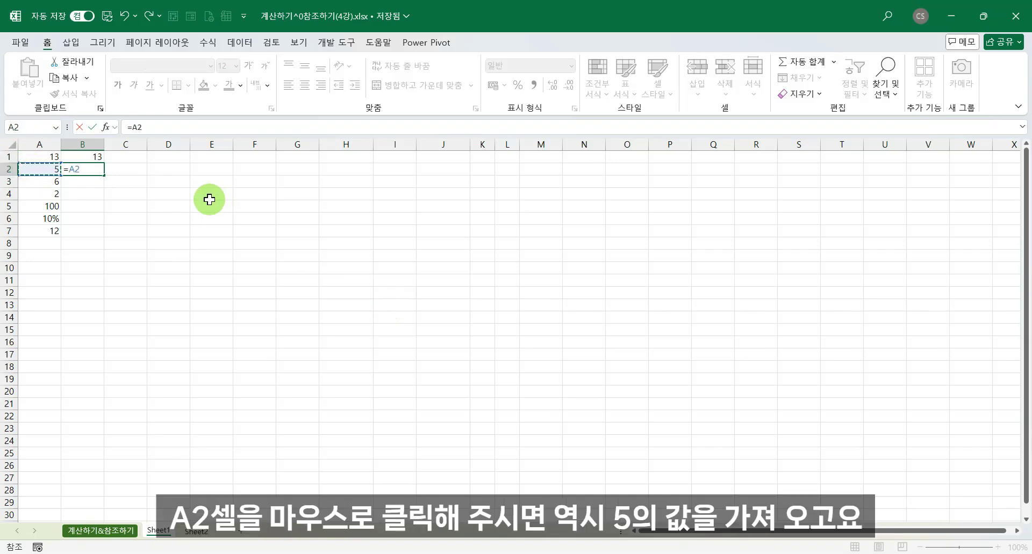
pyautogui.press('Return')
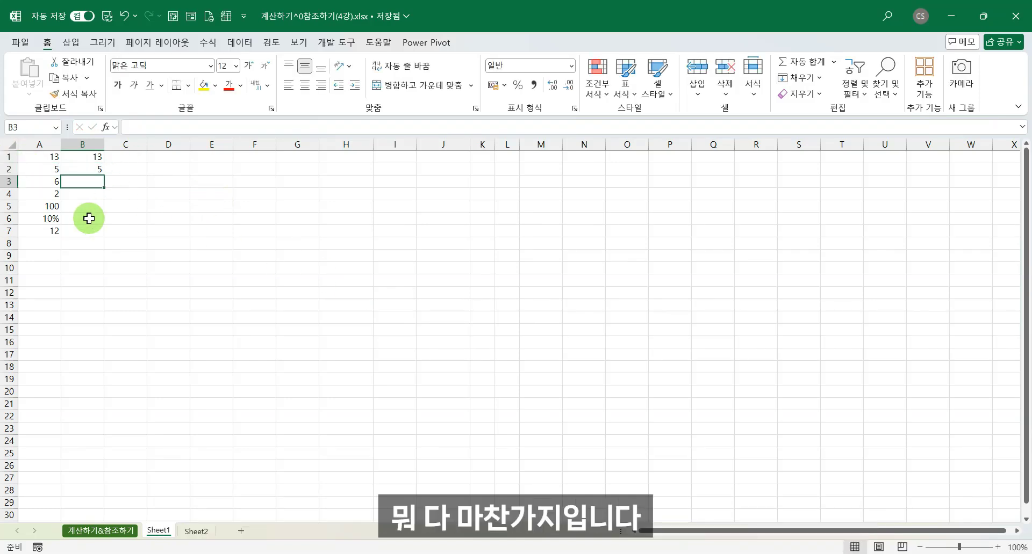
# Step: Enter the formula =A6 in cell B6 and give that cell the General number format
pyautogui.click(87, 218)
pyautogui.write('=')
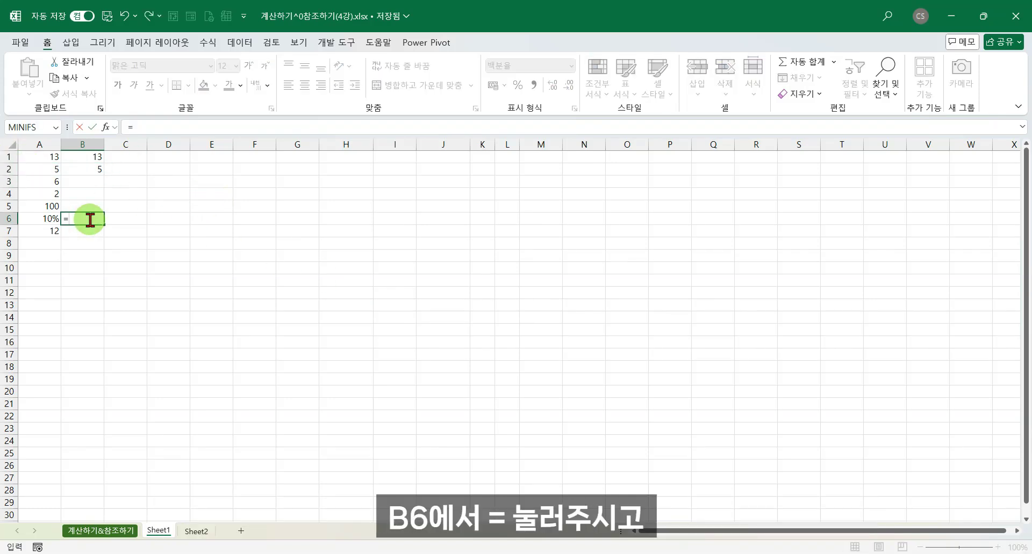
pyautogui.click(34, 220)
pyautogui.press('Return')
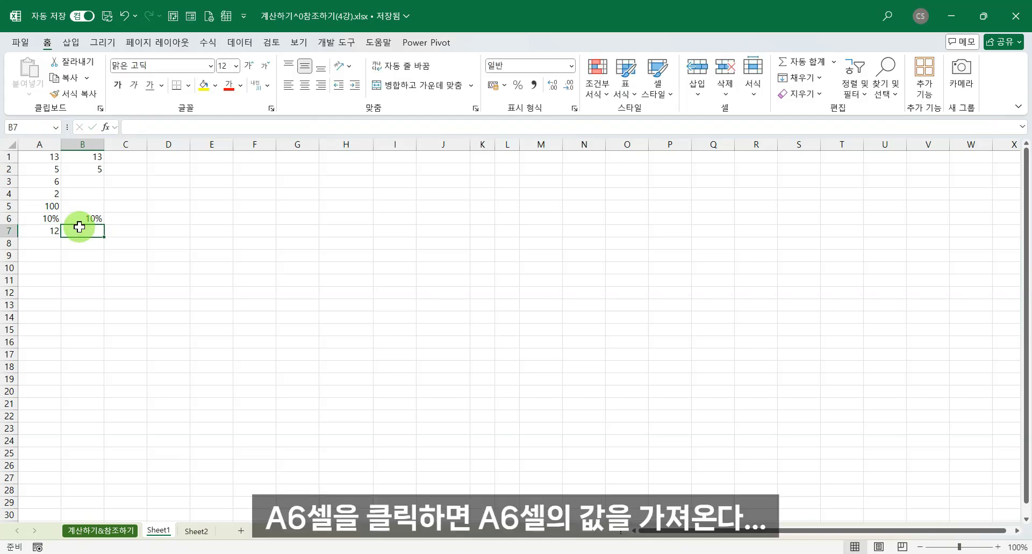
pyautogui.click(91, 221)
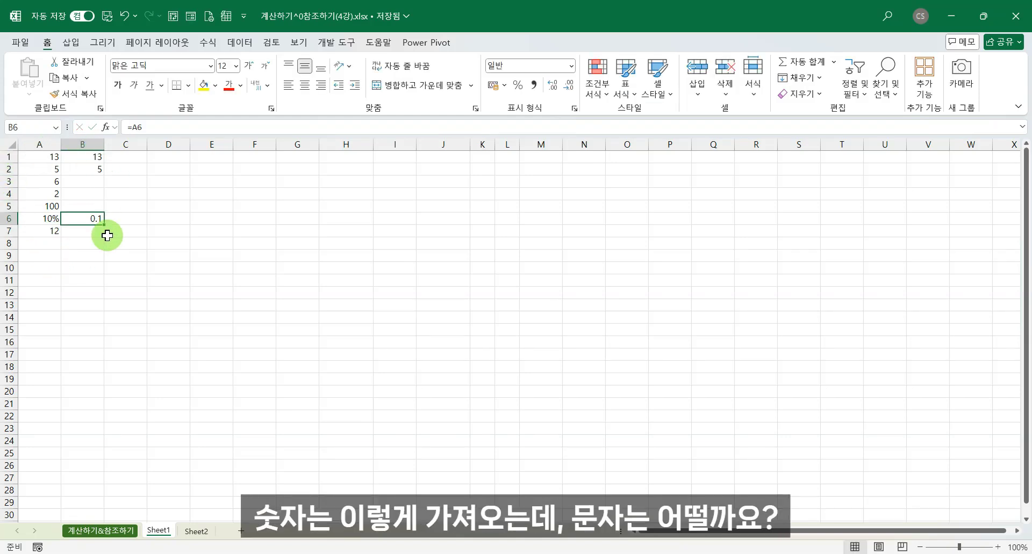
# Step: Enter the text 엑셀 in cell C1
pyautogui.click(137, 158)
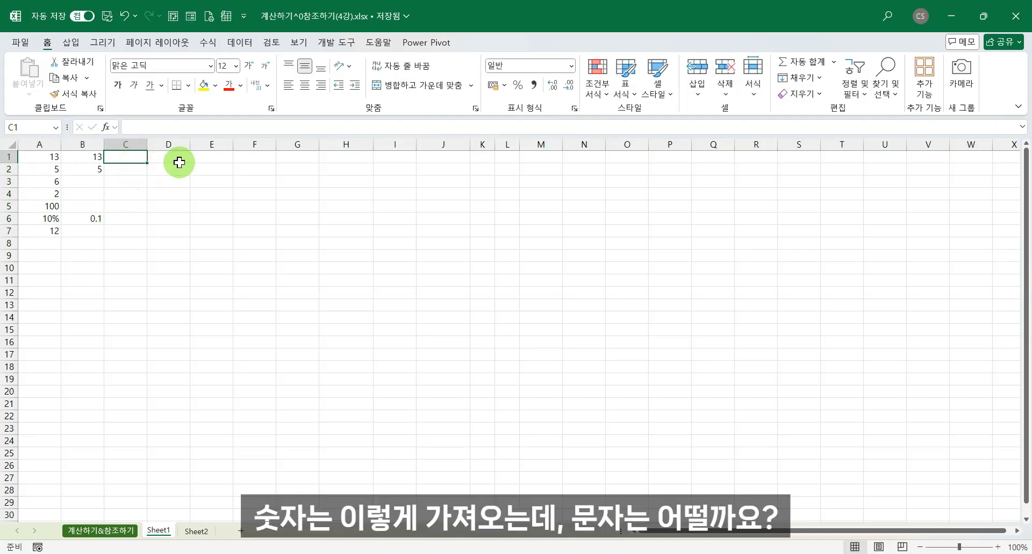
pyautogui.write('엑셀')
pyautogui.press('Return')
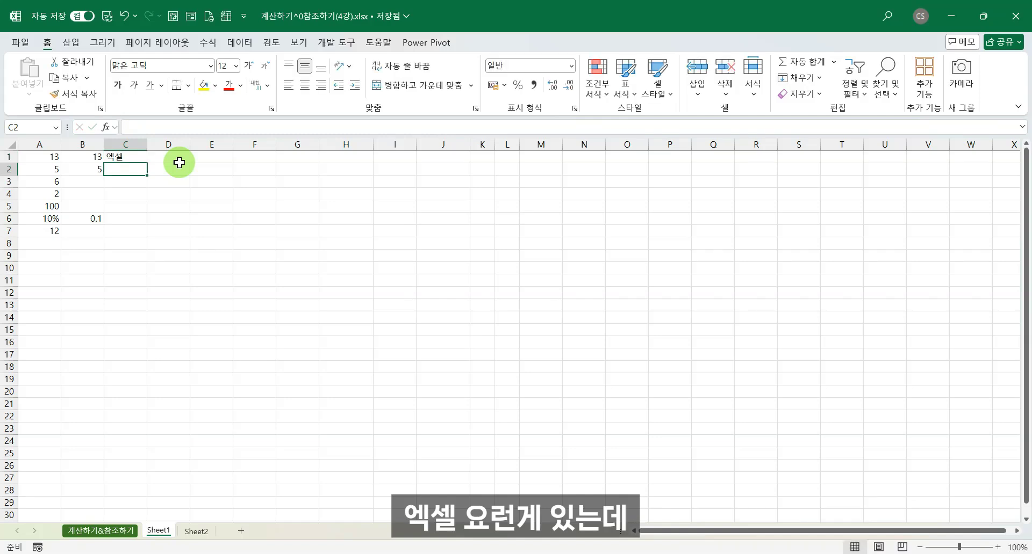
# Step: Reference the text value of cell C1 in cell D1 with the formula =C1
pyautogui.click(127, 159)
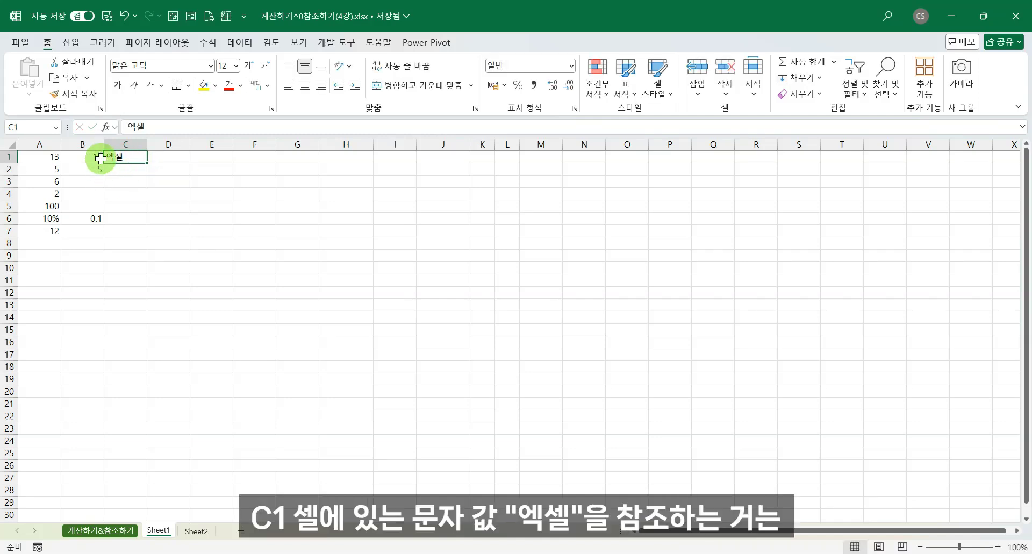
pyautogui.click(180, 159)
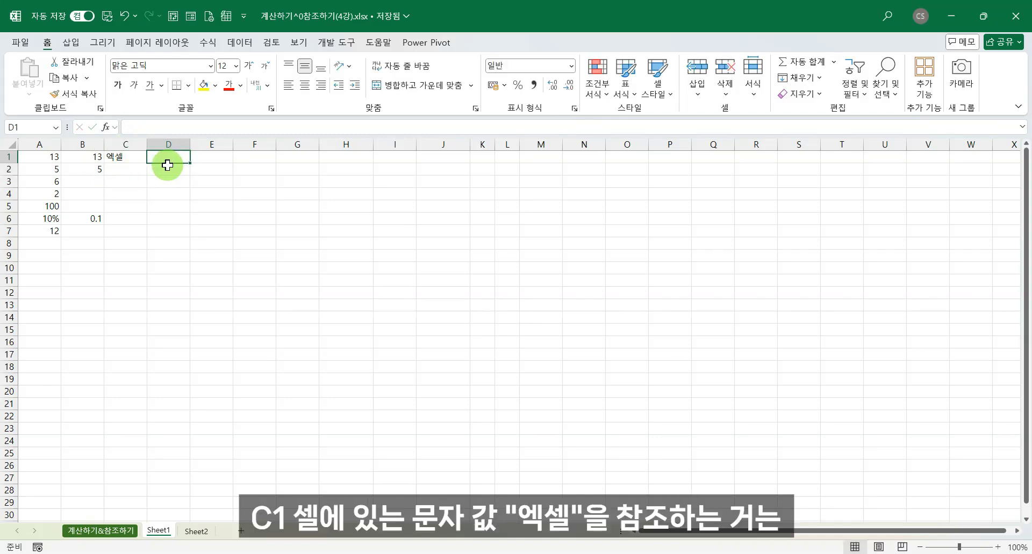
pyautogui.write('=')
pyautogui.click(115, 158)
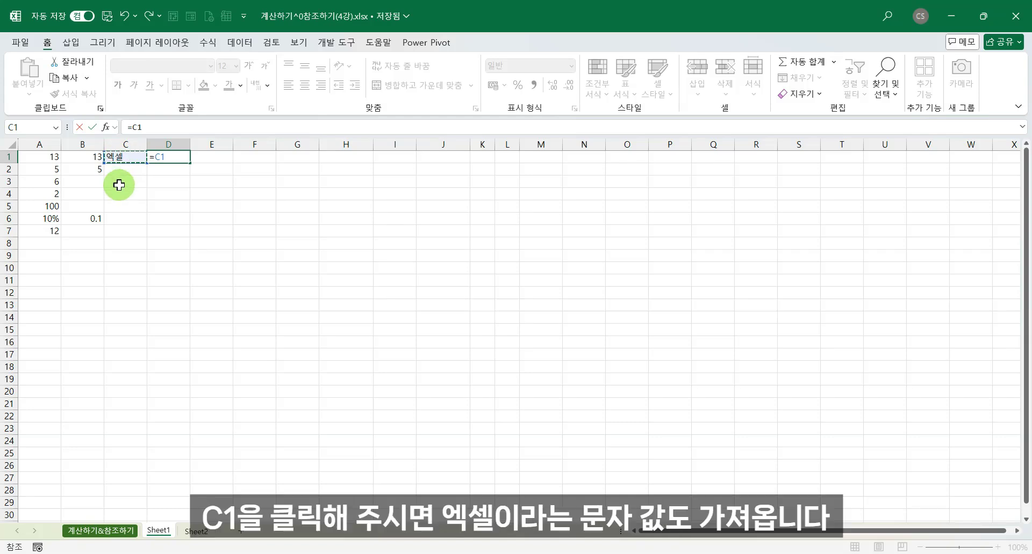
pyautogui.press('Return')
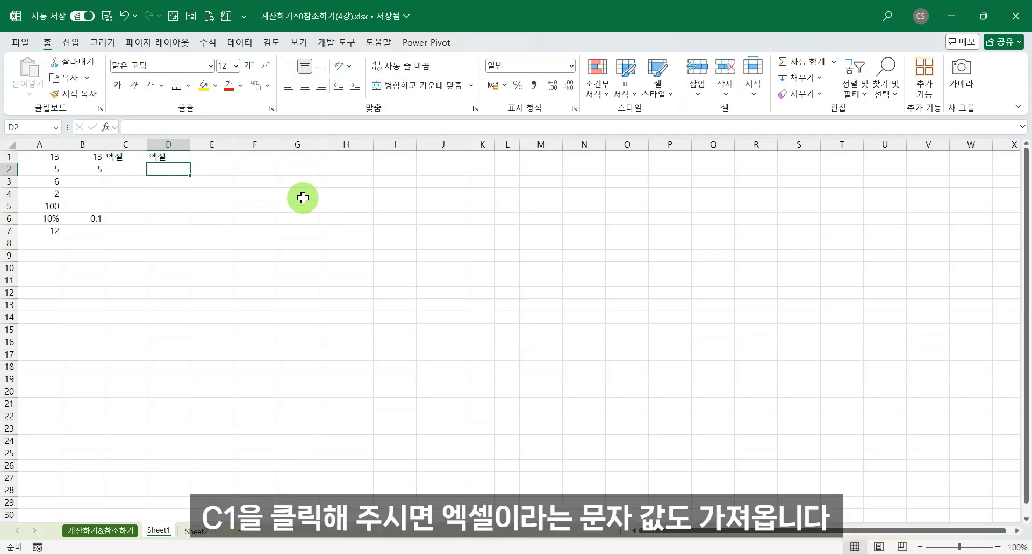
pyautogui.click(173, 156)
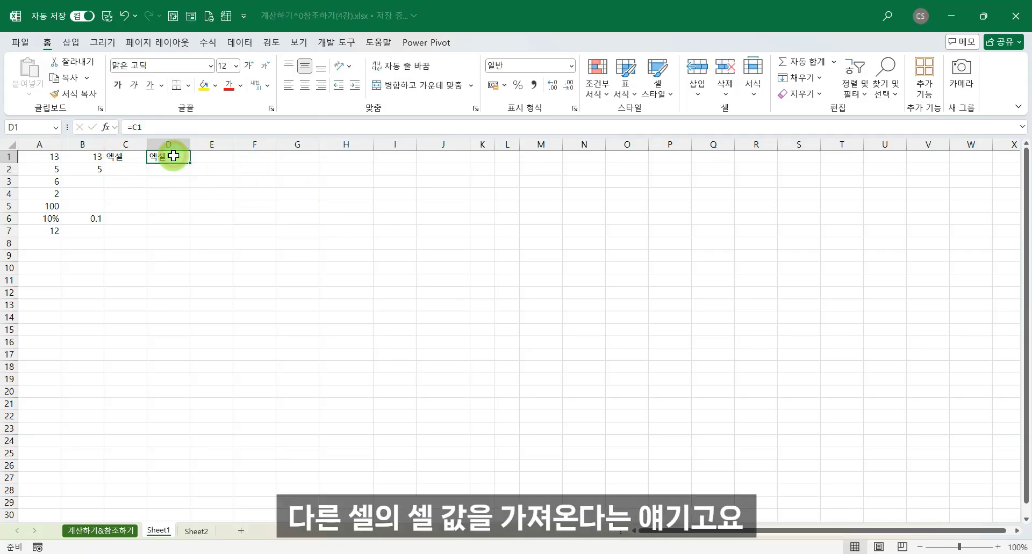
pyautogui.click(134, 216)
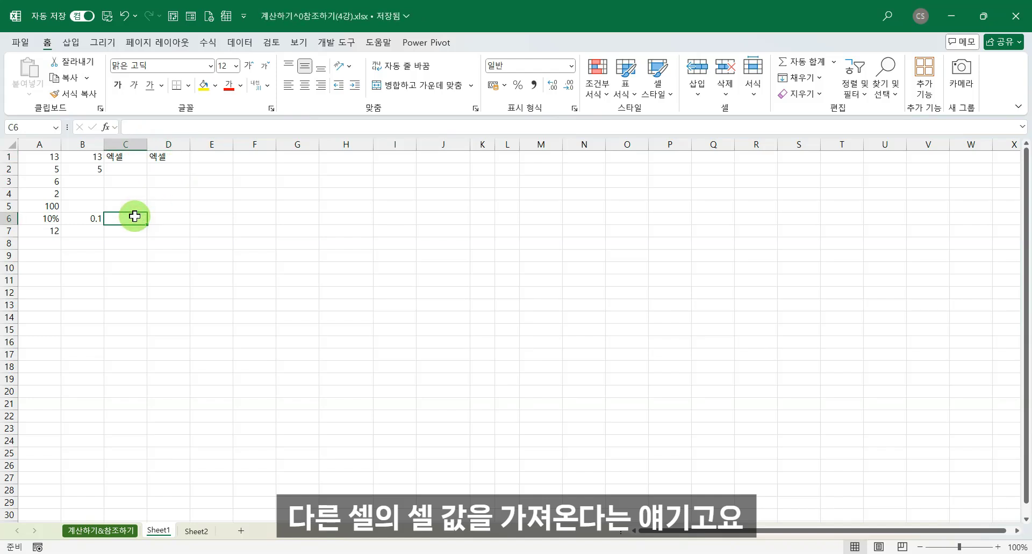
pyautogui.click(209, 156)
pyautogui.click(162, 160)
# Step: Enter the relative reference =A1 in cell E1 and fill it down through cell E7
pyautogui.click(212, 155)
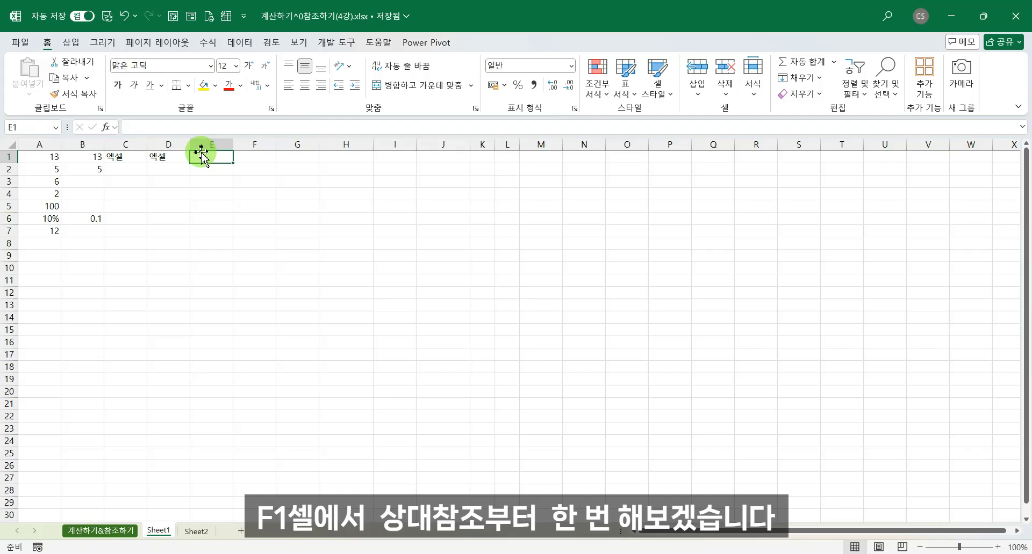
pyautogui.write('=')
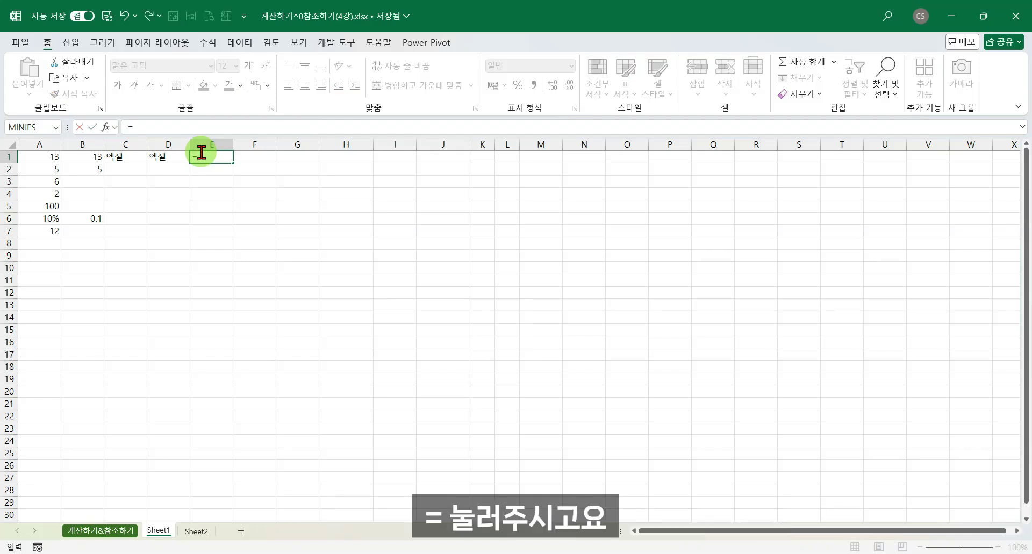
pyautogui.click(43, 160)
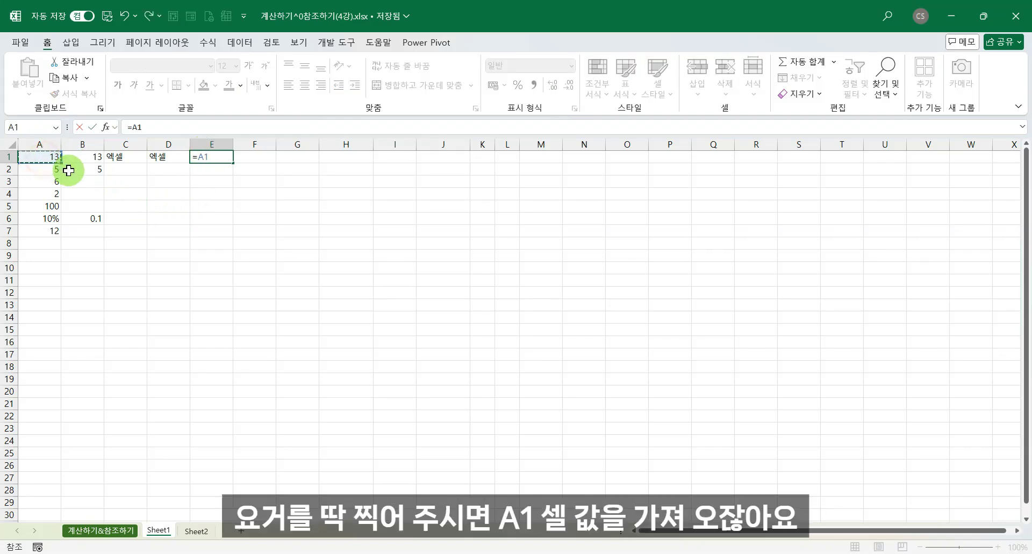
pyautogui.click(93, 128)
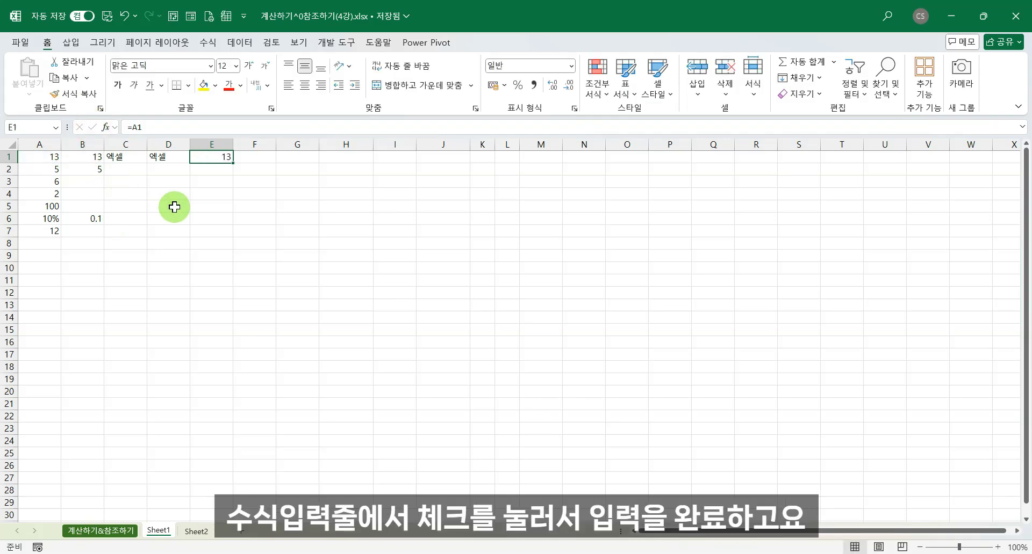
pyautogui.moveTo(233, 162); pyautogui.dragTo(232, 235)
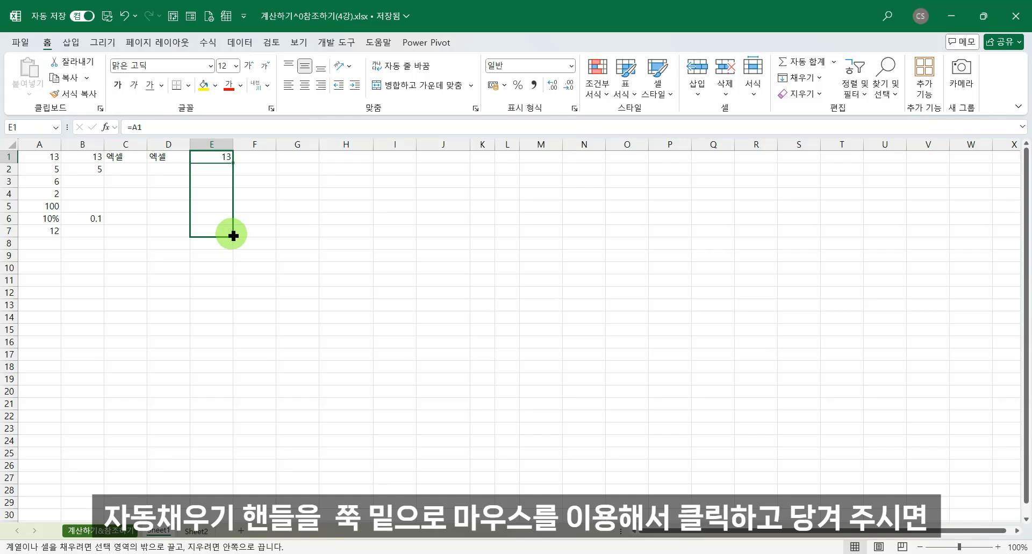
pyautogui.moveTo(231, 235); pyautogui.dragTo(231, 235)
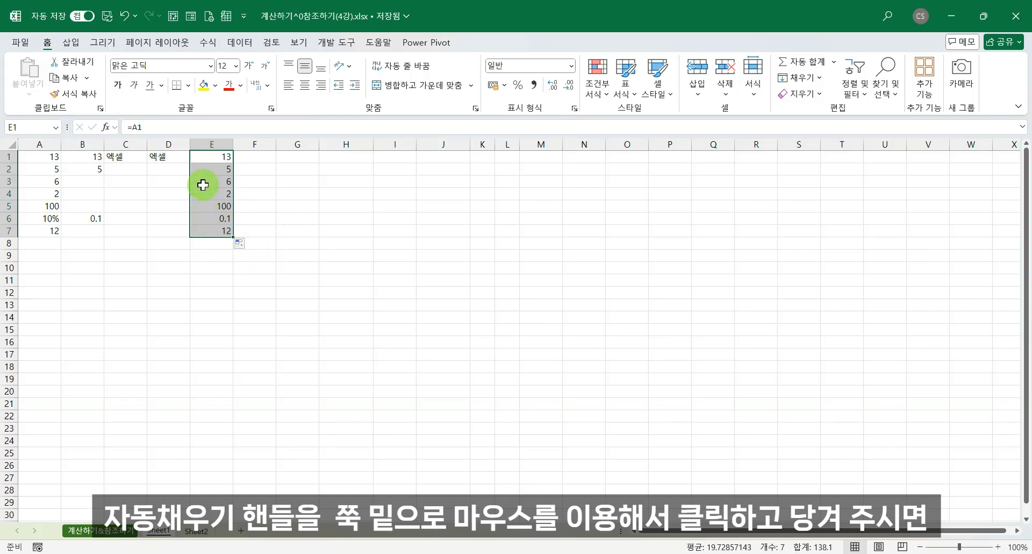
# Step: Open the formulas of cells E1, E2 and E7 for editing to examine which cells they reference
pyautogui.click(209, 160)
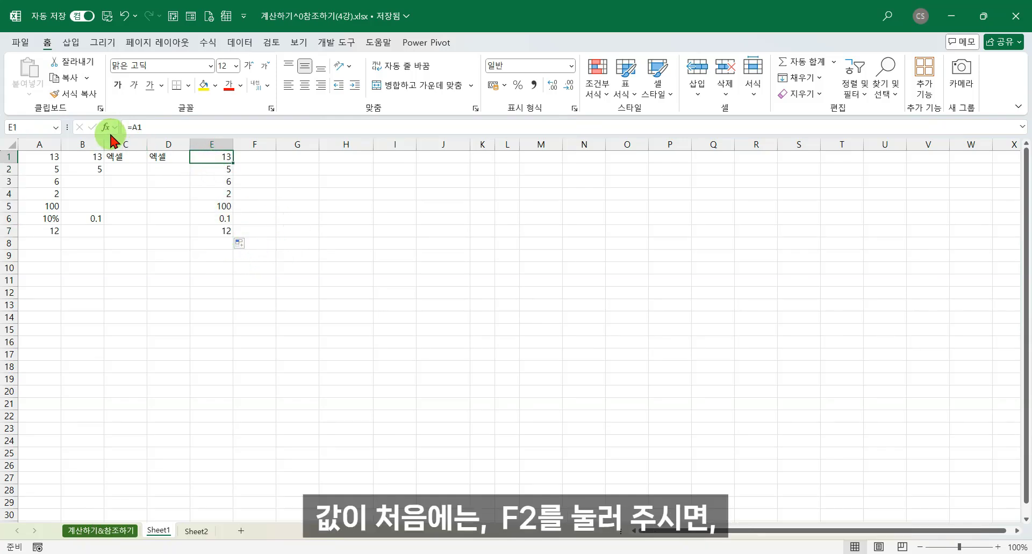
pyautogui.press('F2')
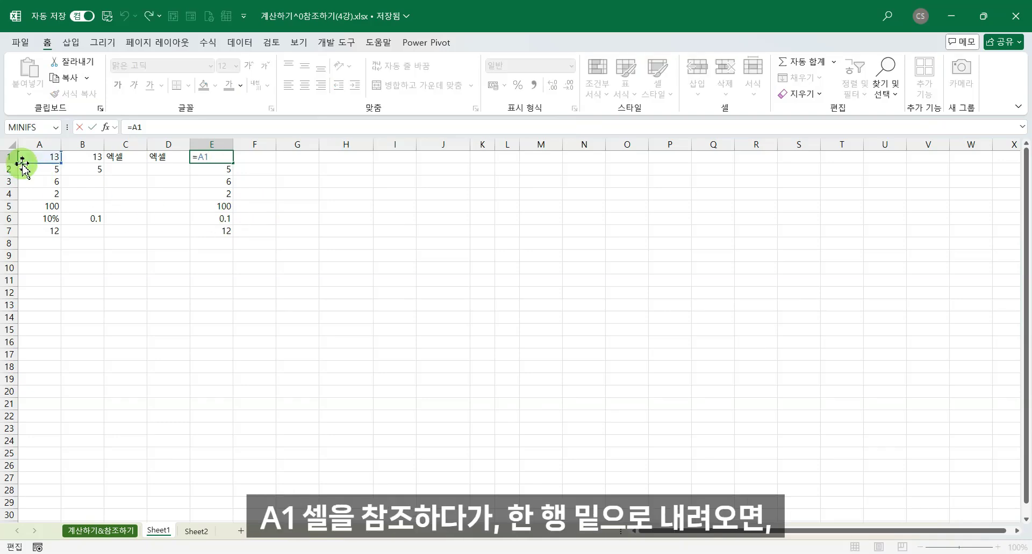
pyautogui.click(208, 169)
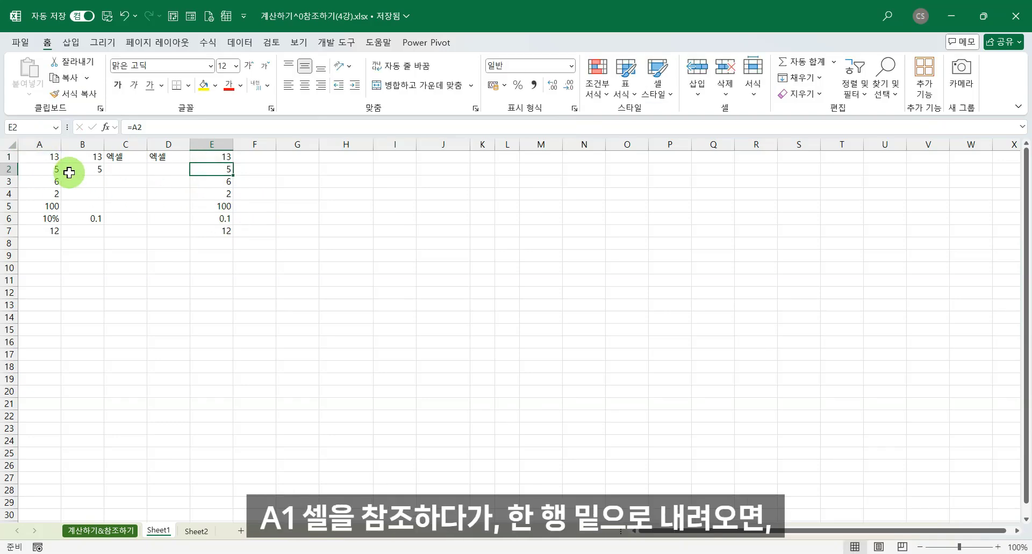
pyautogui.click(134, 129)
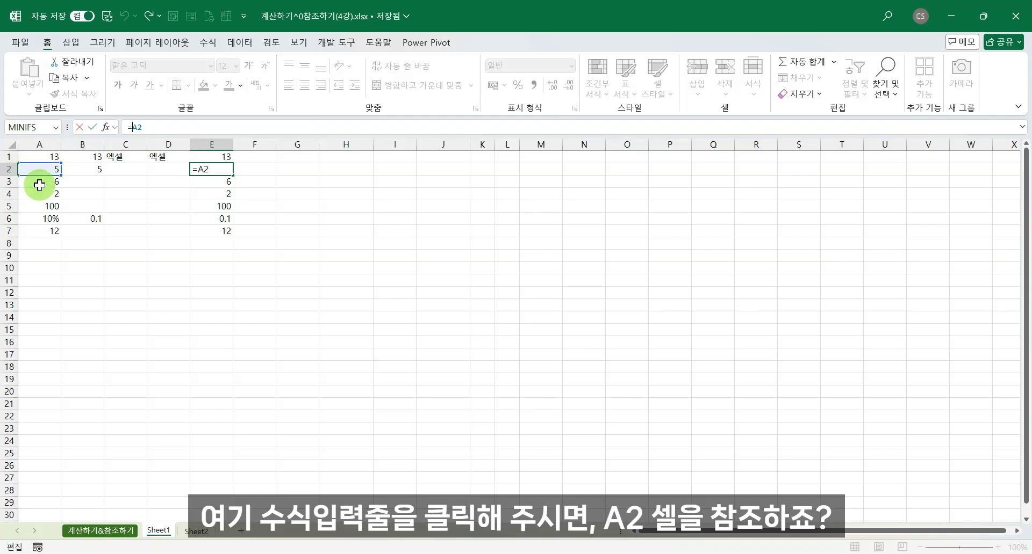
pyautogui.click(216, 228)
pyautogui.press('Escape')
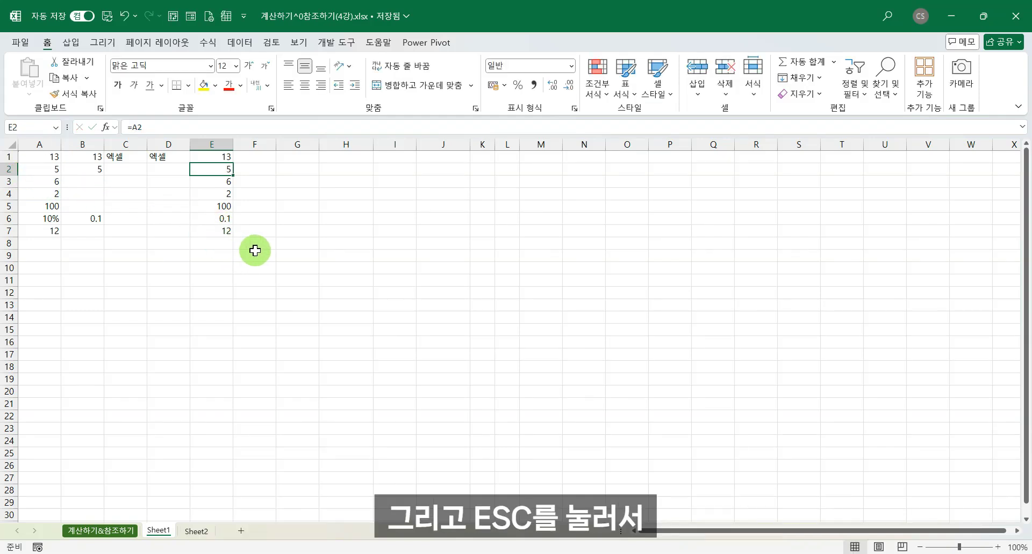
pyautogui.click(223, 231)
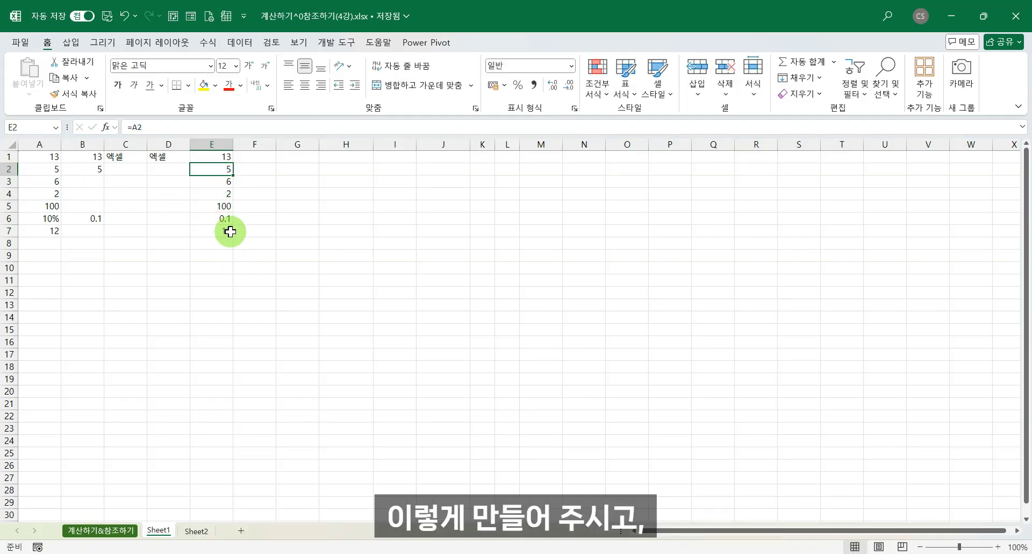
pyautogui.click(136, 127)
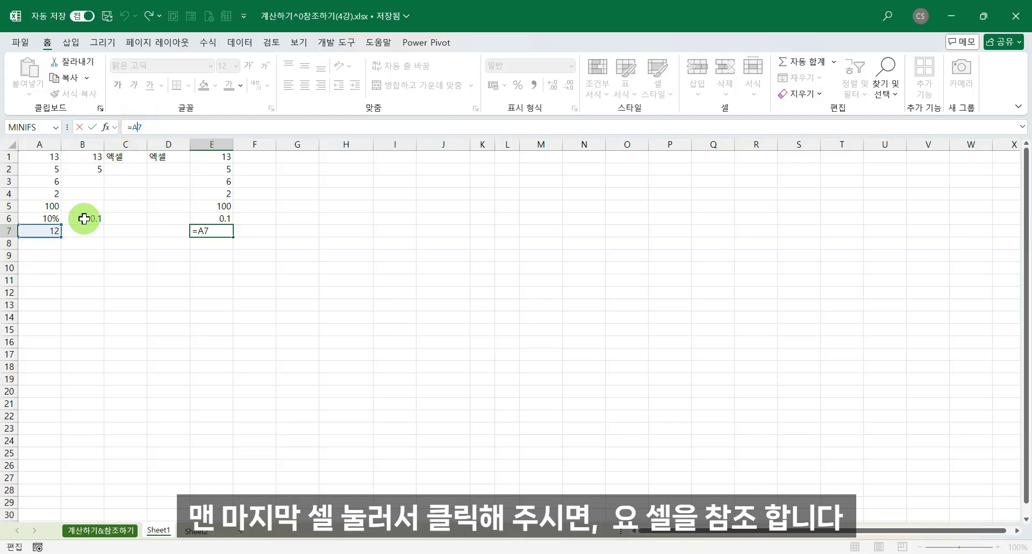
# Step: Go through cells E1 to E7 one by one to compare how the copied formula's reference changes
pyautogui.click(216, 157)
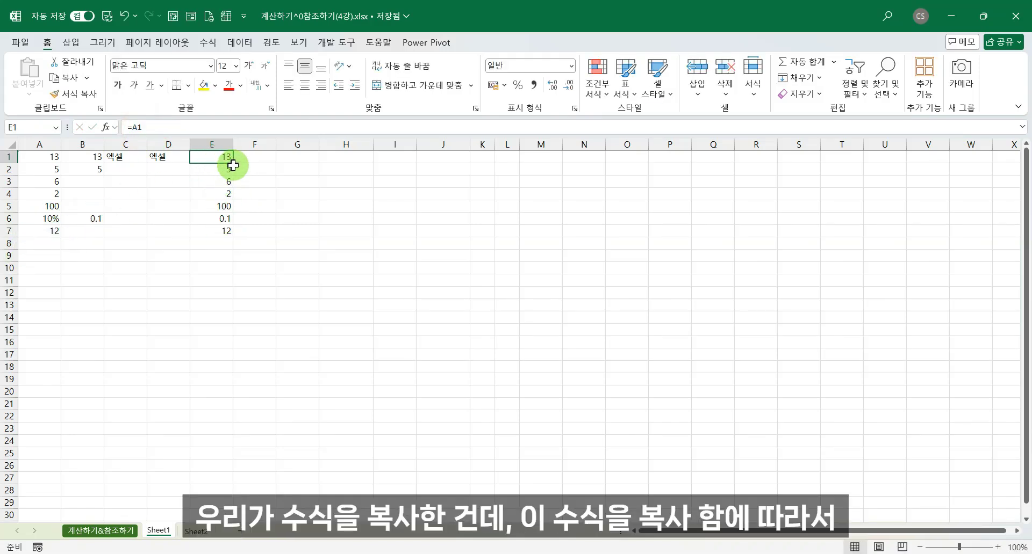
pyautogui.click(218, 232)
pyautogui.click(222, 160)
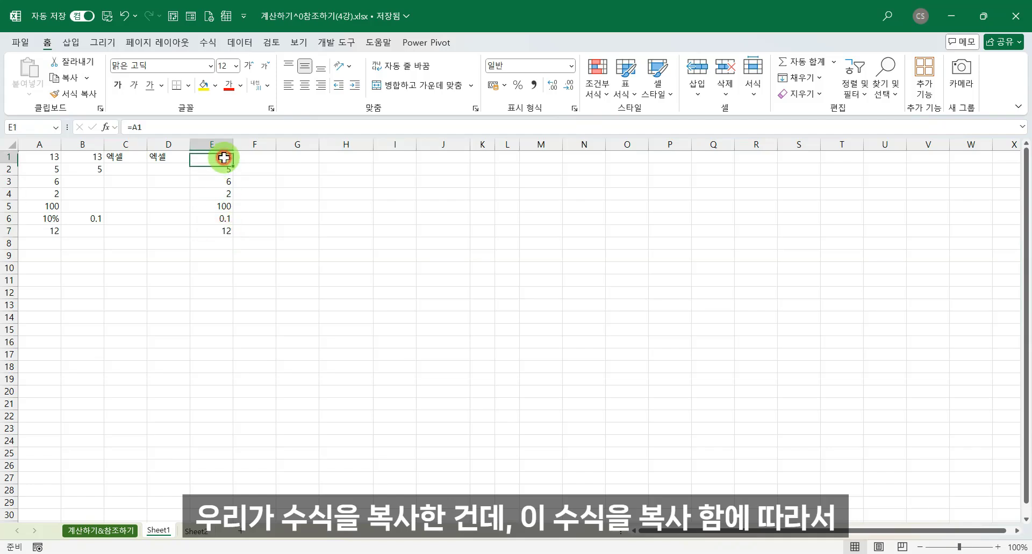
pyautogui.click(222, 171)
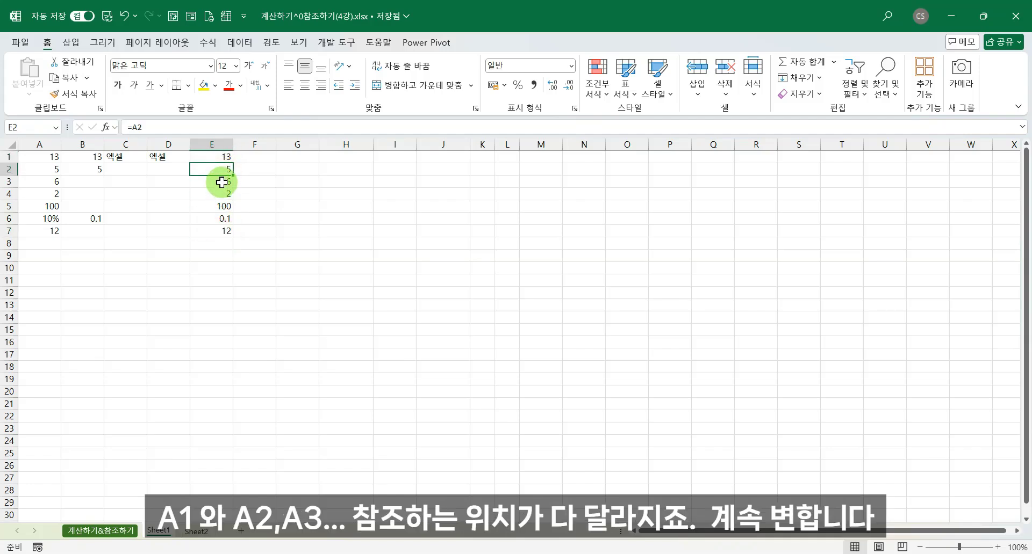
pyautogui.click(221, 182)
pyautogui.click(221, 194)
pyautogui.click(220, 206)
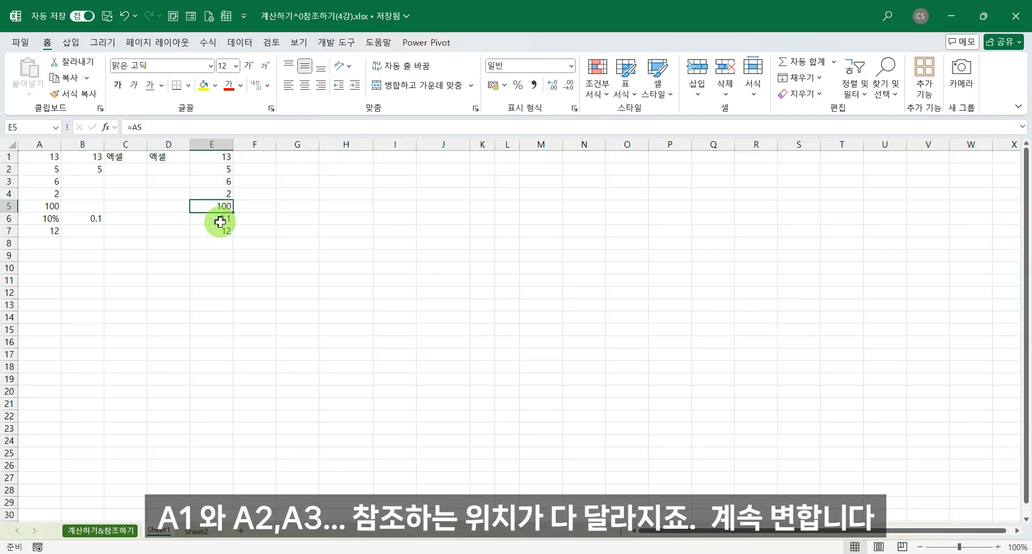
pyautogui.click(221, 220)
pyautogui.click(209, 231)
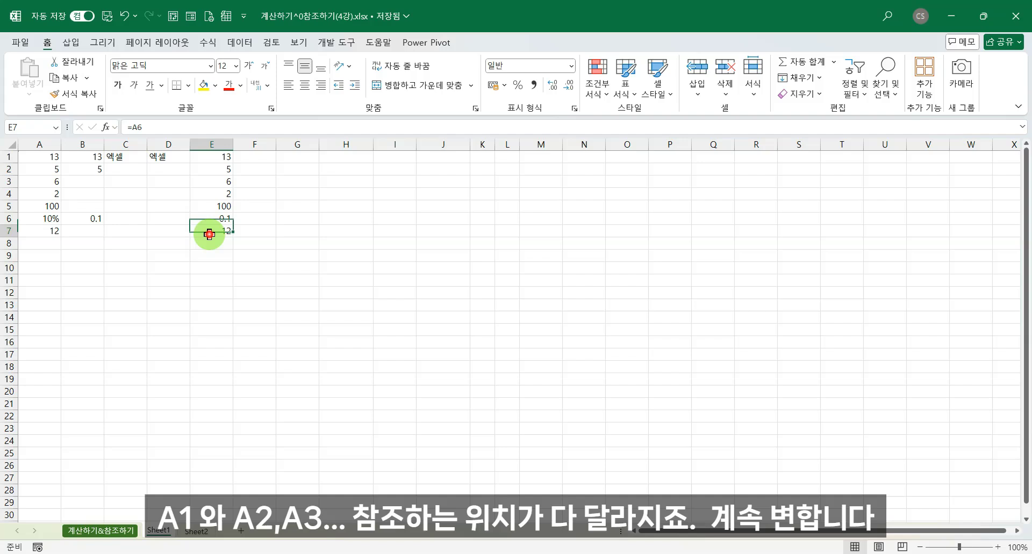
# Step: Examine the references in the formulas of E1 and E2 in edit mode, and check those of cells E3 through E7
pyautogui.click(220, 160)
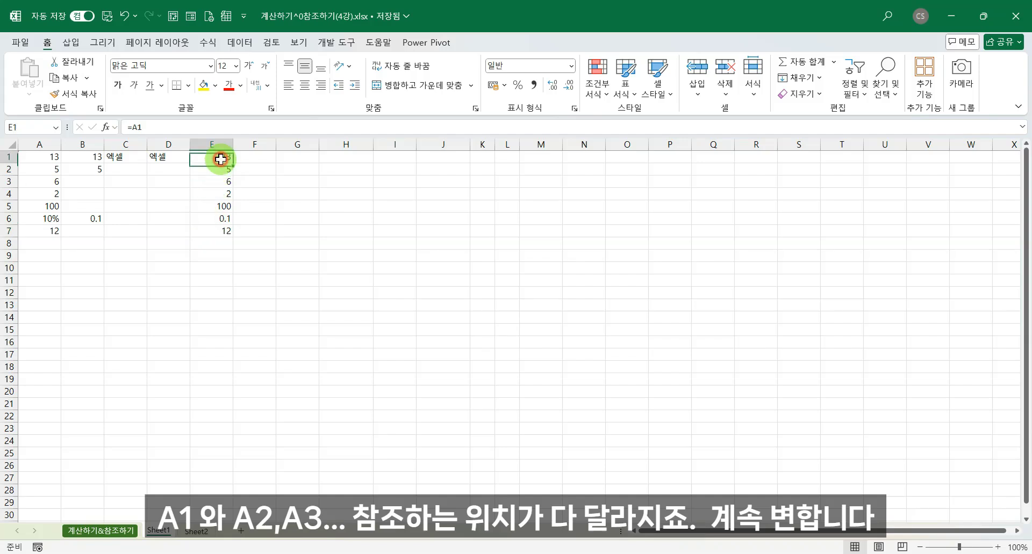
pyautogui.click(136, 128)
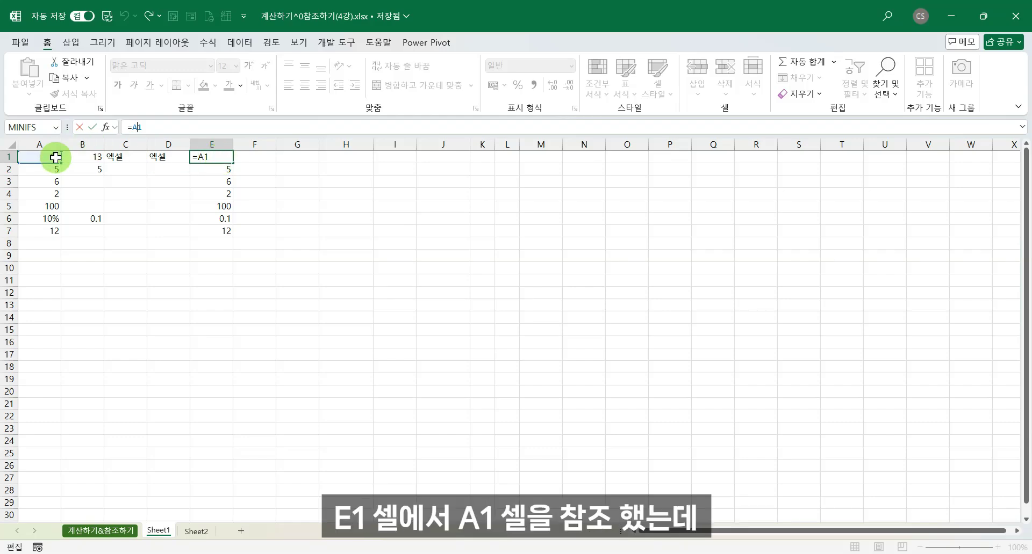
pyautogui.click(212, 170)
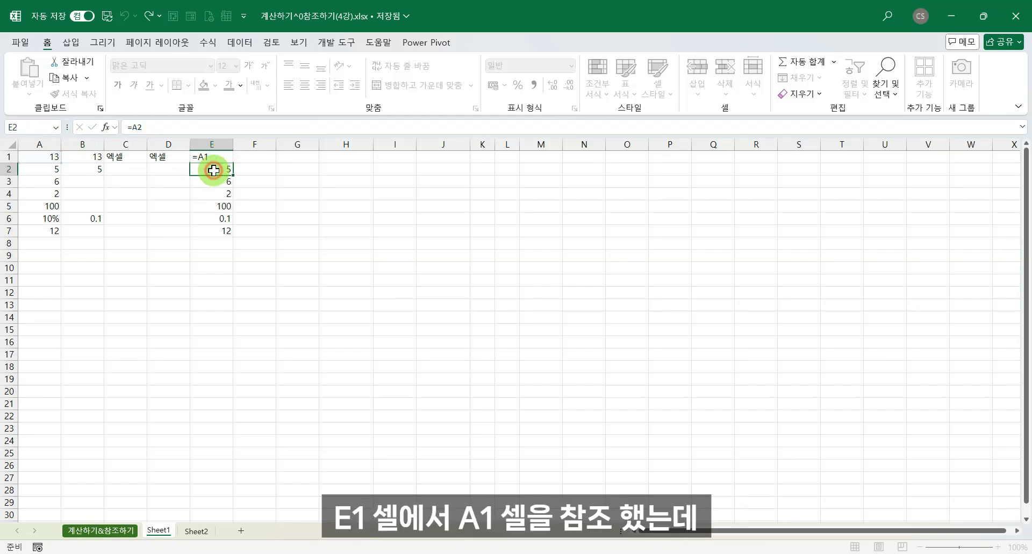
pyautogui.click(135, 128)
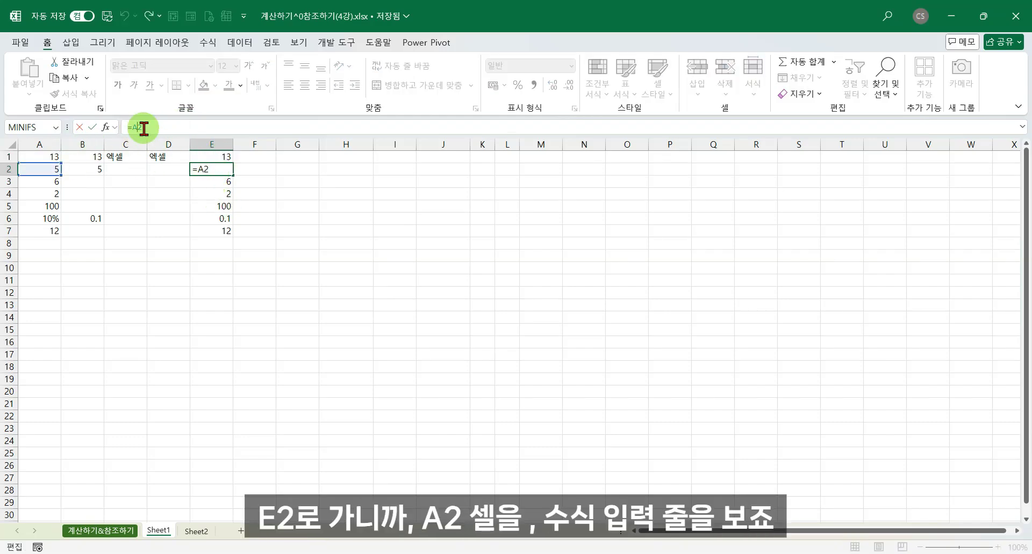
pyautogui.press('Escape')
pyautogui.click(208, 182)
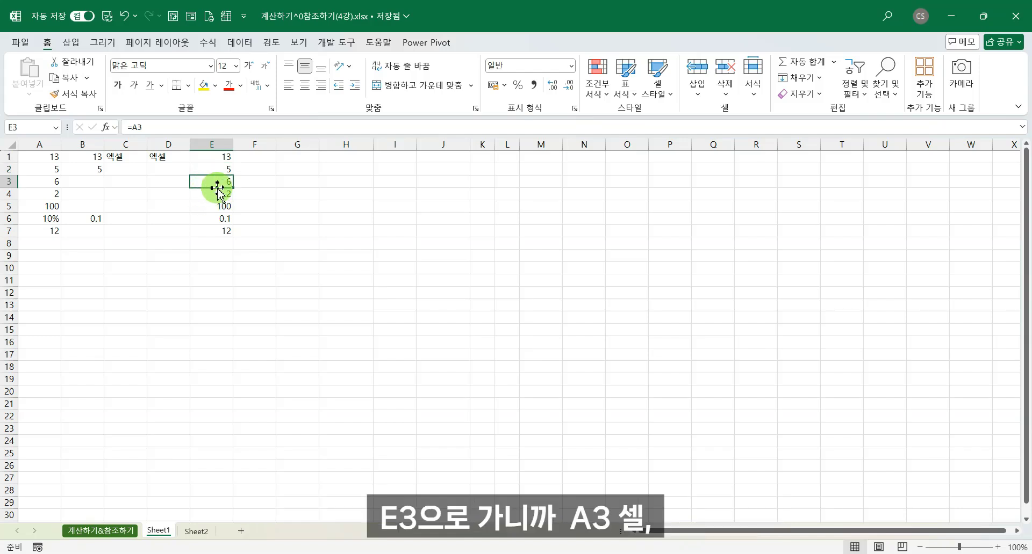
pyautogui.click(206, 194)
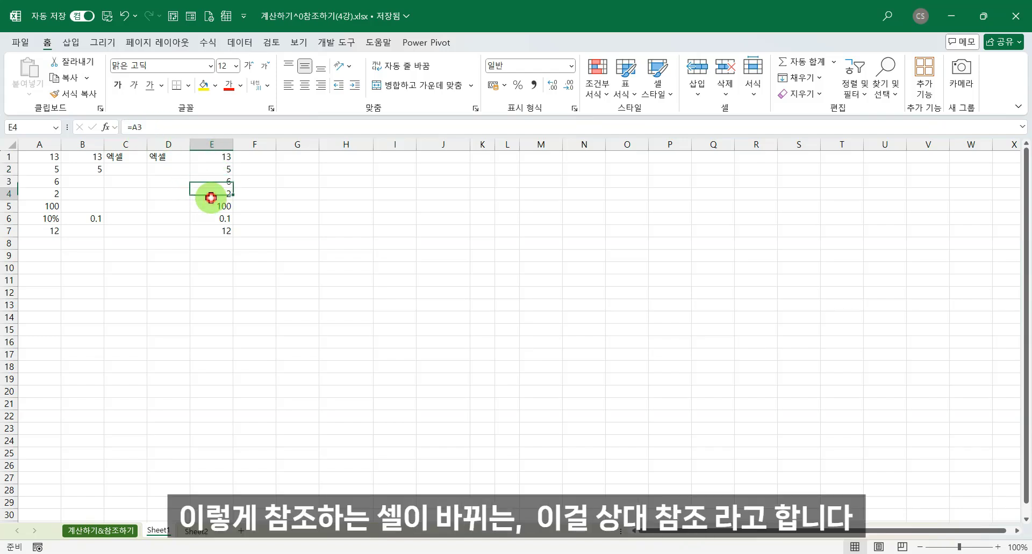
pyautogui.click(210, 207)
pyautogui.click(210, 217)
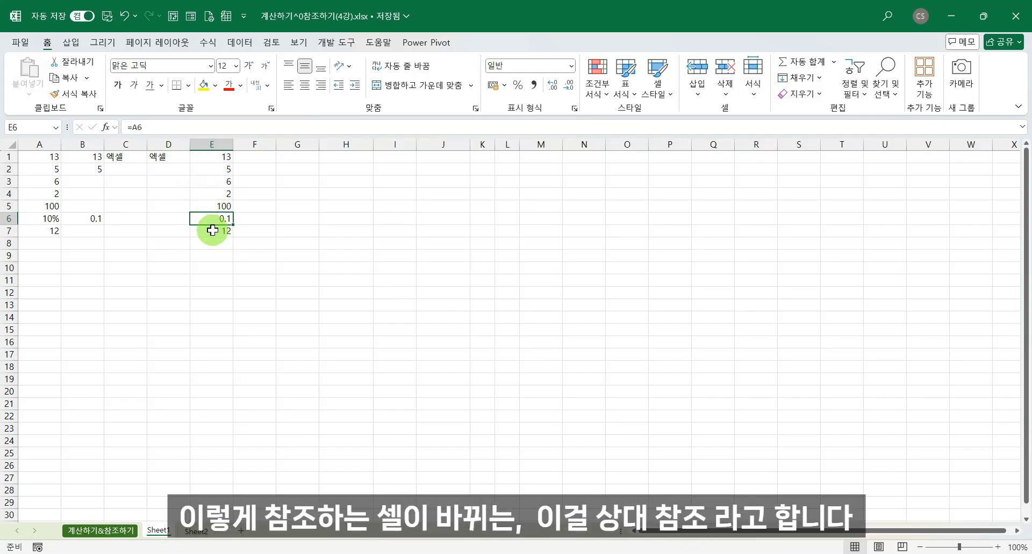
pyautogui.click(213, 228)
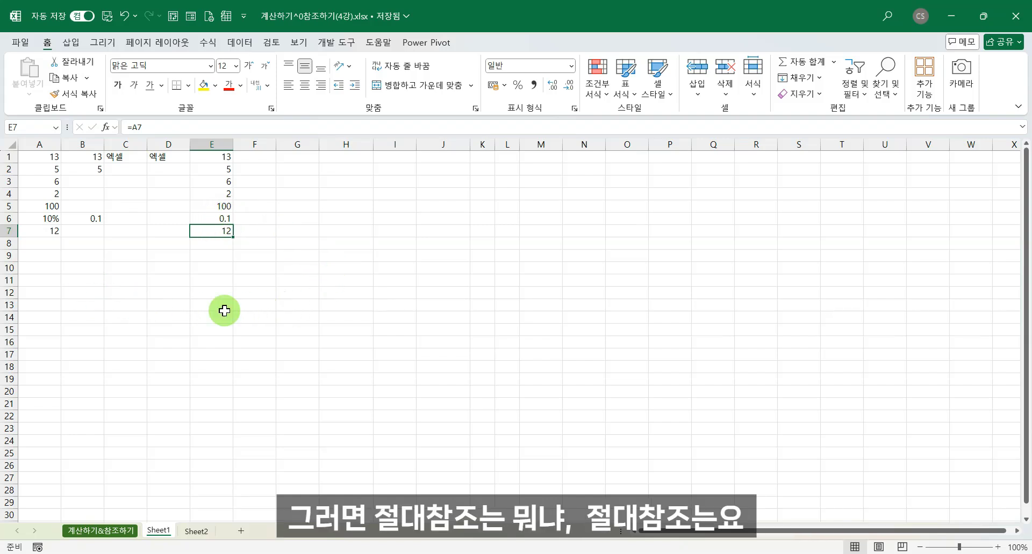
# Step: Enter the table title 과천상회매출액(US$) in cell G2
pyautogui.click(296, 169)
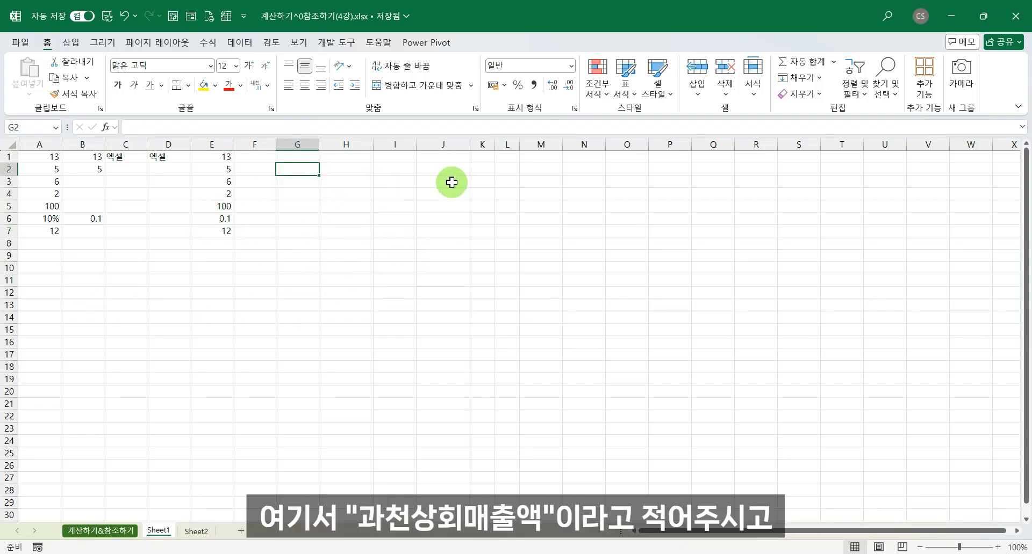
pyautogui.write('과천상회')
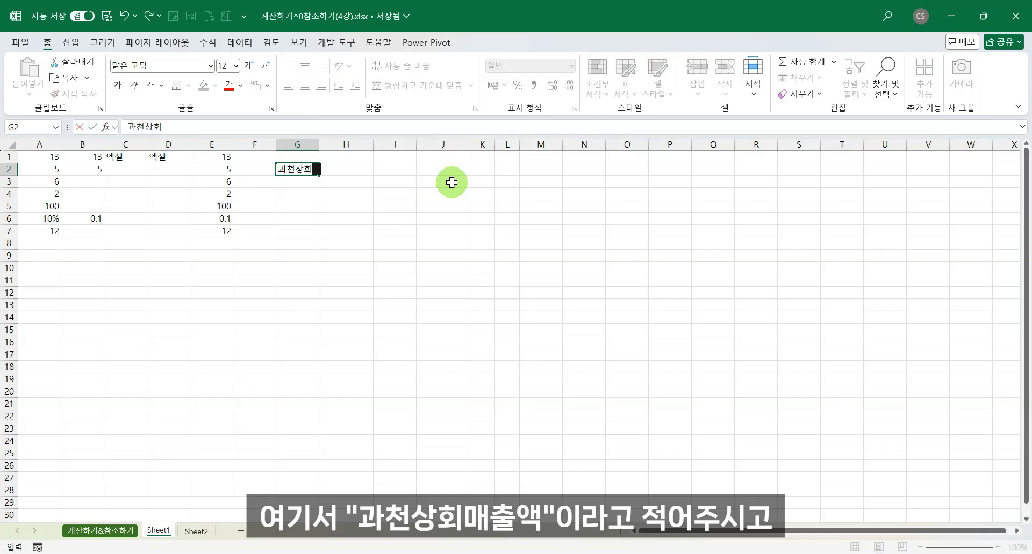
pyautogui.write('매출액')
pyautogui.press('Hangul')
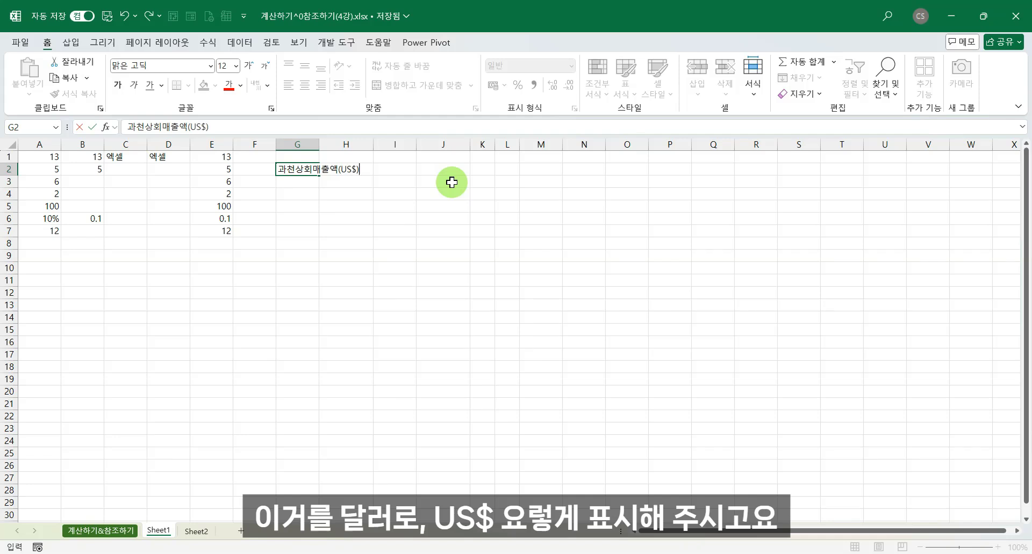
pyautogui.press('Return')
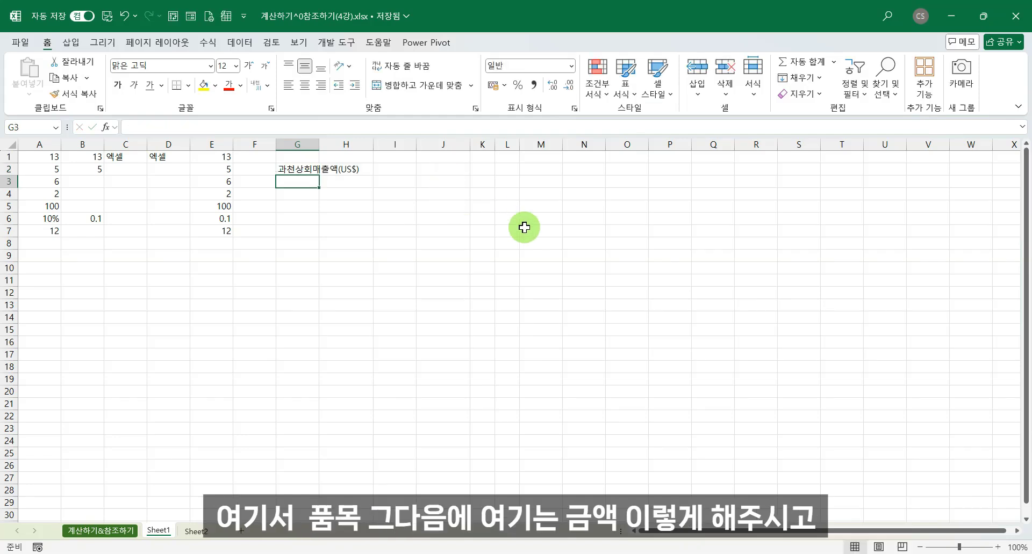
# Step: Enter the column headers 품목 in cell G3 and 금액 in cell H3
pyautogui.write('품ㅁ')
pyautogui.press('Tab')
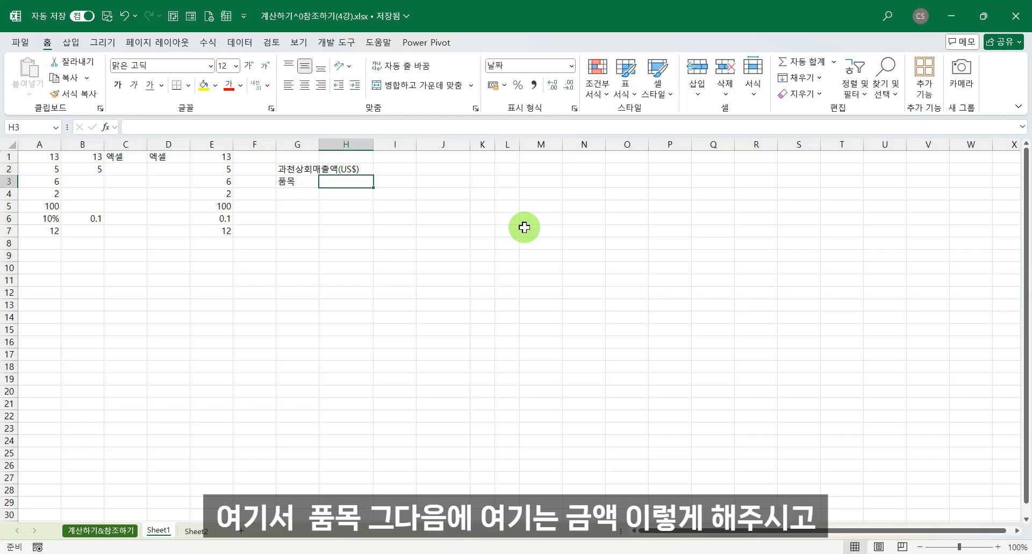
pyautogui.write('금액')
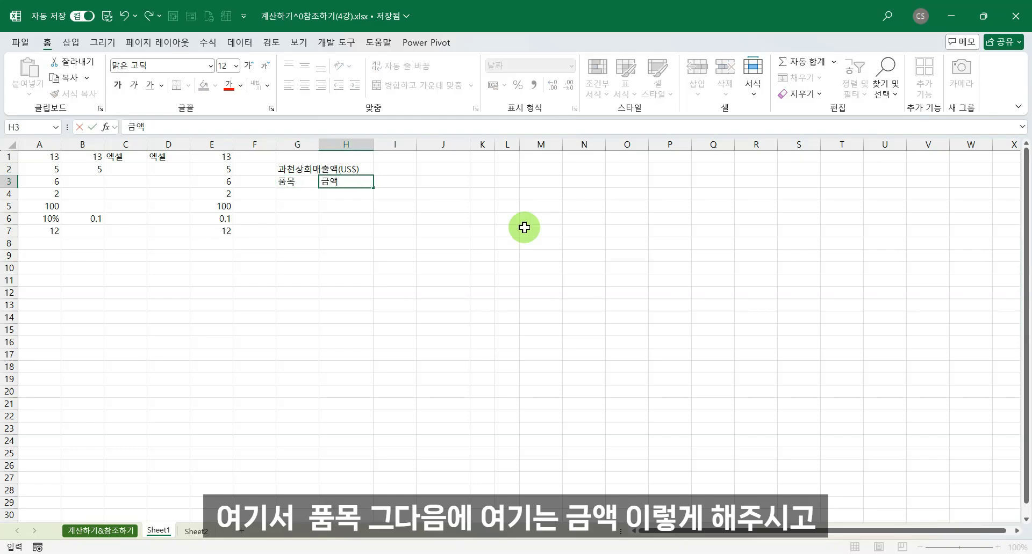
pyautogui.press('Return')
# Step: List the items 사과, 배 and 포도 in cells G4 to G6 under the 품목 header
pyautogui.write('ㅅ')
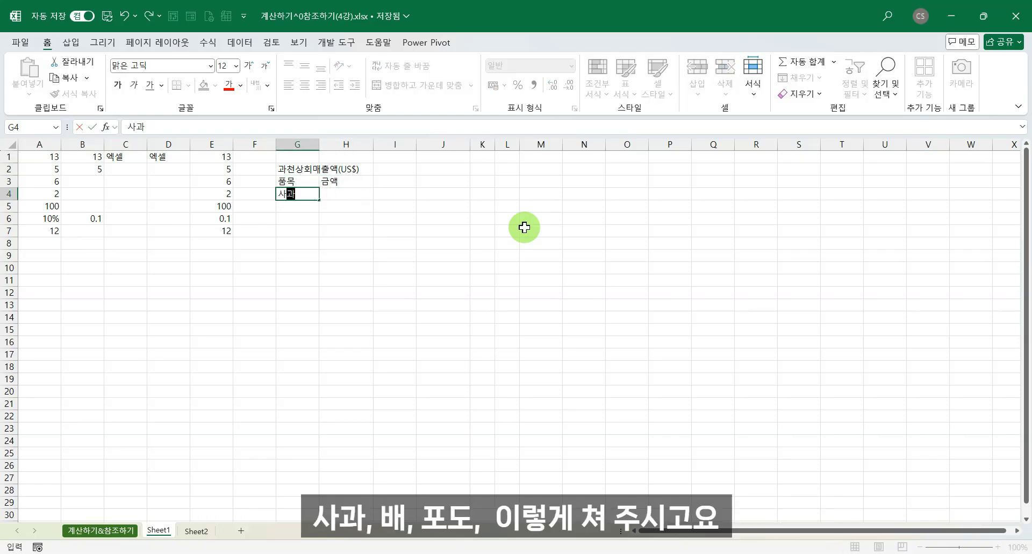
pyautogui.write('과')
pyautogui.press('Return')
pyautogui.write('배')
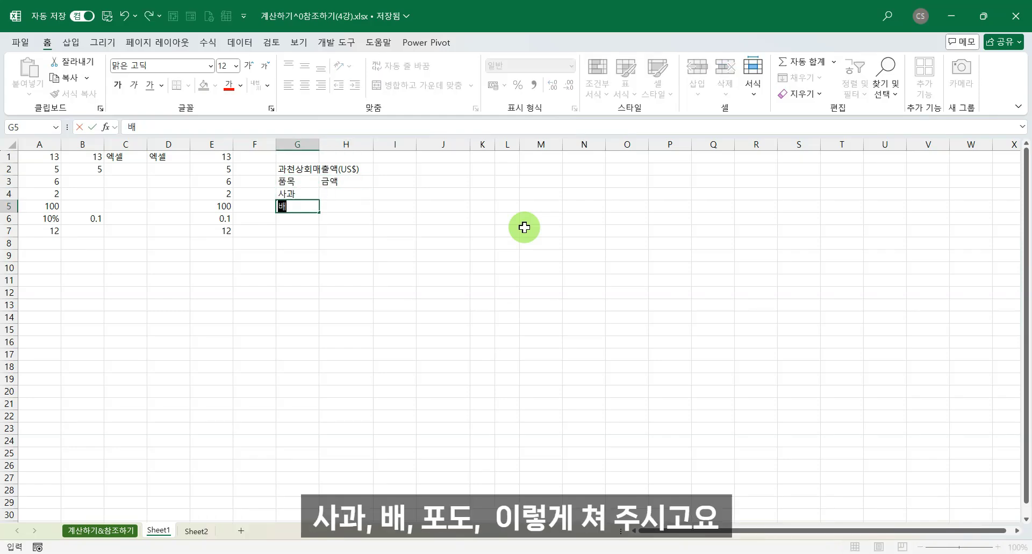
pyautogui.press('Return')
pyautogui.write('포도')
pyautogui.press('Return')
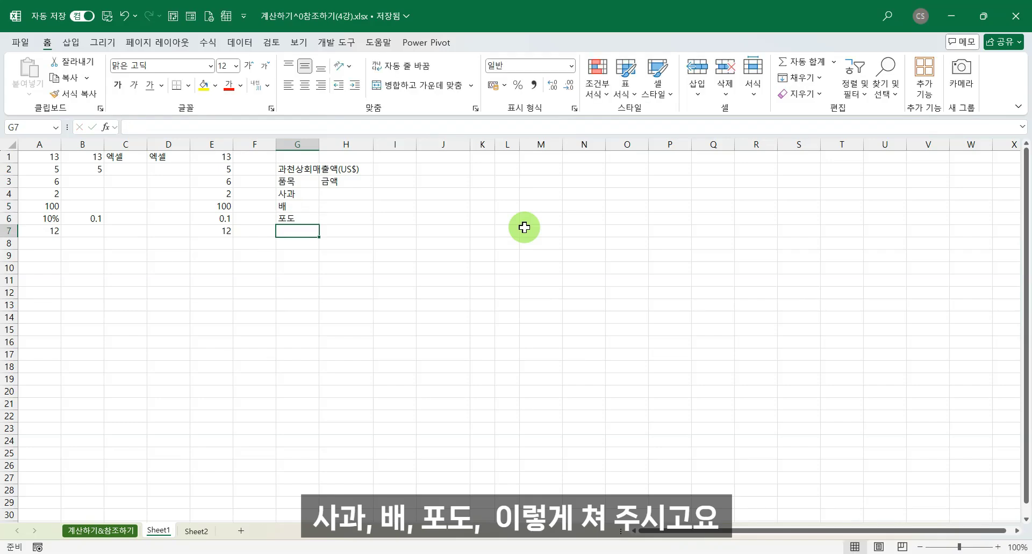
# Step: Enter the 사과 amount 10000 in cell H4 and set the cell's number format to Number (숫자)
pyautogui.click(334, 194)
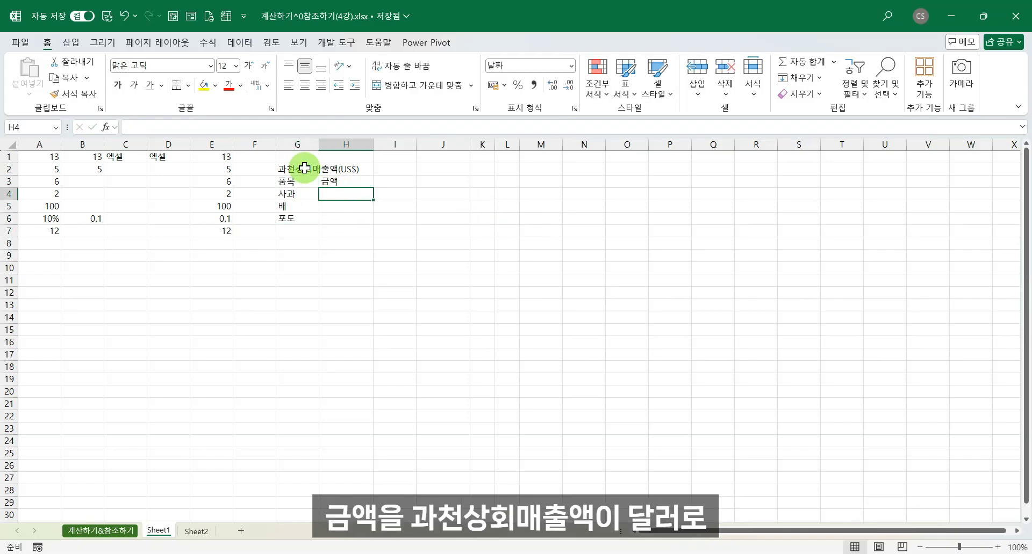
pyautogui.click(335, 195)
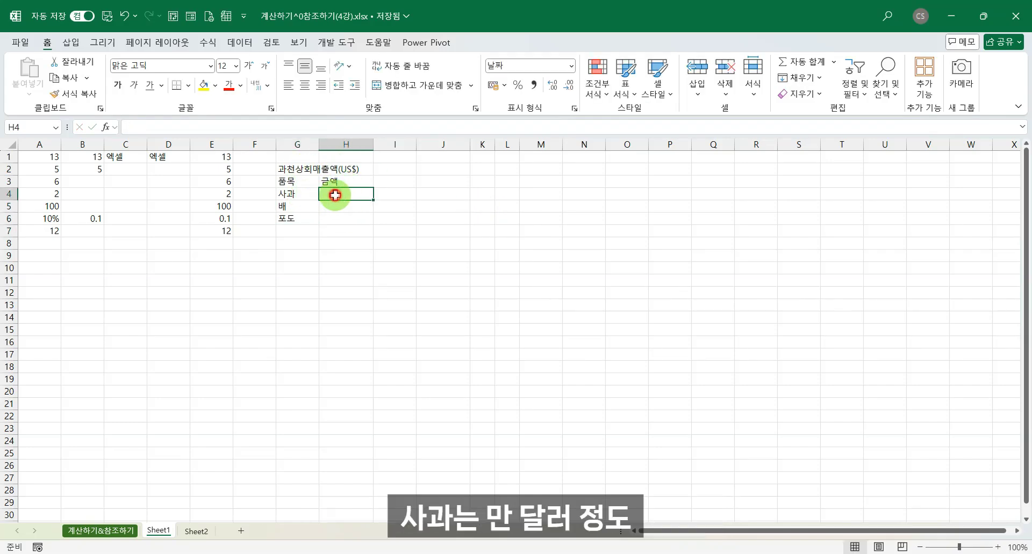
pyautogui.write('100')
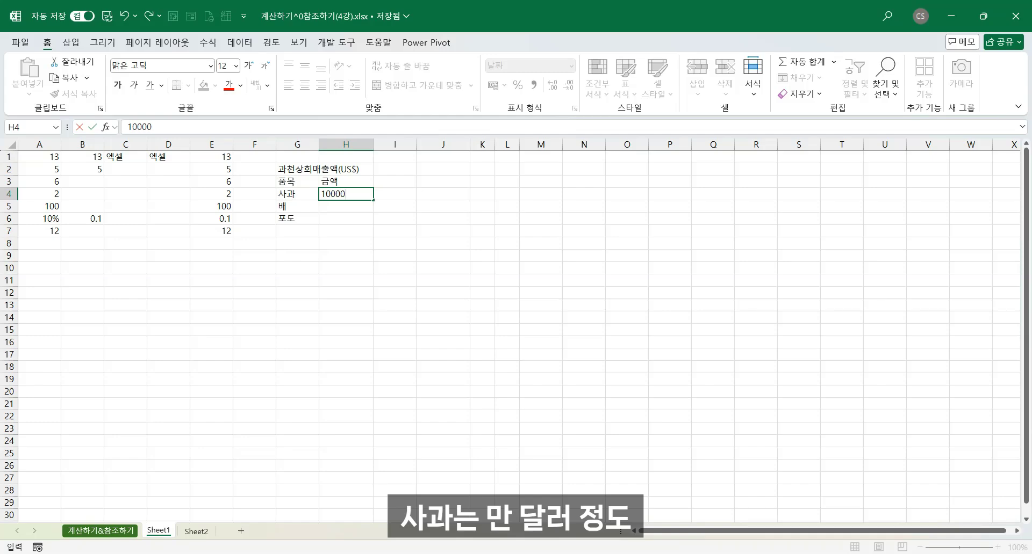
pyautogui.write('00')
pyautogui.press('Return')
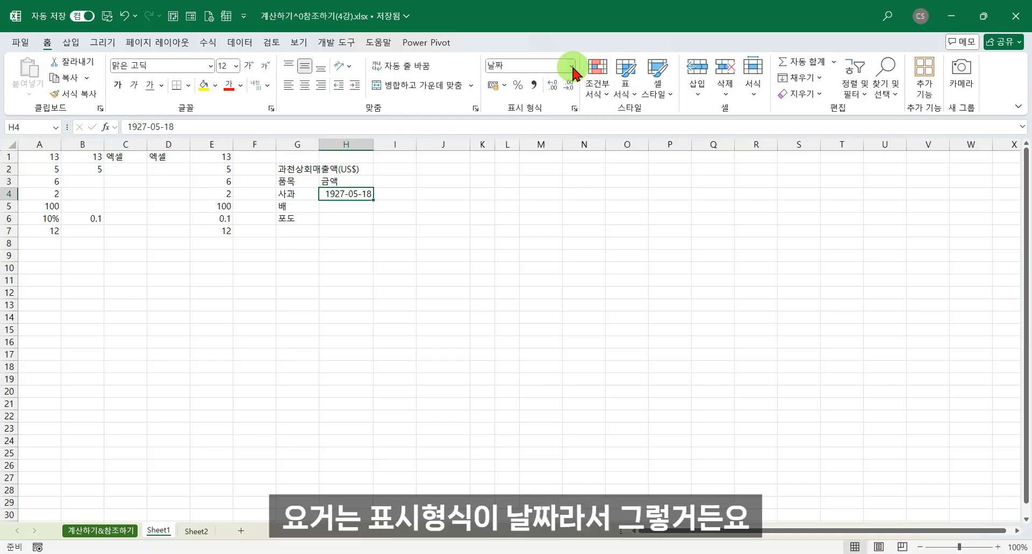
pyautogui.click(572, 67)
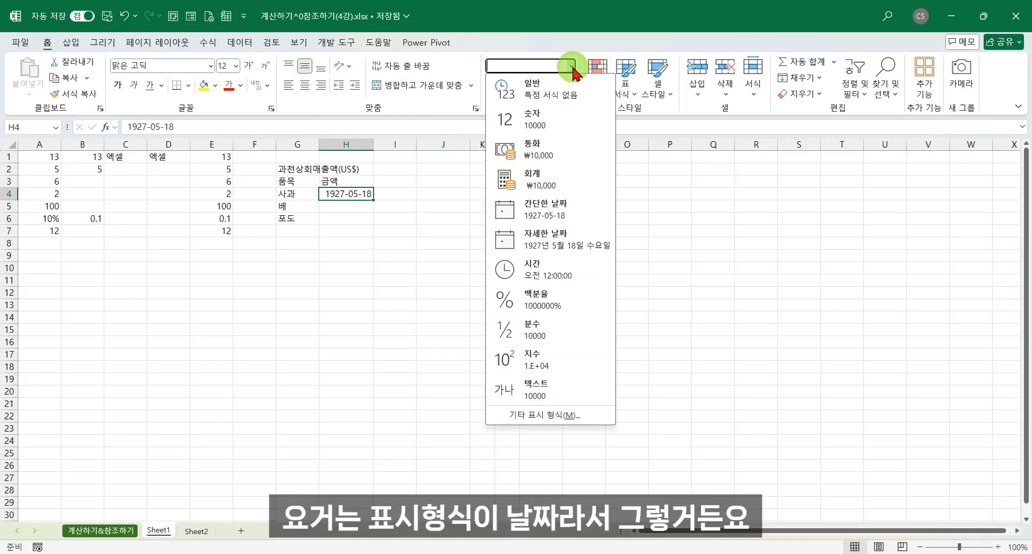
pyautogui.click(548, 129)
# Step: Enter the 배 amount 20000 in cell H5 and set the number format of H5:H6 to General (일반)
pyautogui.click(353, 206)
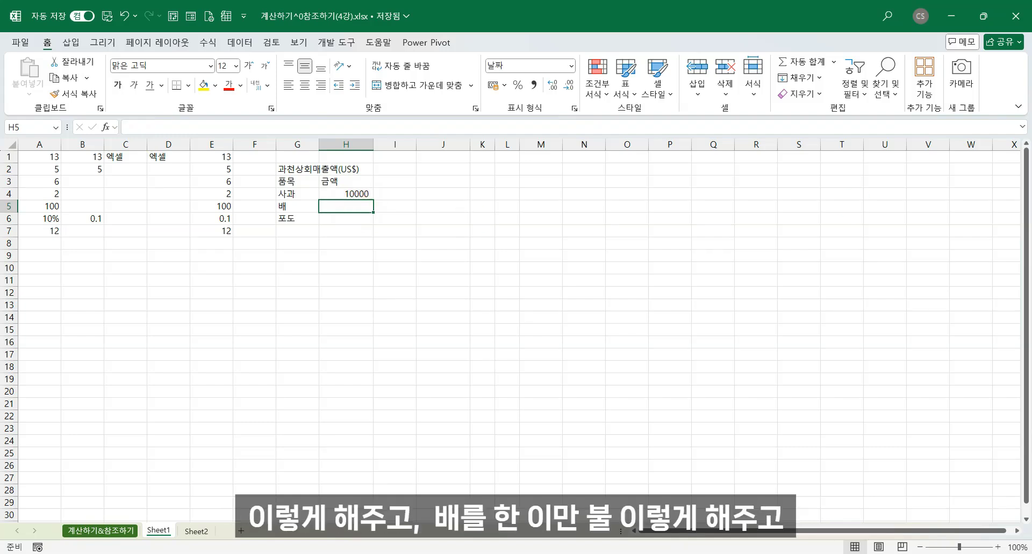
pyautogui.write('2')
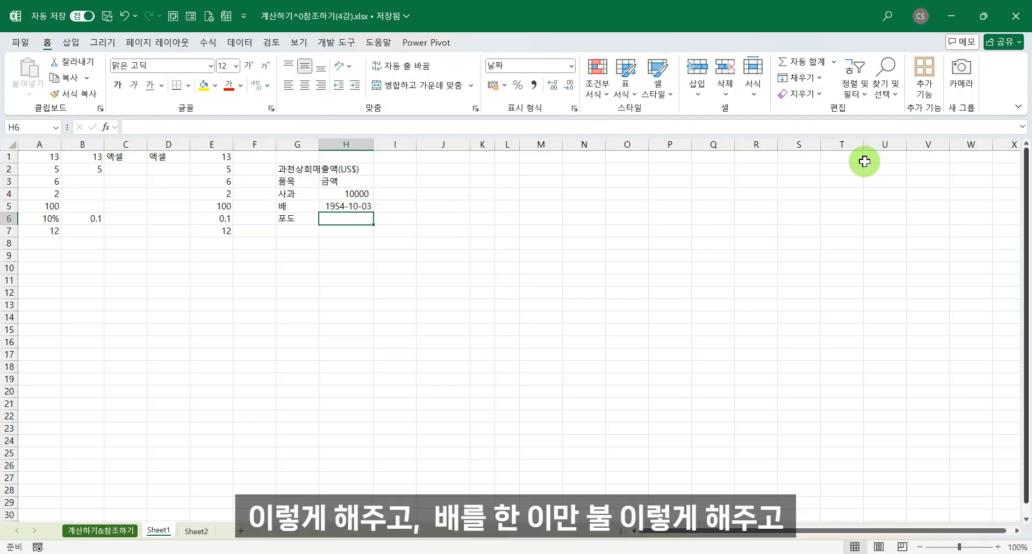
pyautogui.moveTo(338, 207); pyautogui.dragTo(344, 219)
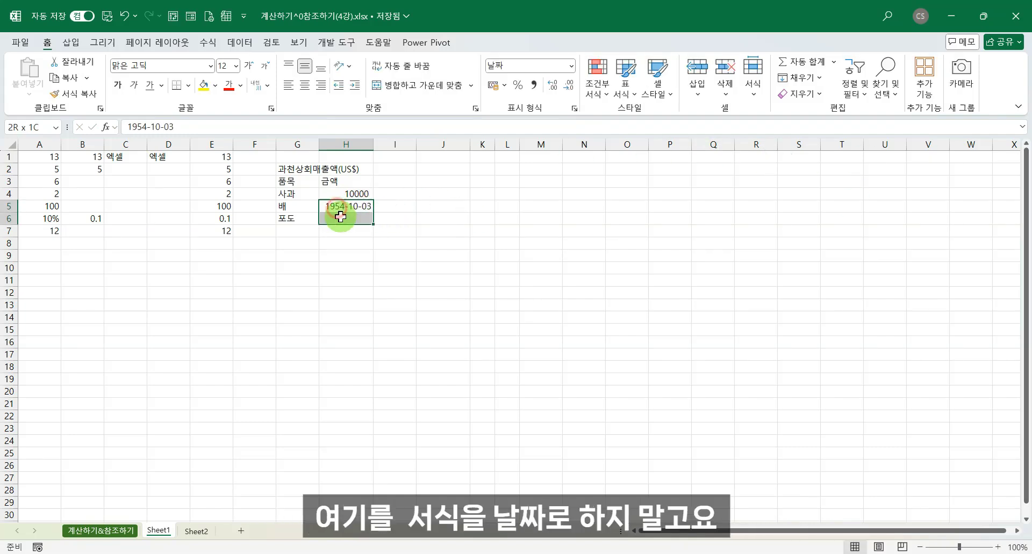
pyautogui.click(572, 66)
pyautogui.click(532, 85)
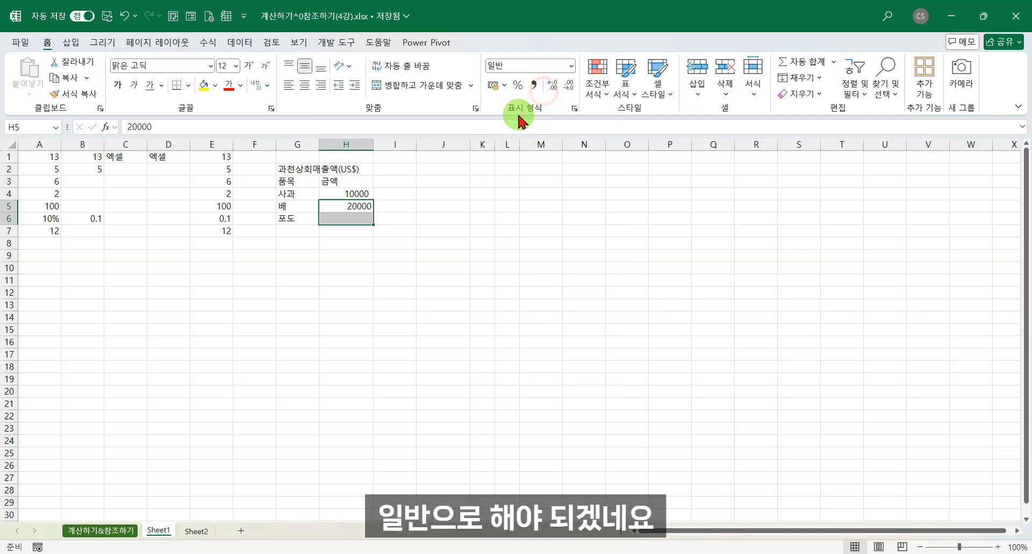
# Step: Enter the 포도 amount 30000 in cell H6
pyautogui.click(352, 220)
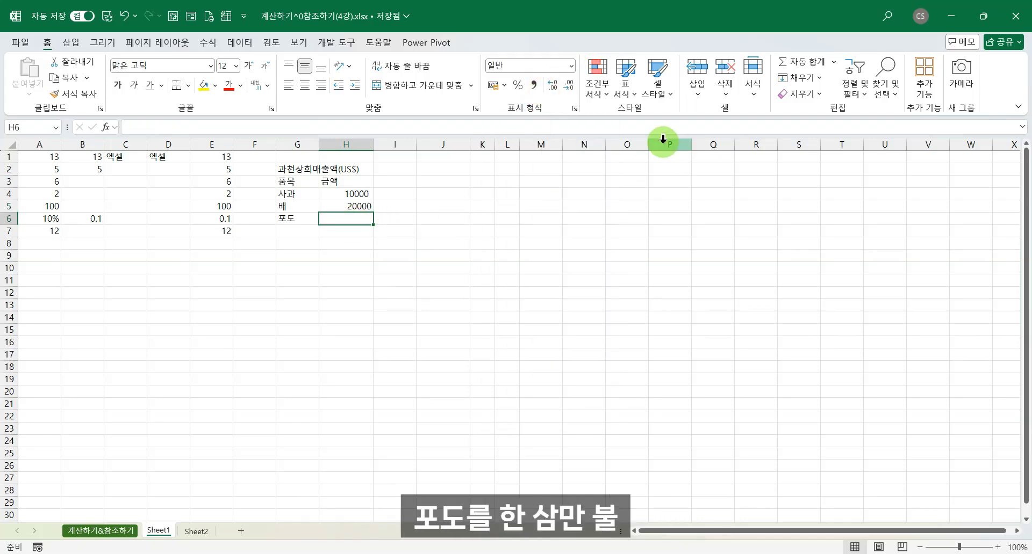
pyautogui.write('30000')
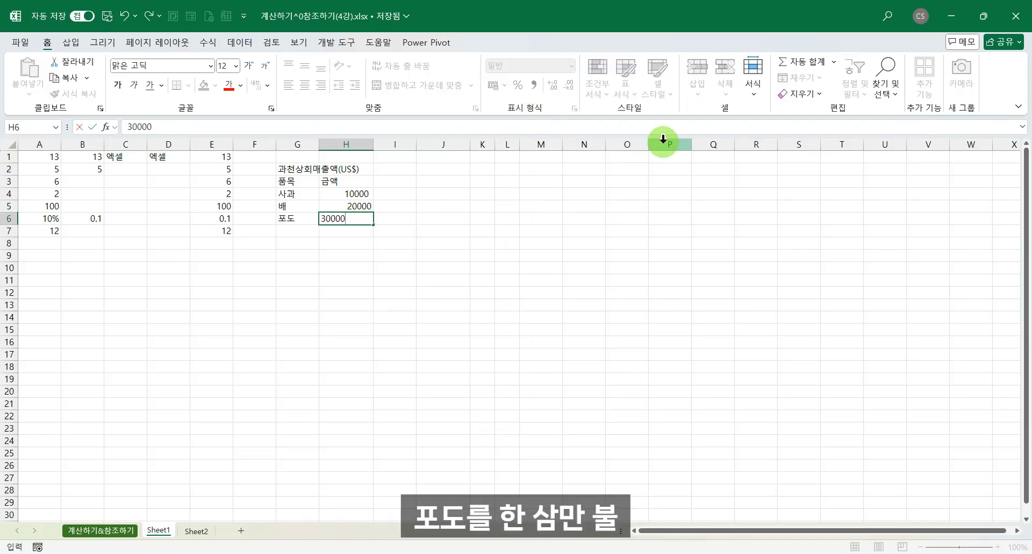
pyautogui.press('Return')
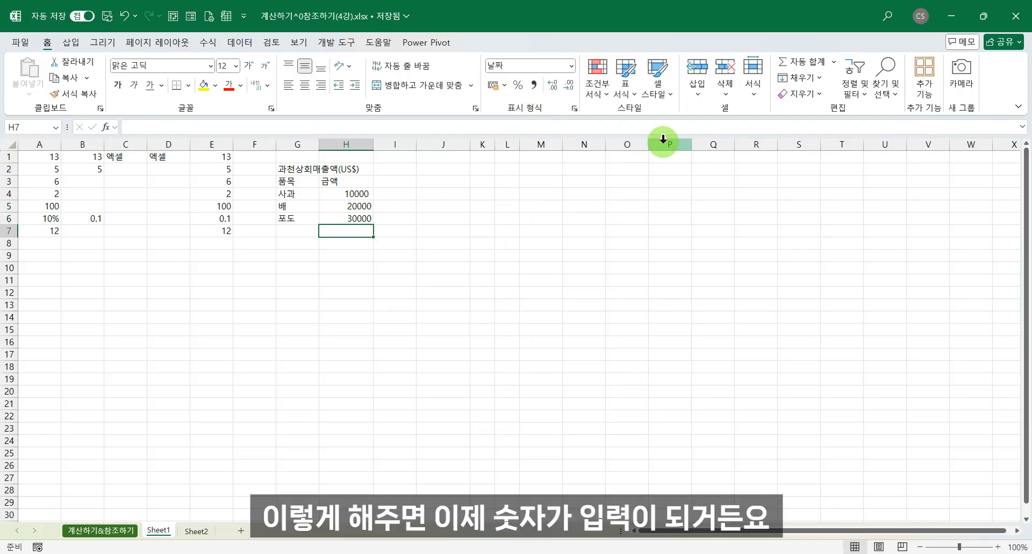
# Step: Set the number format of the 배 and 포도 amounts in H5:H6 to Number (숫자), matching cell H4
pyautogui.click(355, 196)
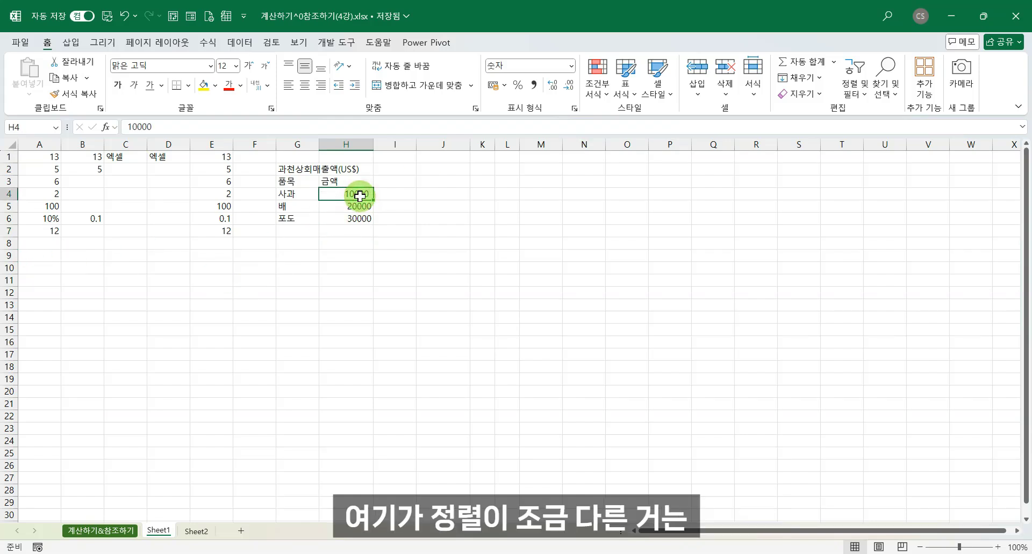
pyautogui.click(355, 209)
pyautogui.click(360, 219)
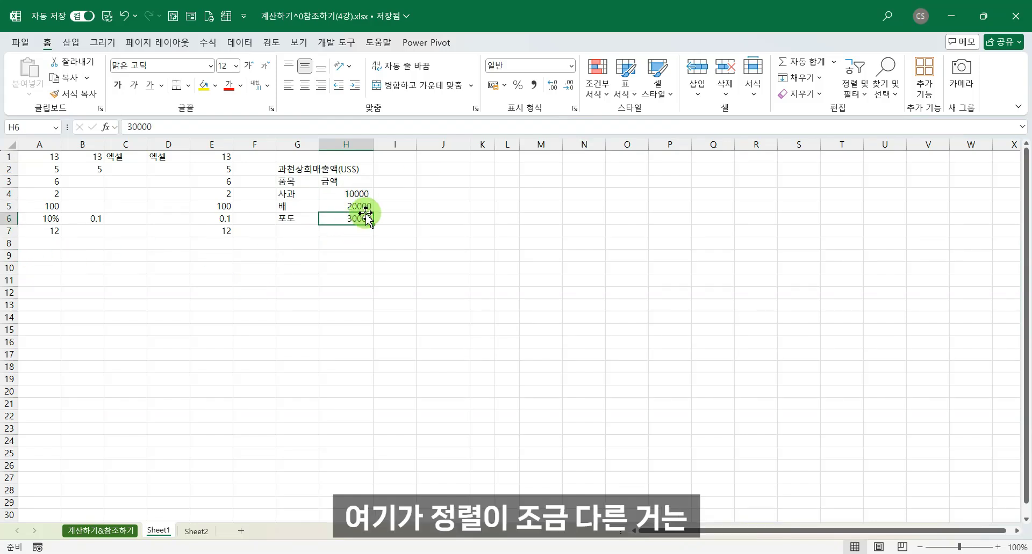
pyautogui.click(361, 207)
pyautogui.click(361, 218)
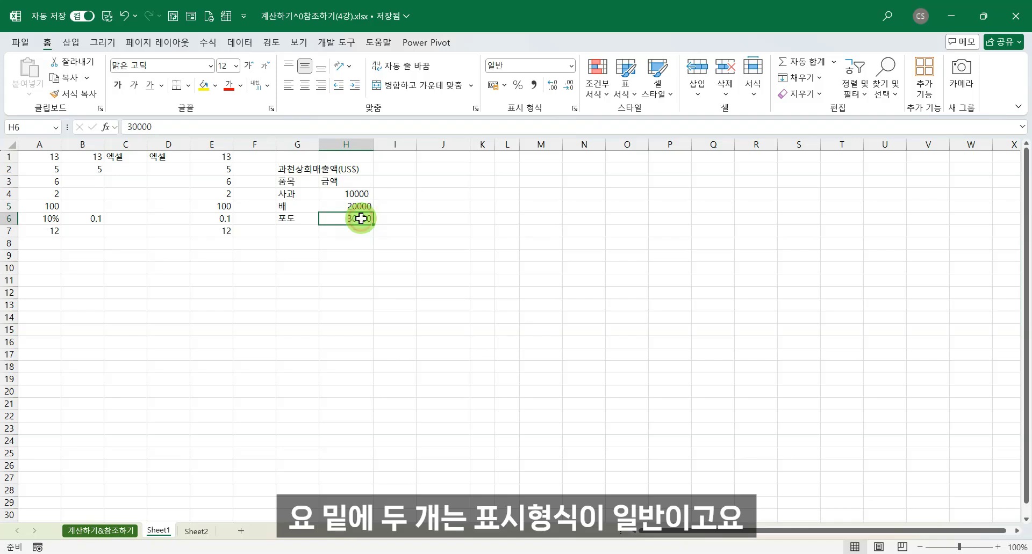
pyautogui.click(359, 196)
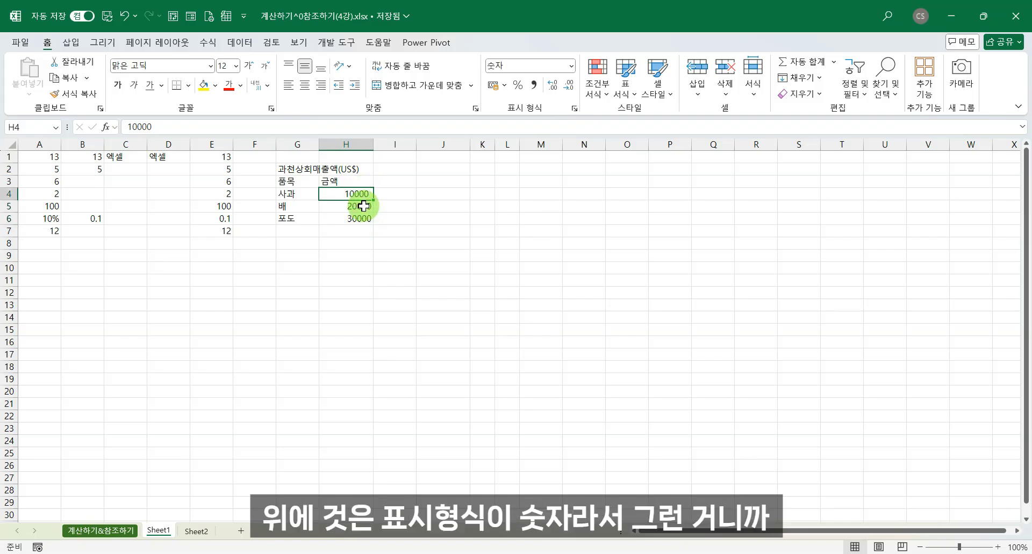
pyautogui.moveTo(364, 206); pyautogui.dragTo(362, 216)
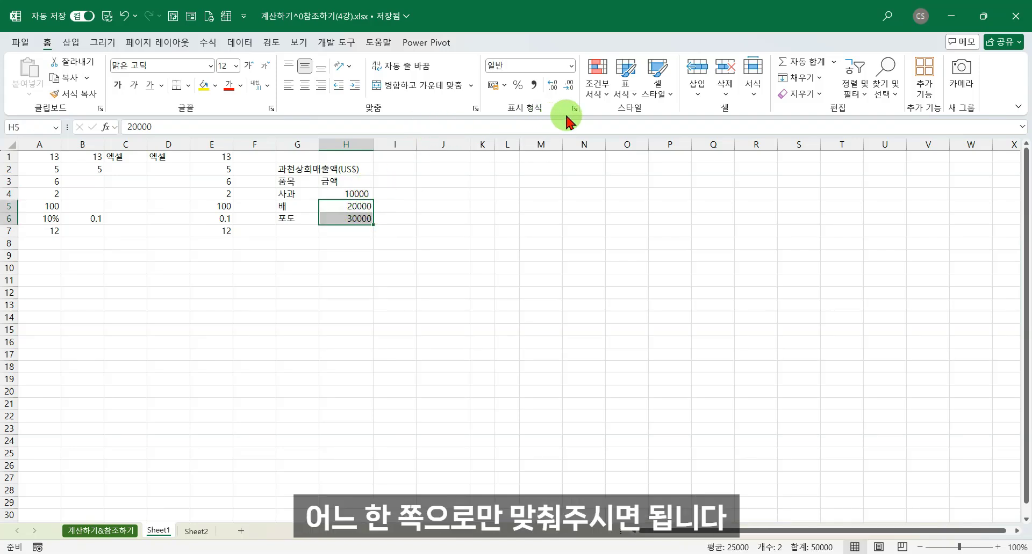
pyautogui.click(572, 65)
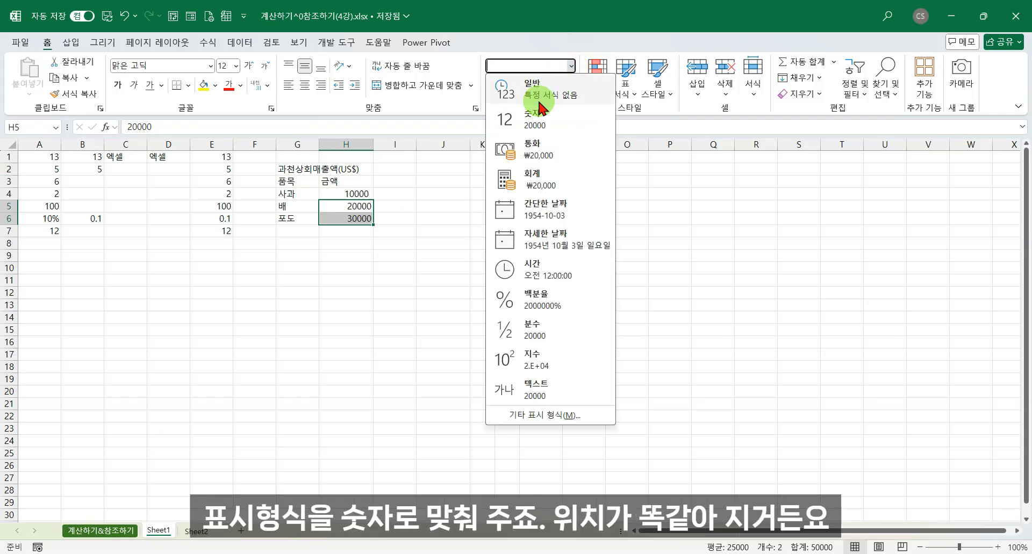
pyautogui.click(533, 121)
pyautogui.click(353, 235)
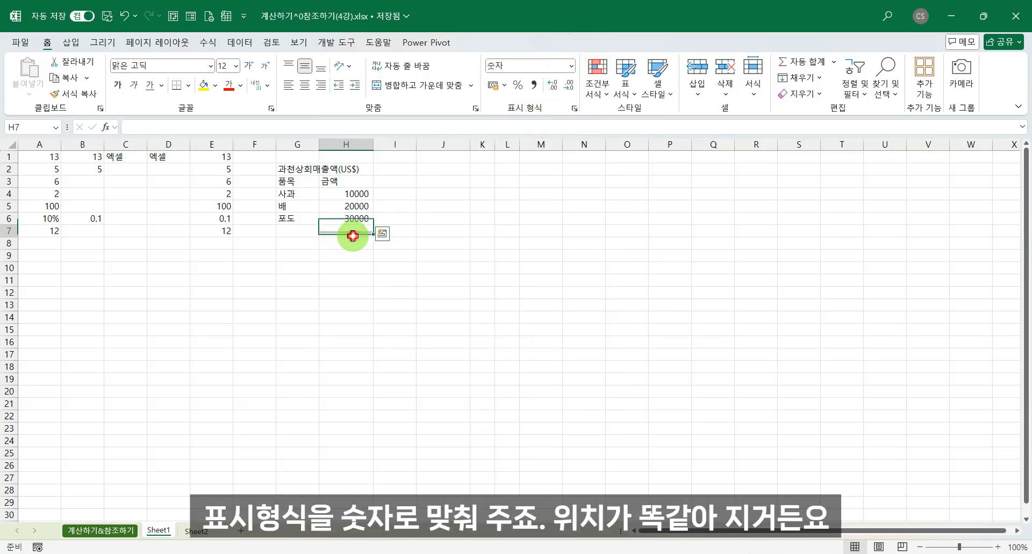
# Step: Apply the comma style with thousands separators to the amounts in H4:H6
pyautogui.click(355, 194)
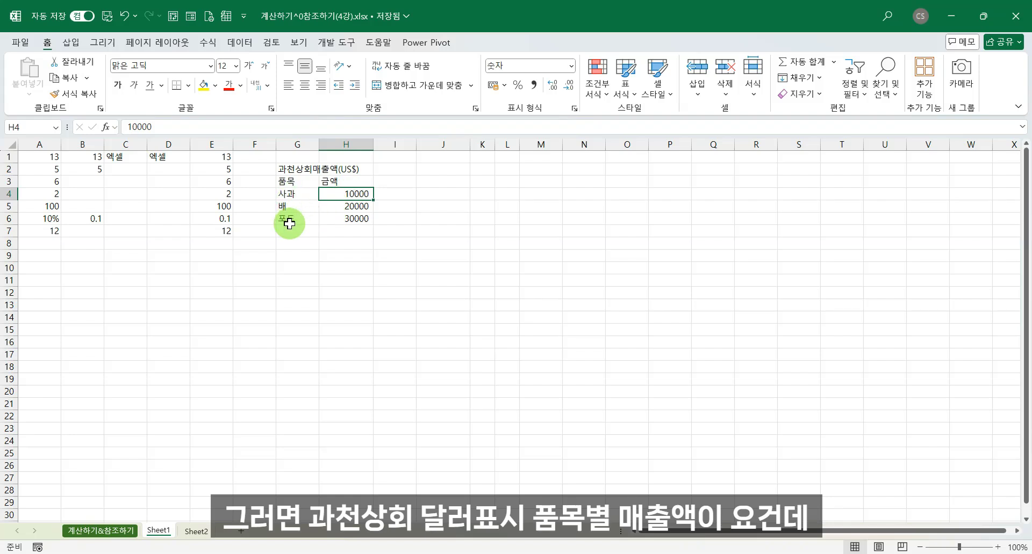
pyautogui.moveTo(349, 194); pyautogui.dragTo(350, 215)
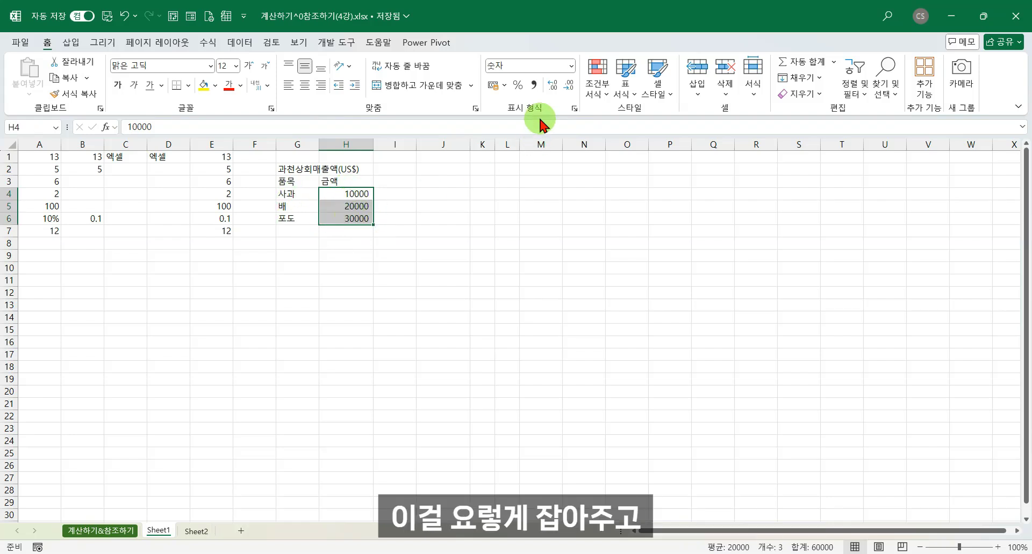
pyautogui.click(533, 84)
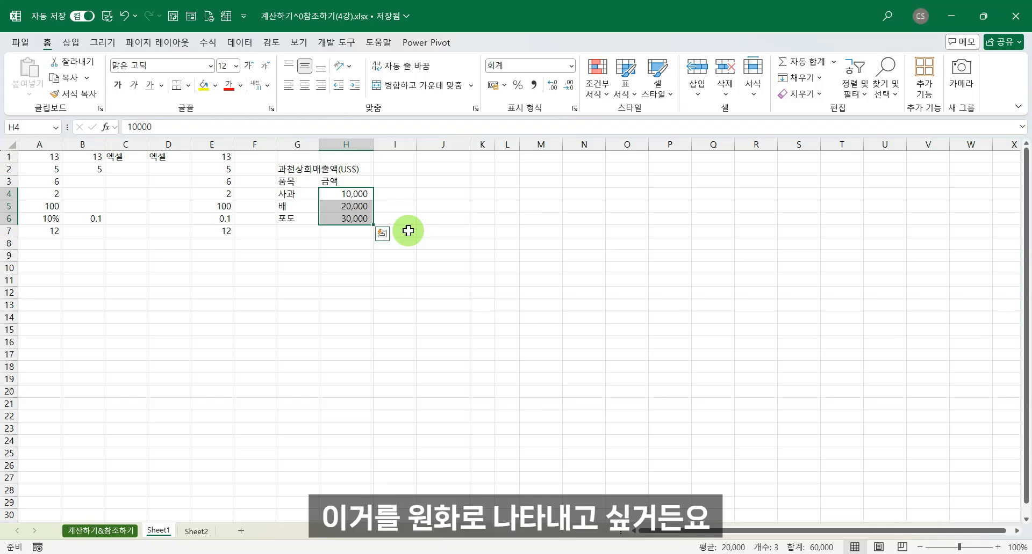
# Step: Enter the header 원화기준매출액 in cell I3, beside the 금액 header
pyautogui.click(404, 182)
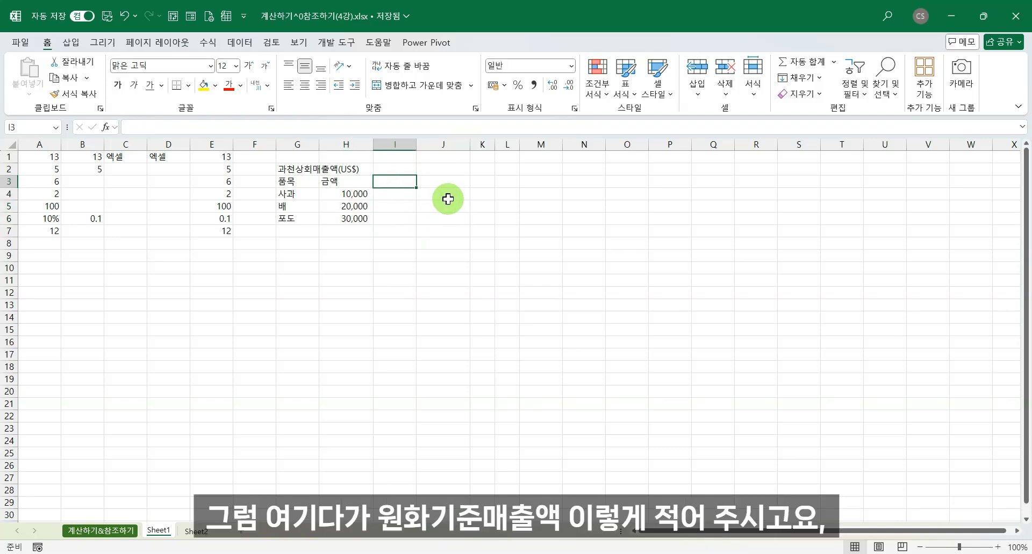
pyautogui.write('원화기준매출')
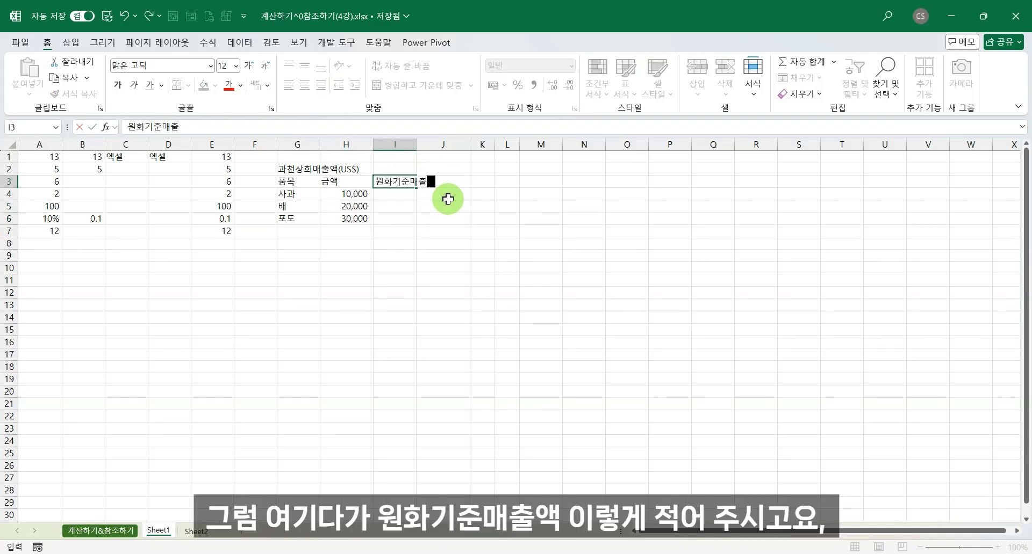
pyautogui.write('액')
pyautogui.press('Return')
pyautogui.click(355, 207)
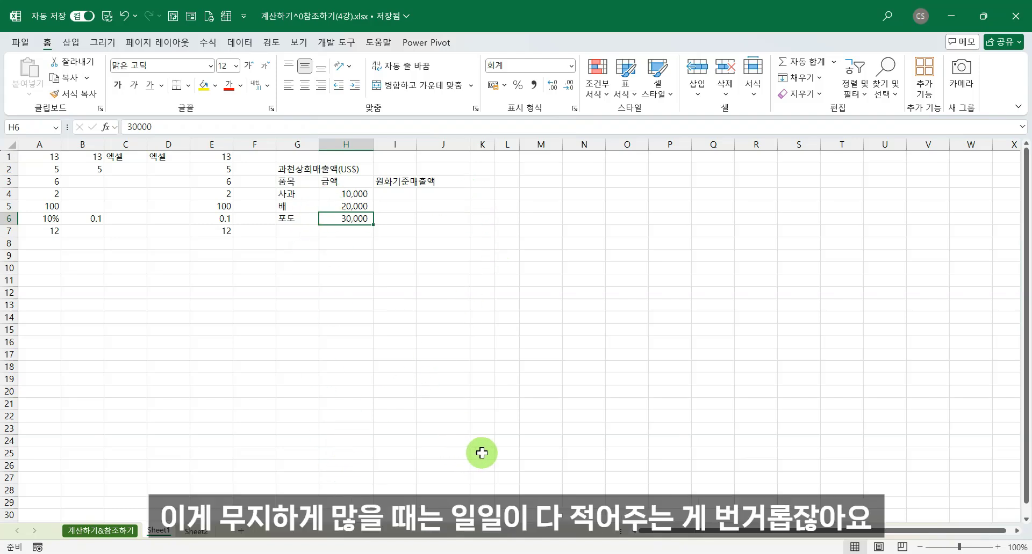
# Step: Add the exchange rate in row 2 with (환율: in K2, 1340 in L2 and a closing parenthesis in M2
pyautogui.click(475, 170)
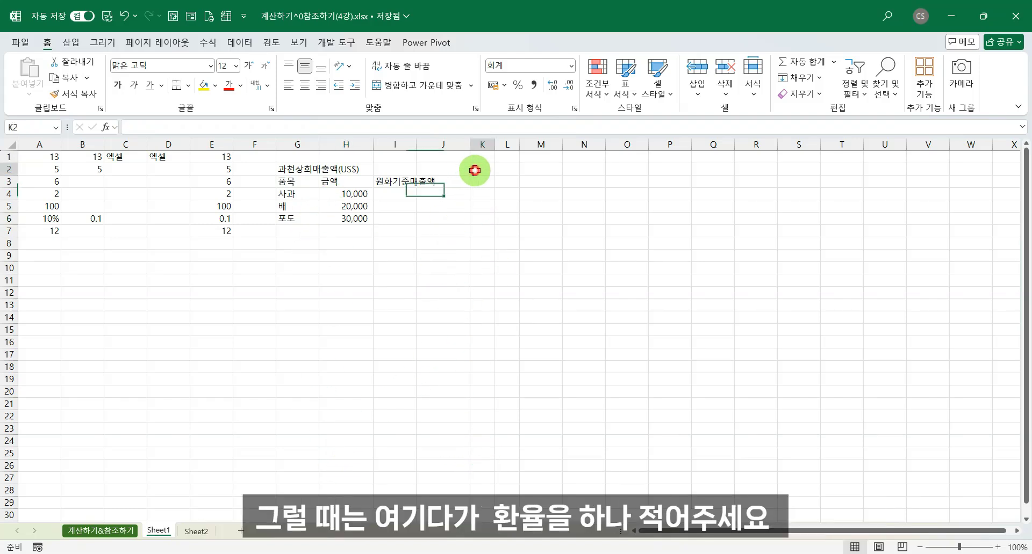
pyautogui.write('환율:')
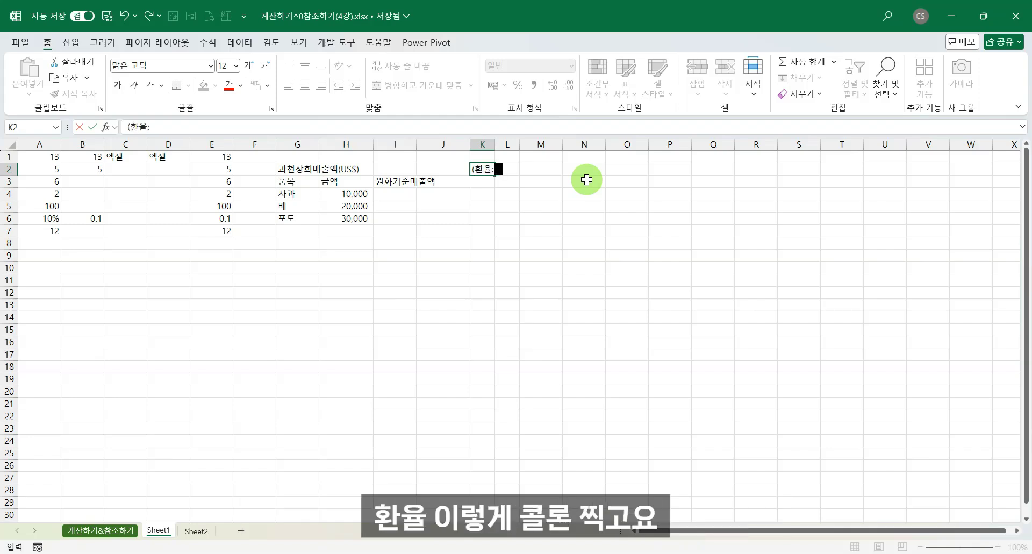
pyautogui.press('Tab')
pyautogui.write('134')
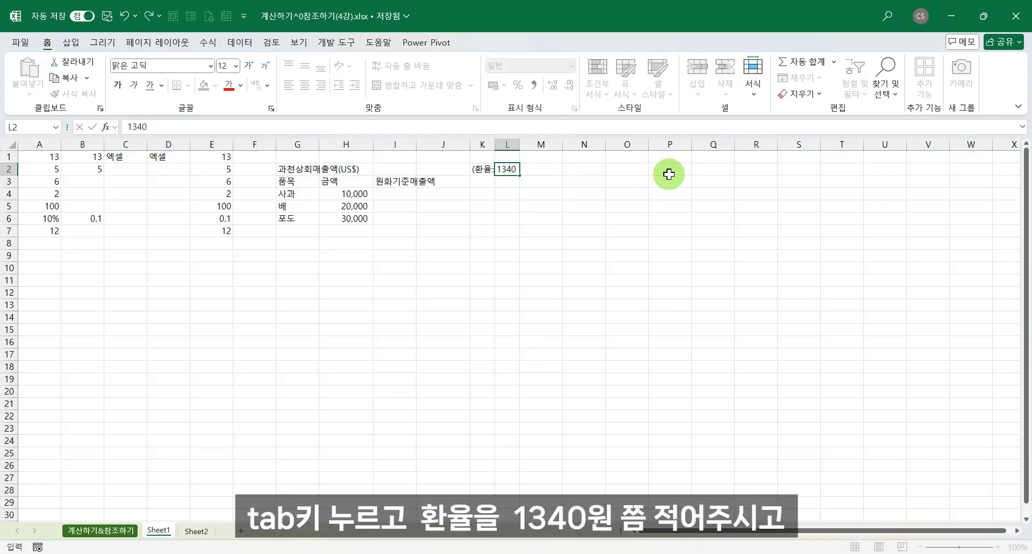
pyautogui.press('Tab')
pyautogui.write(')(')
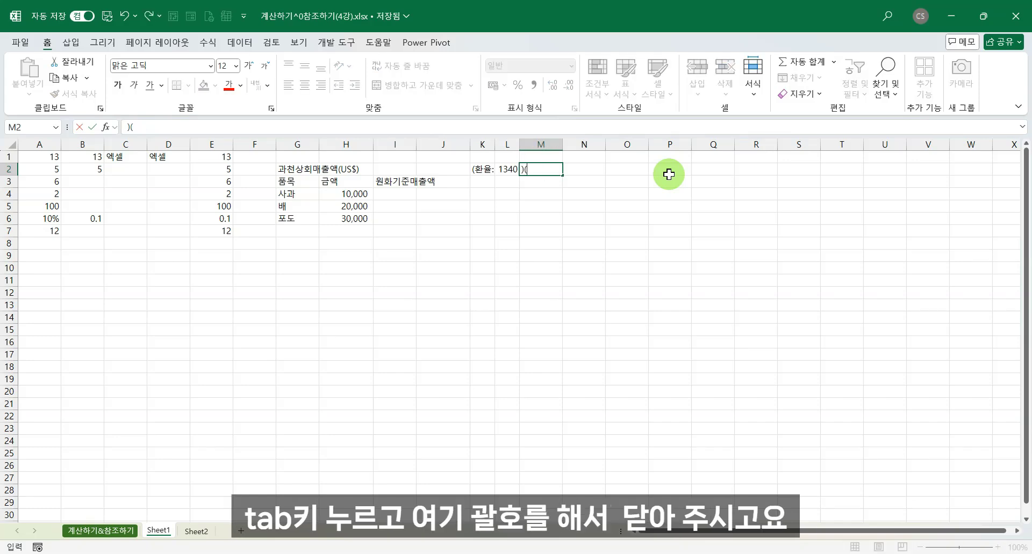
pyautogui.press('Return')
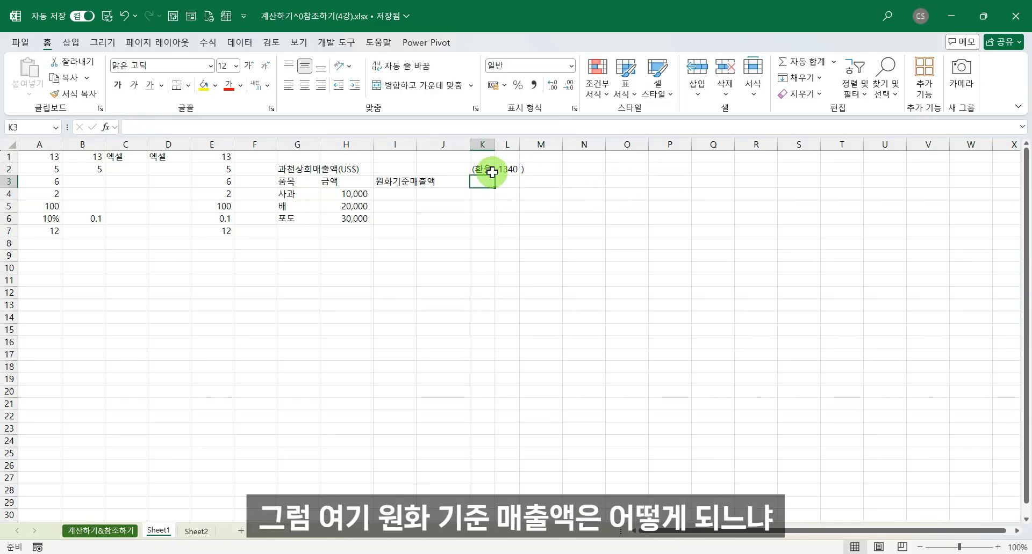
# Step: Enter the formula =H4*L2 in cell I4 for the 사과 sales in won and fill it down to I6
pyautogui.click(405, 195)
pyautogui.write('=')
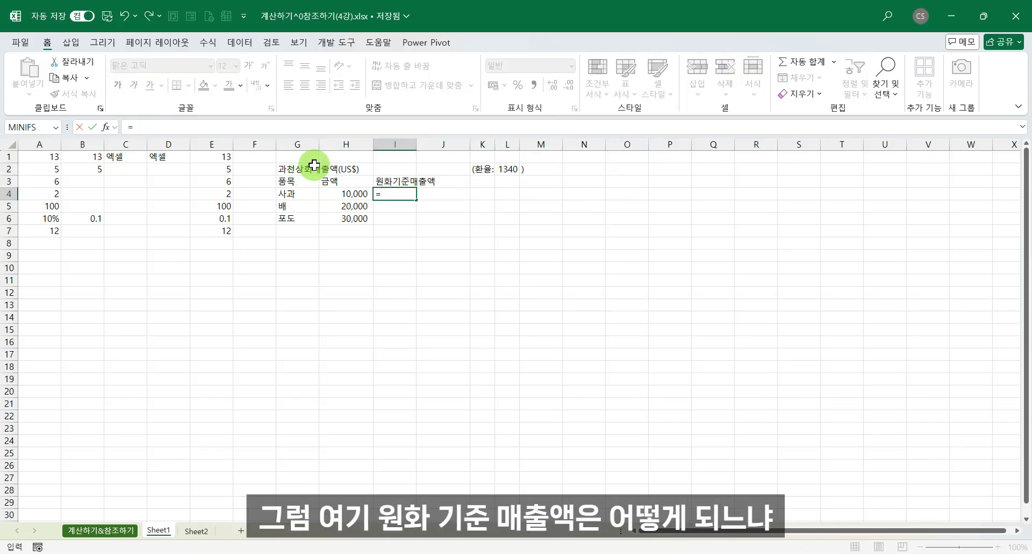
pyautogui.click(356, 197)
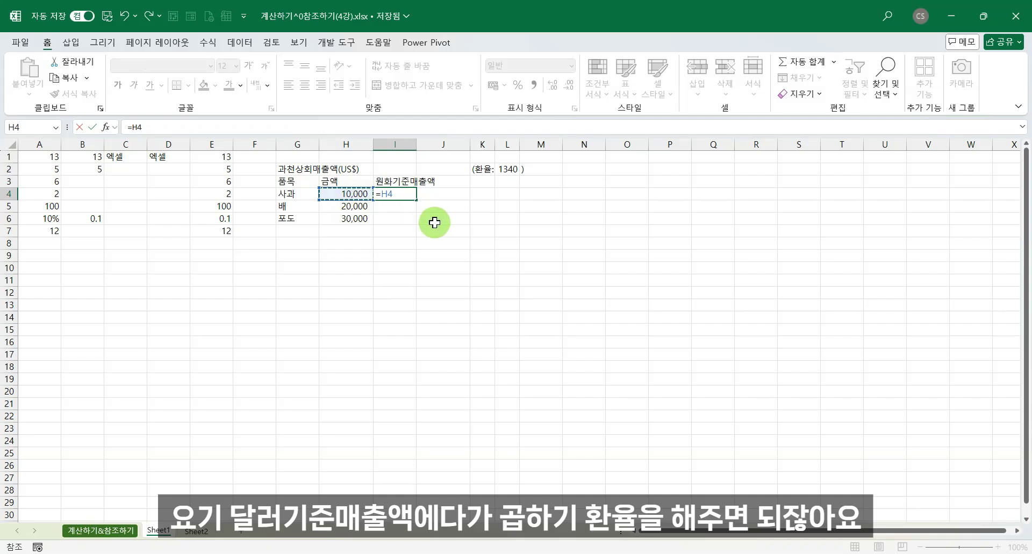
pyautogui.click(513, 168)
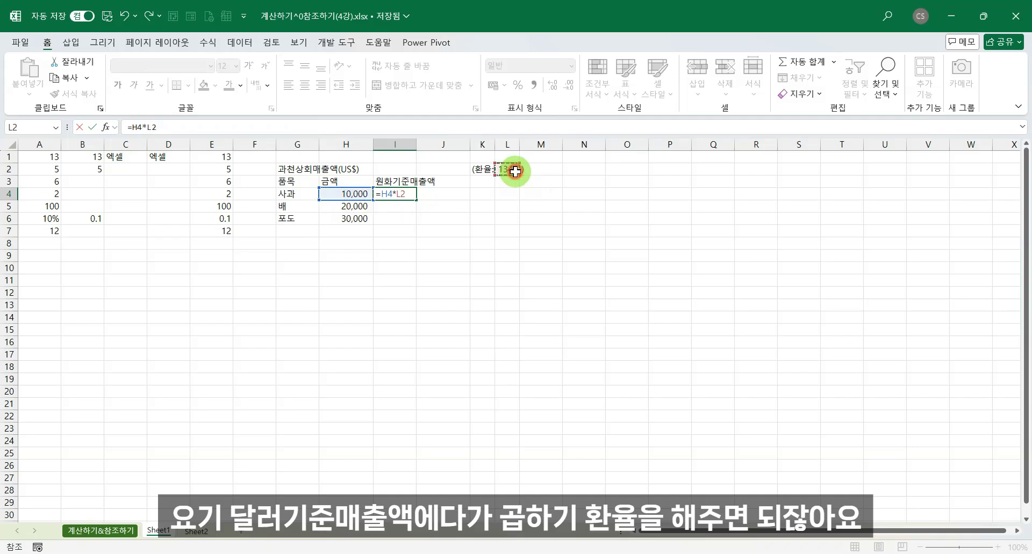
pyautogui.press('Return')
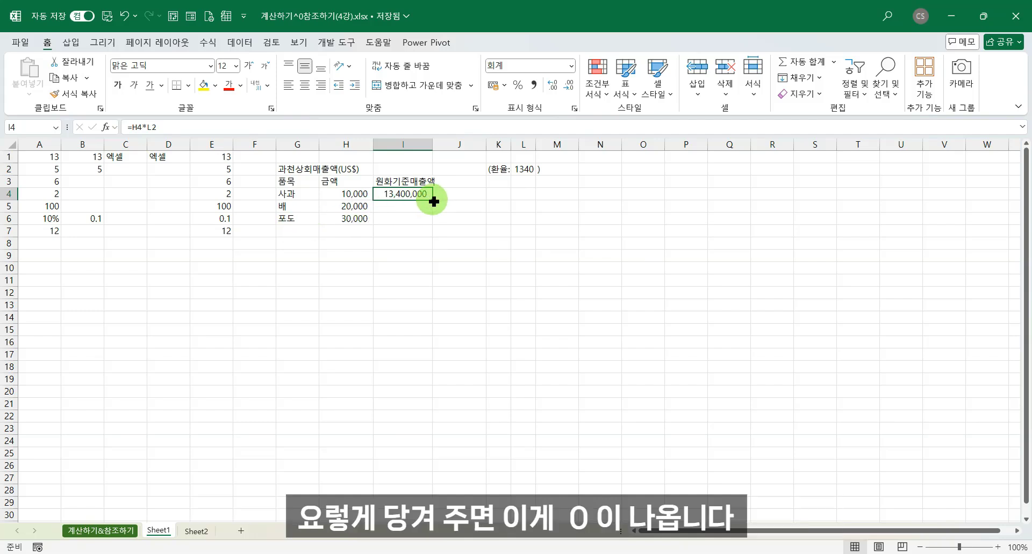
pyautogui.moveTo(433, 201); pyautogui.dragTo(436, 225)
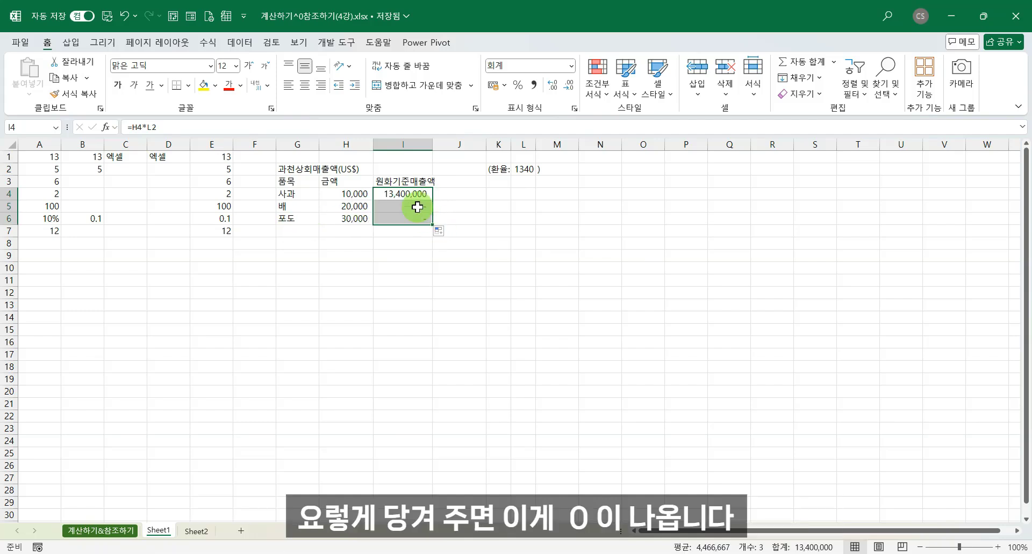
# Step: Set the number format of the filled cells I5:I6 to General (일반)
pyautogui.click(418, 211)
pyautogui.moveTo(418, 212); pyautogui.dragTo(409, 215)
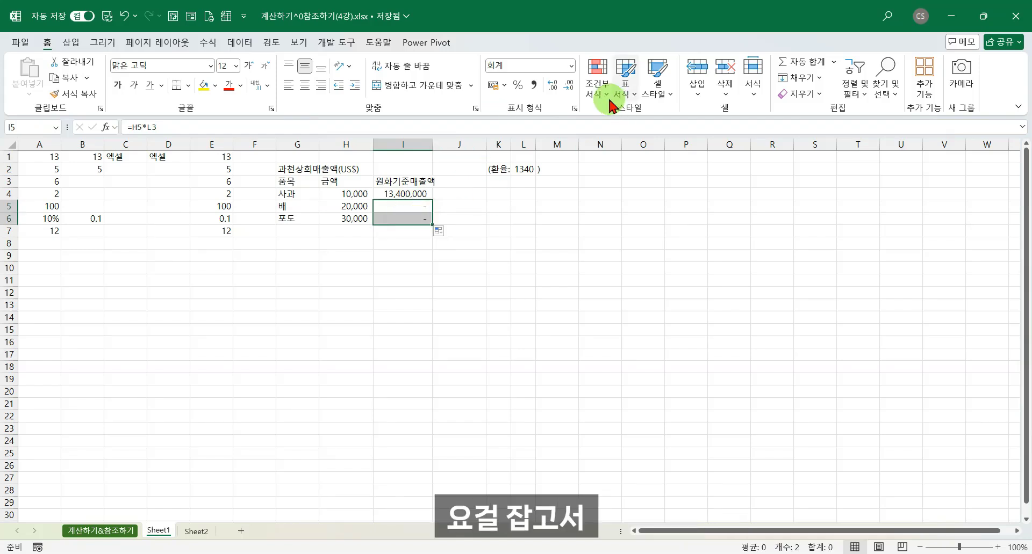
pyautogui.click(570, 66)
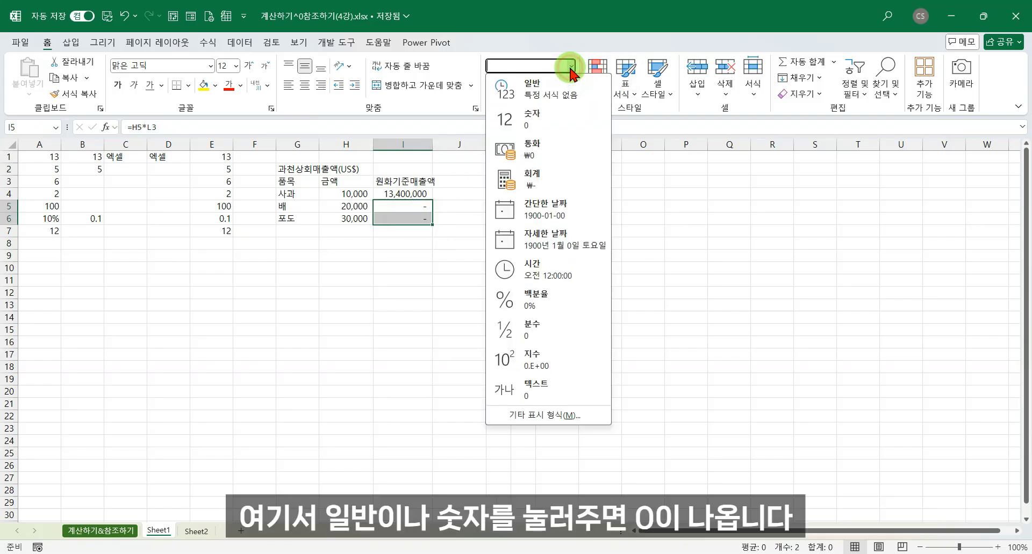
pyautogui.click(530, 86)
# Step: Examine which cells the won sales formulas in I6, I4 and I5 refer to, leaving the formulas unedited
pyautogui.click(408, 221)
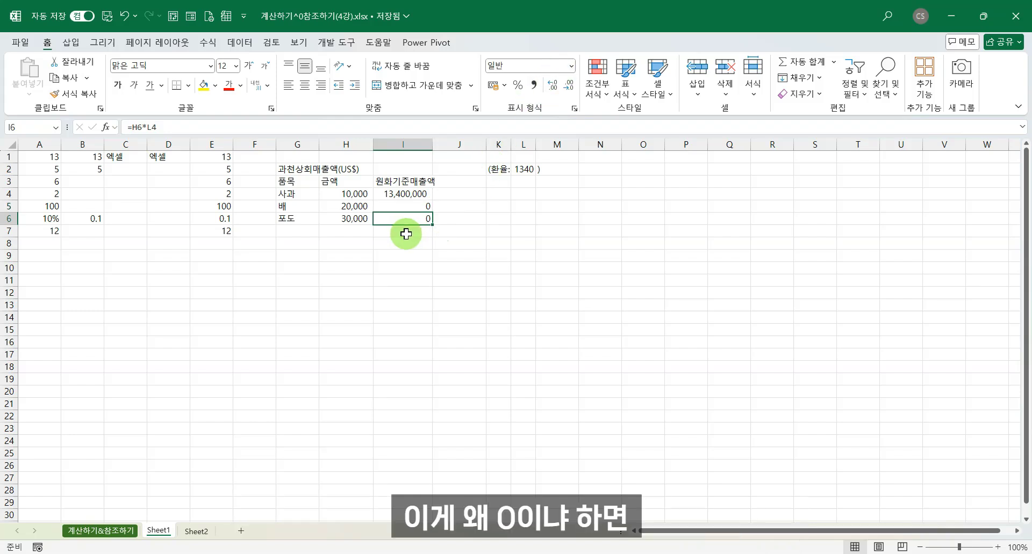
pyautogui.click(404, 195)
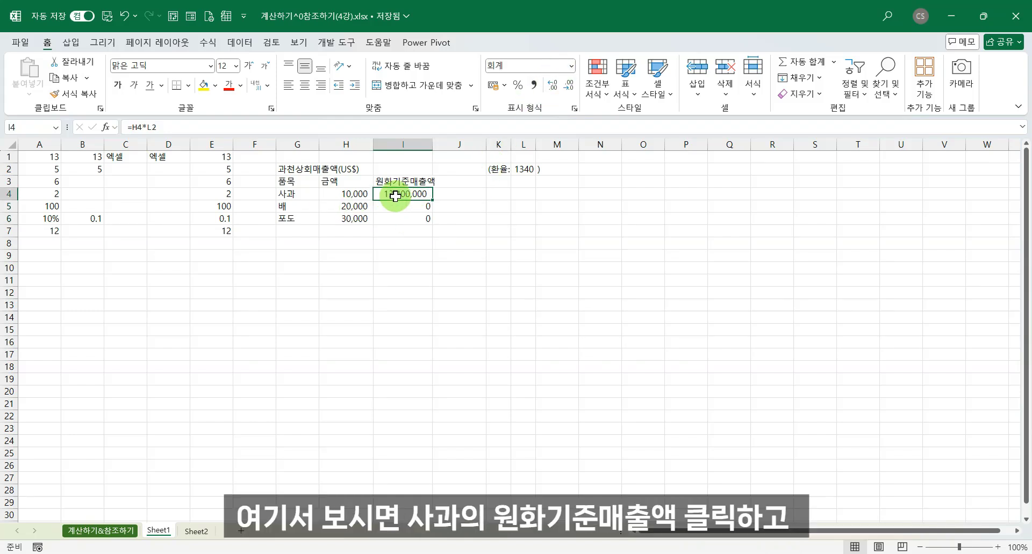
pyautogui.click(145, 127)
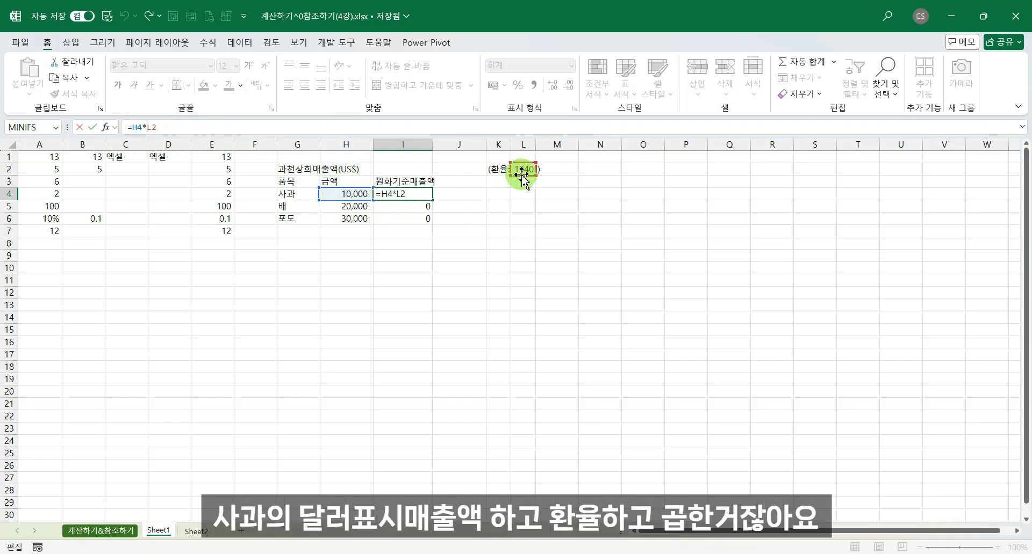
pyautogui.press('Escape')
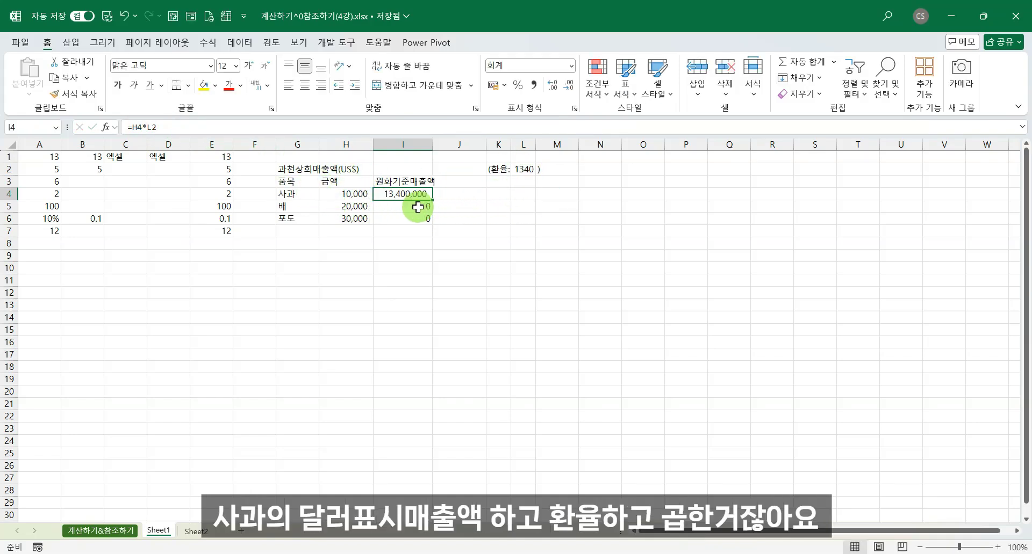
pyautogui.click(411, 207)
pyautogui.click(135, 128)
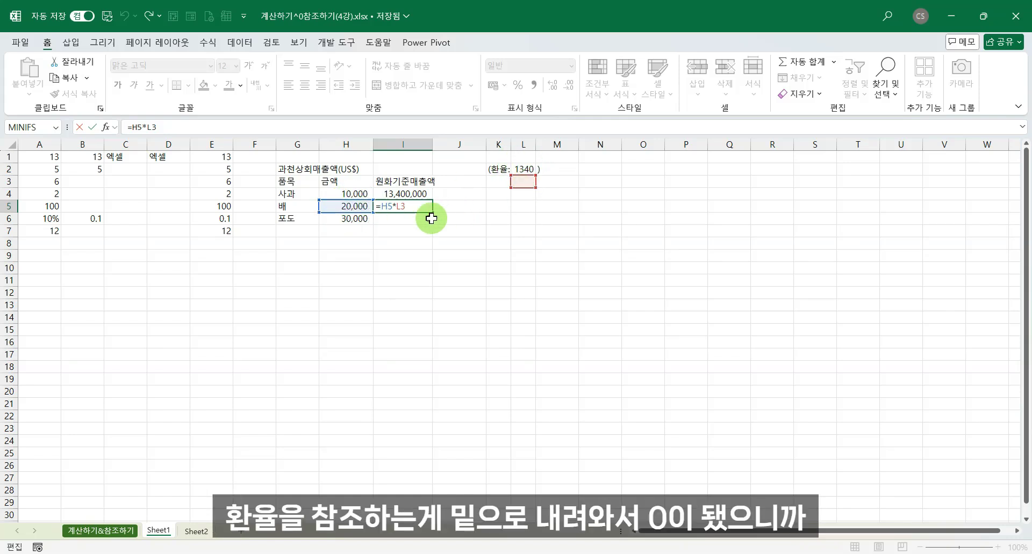
pyautogui.press('Escape')
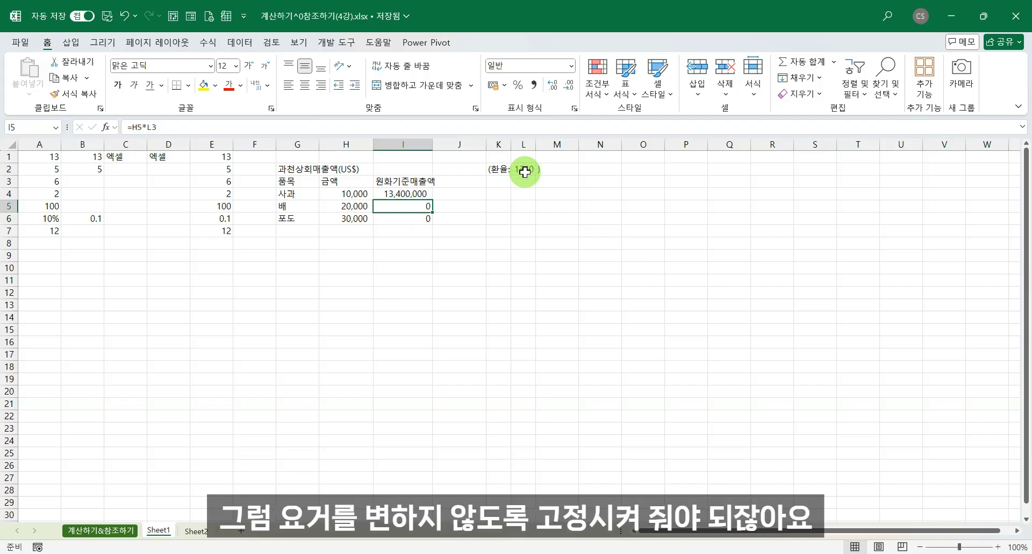
# Step: Make the exchange rate reference in I4 absolute so the formula is =H4*$L$2, and fill it down to I6
pyautogui.click(420, 195)
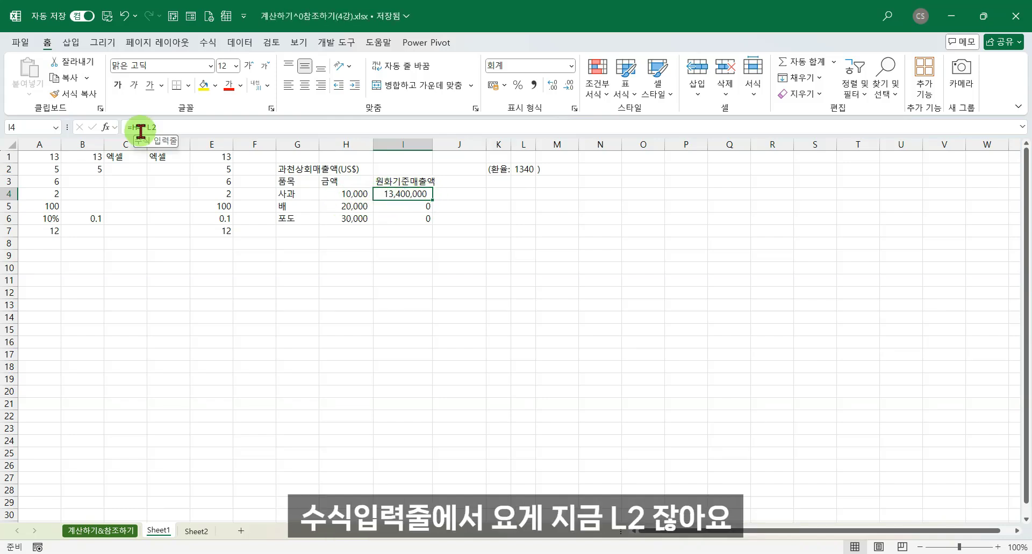
pyautogui.click(525, 169)
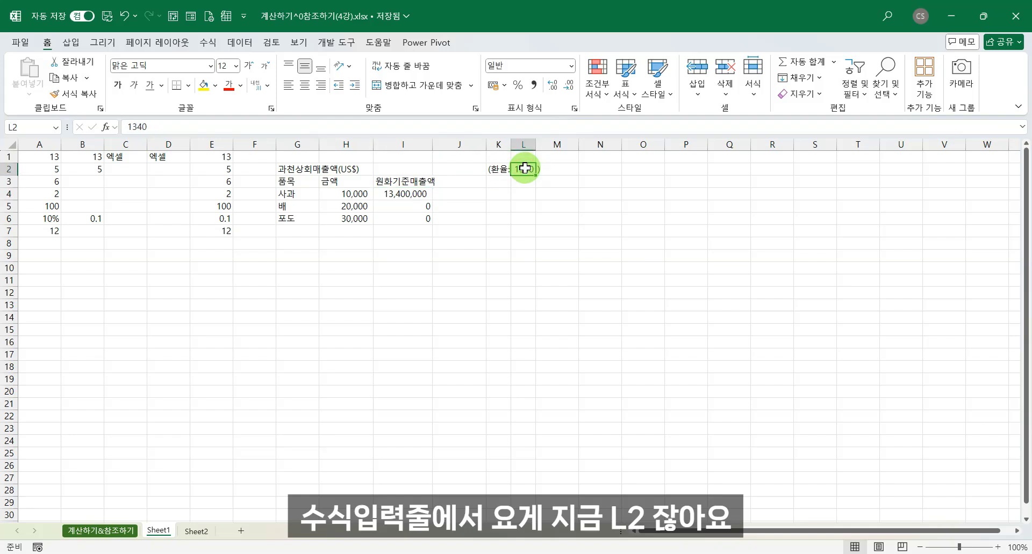
pyautogui.click(408, 194)
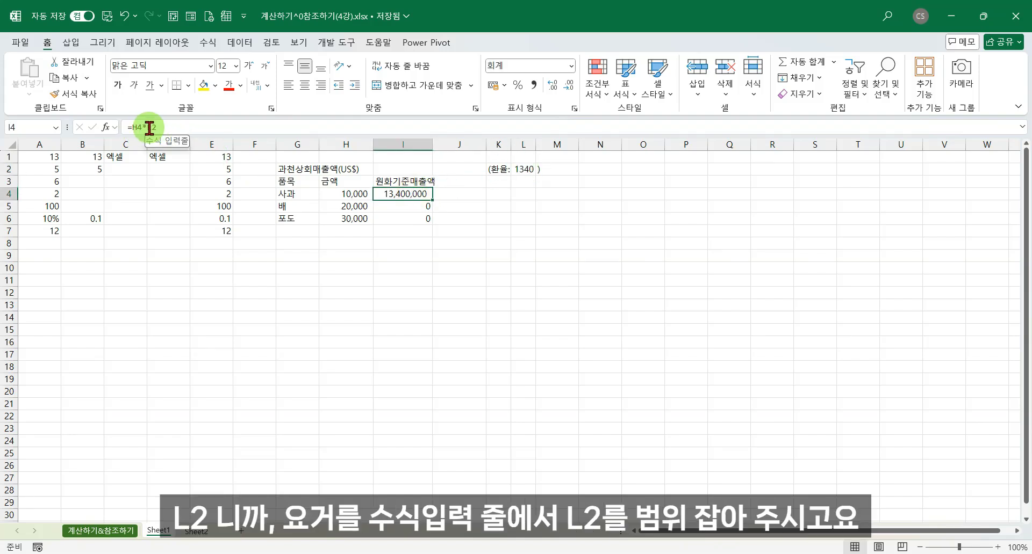
pyautogui.moveTo(150, 127); pyautogui.dragTo(164, 130)
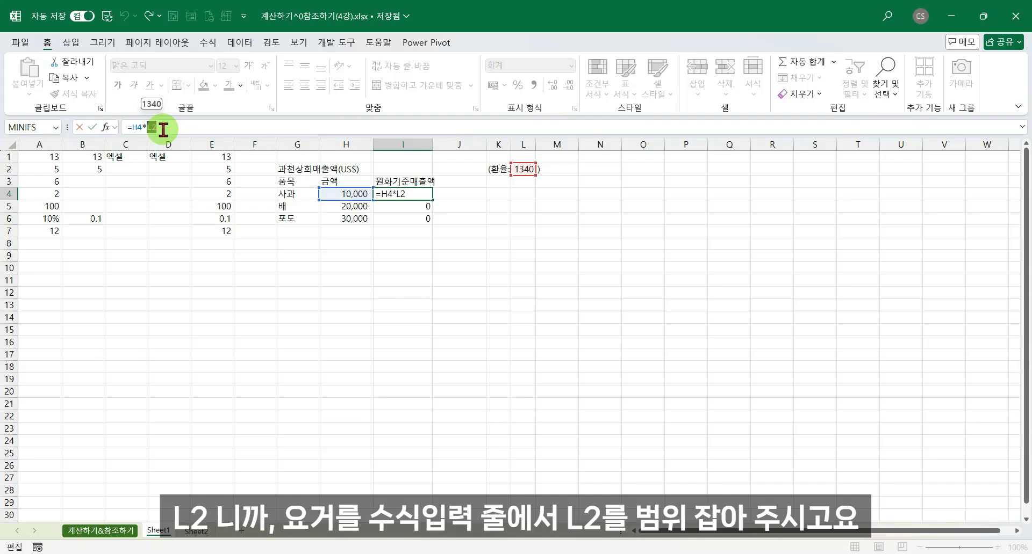
pyautogui.press('F4')
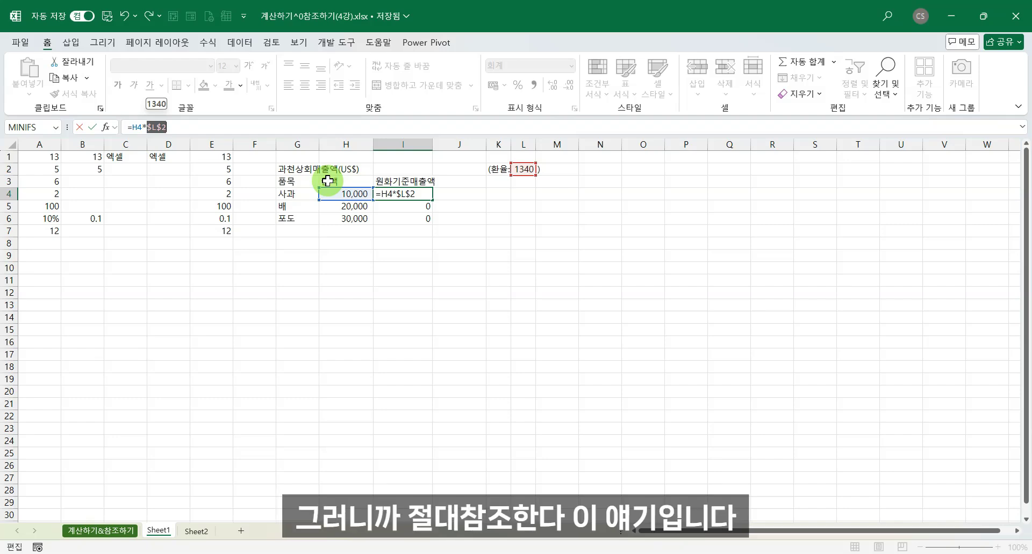
pyautogui.press('Return')
pyautogui.click(408, 195)
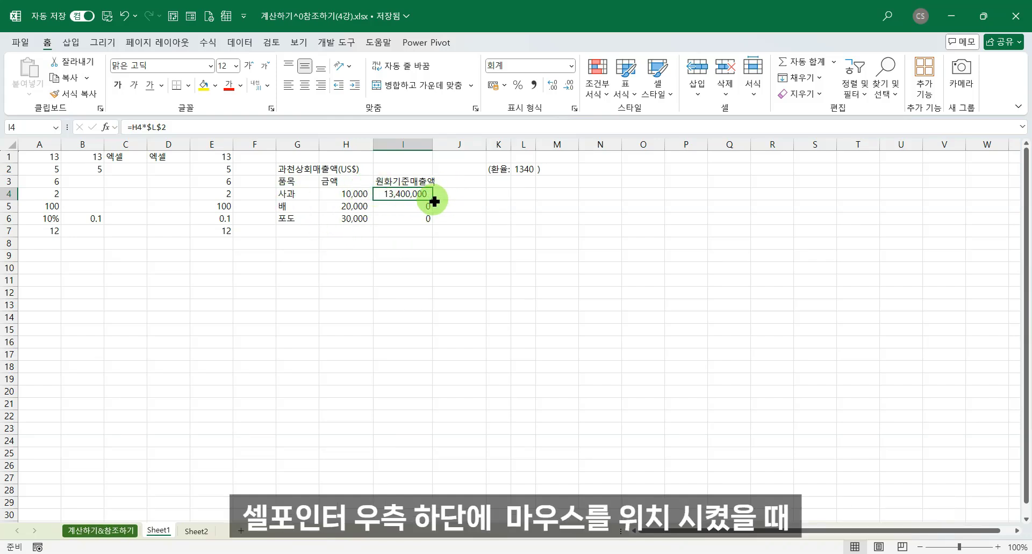
pyautogui.moveTo(433, 200); pyautogui.dragTo(434, 225)
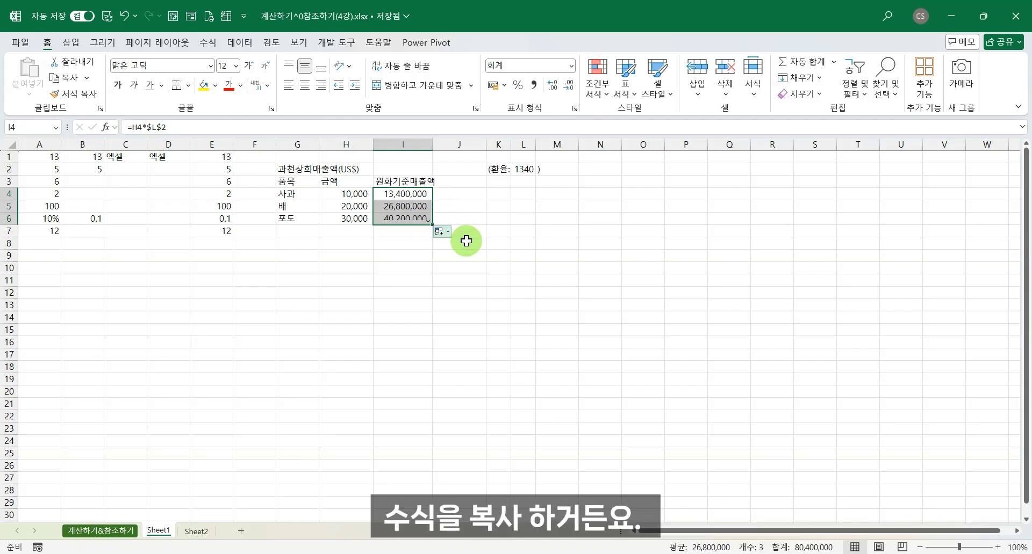
# Step: Examine the cells referenced by the won sales formula in I6 and the relative references in column E, without editing them
pyautogui.click(419, 219)
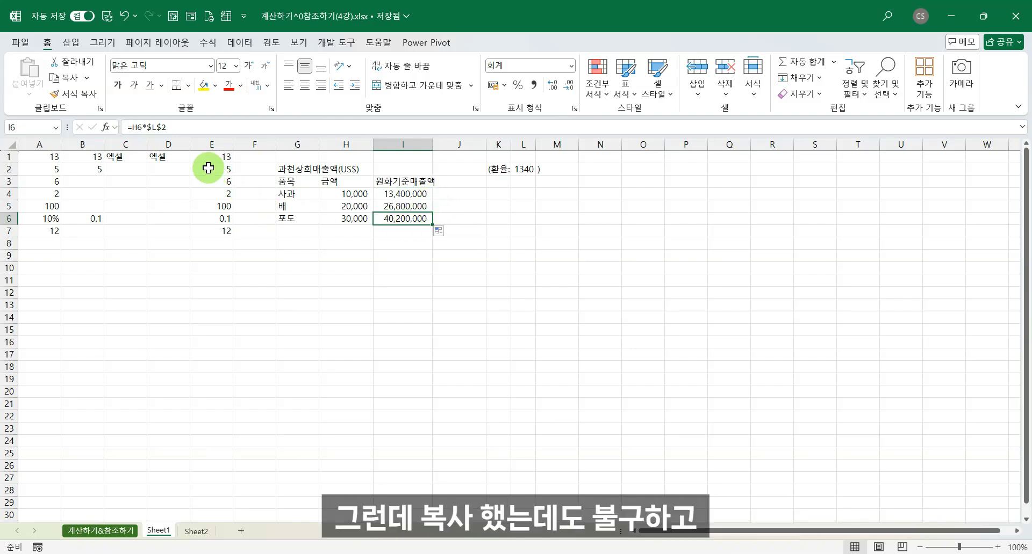
pyautogui.click(134, 127)
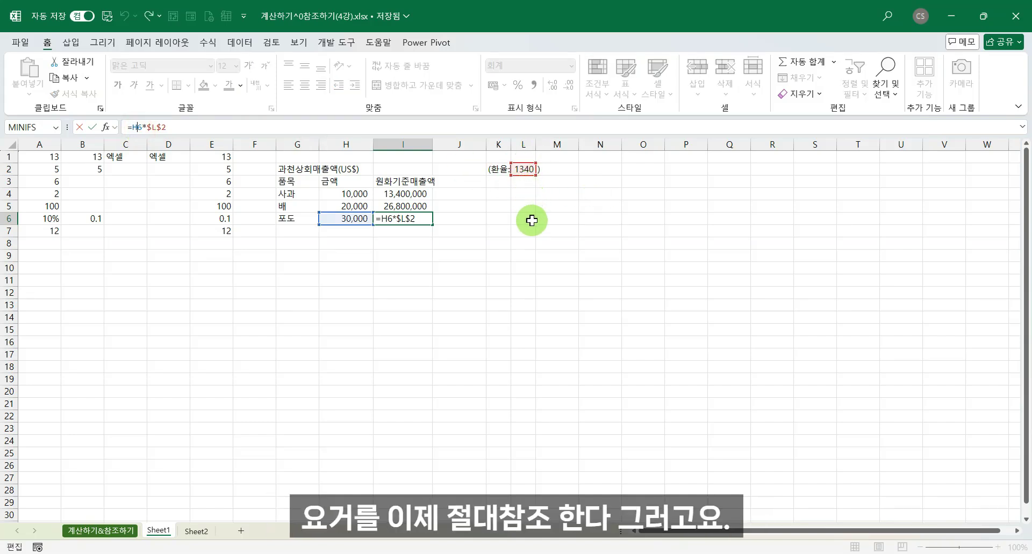
pyautogui.click(522, 243)
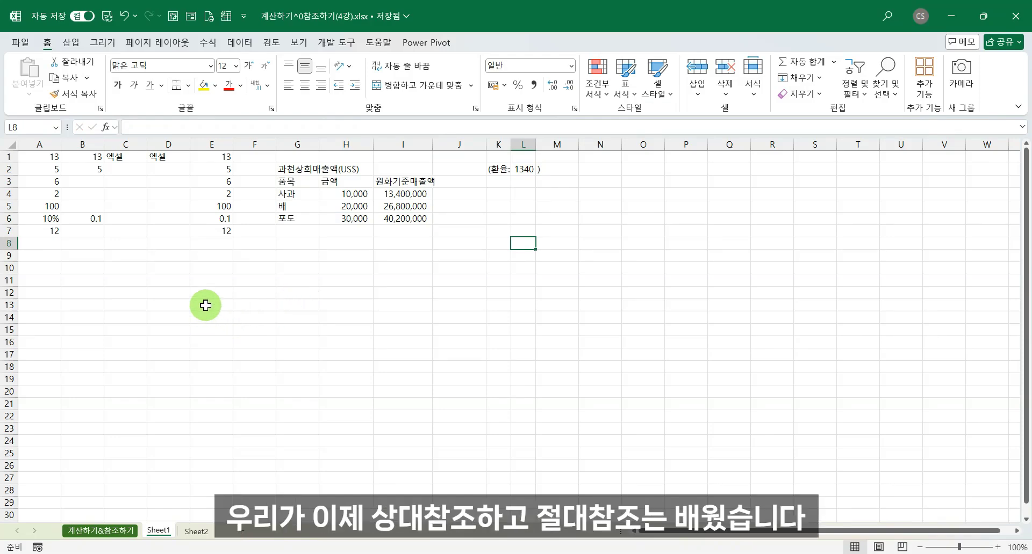
pyautogui.click(229, 179)
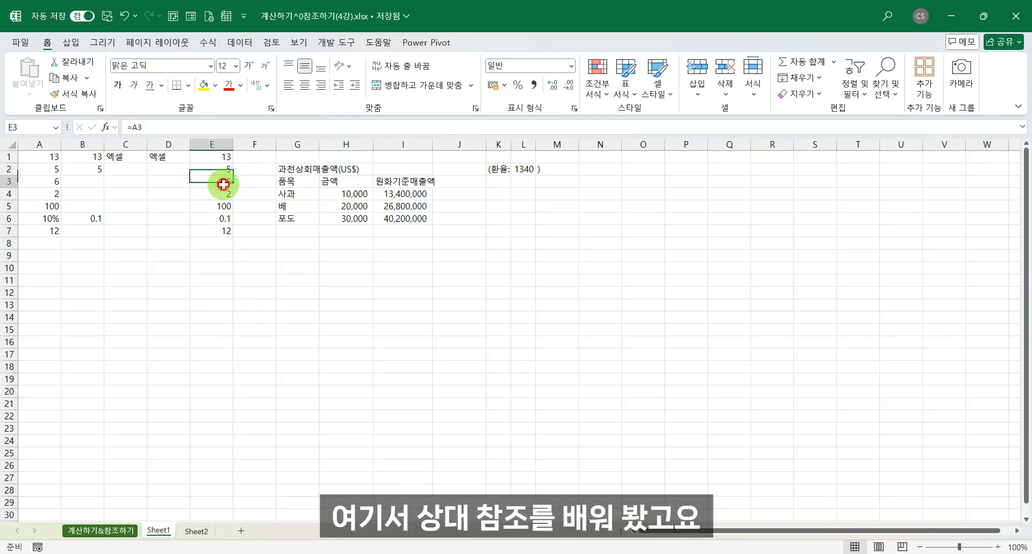
pyautogui.click(224, 161)
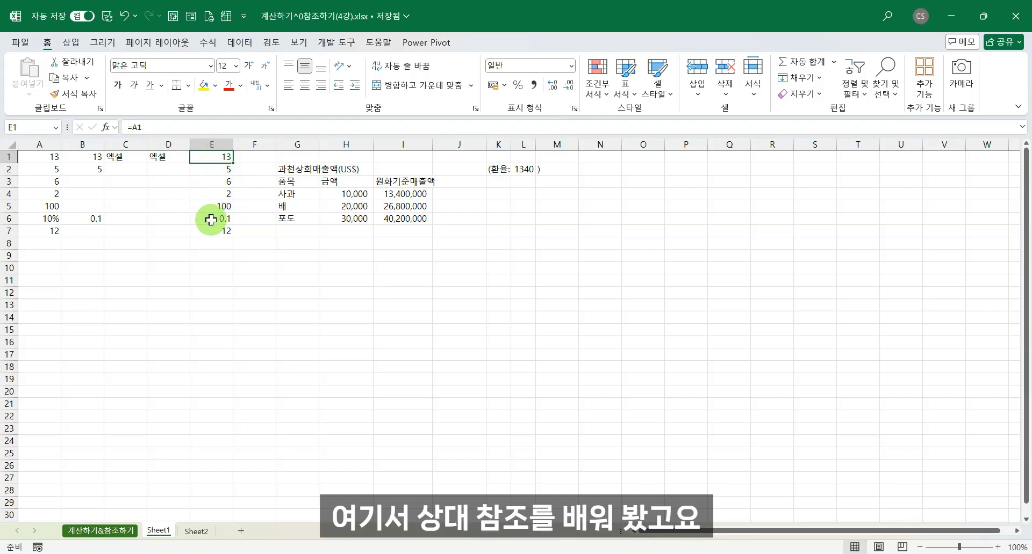
pyautogui.click(221, 234)
pyautogui.click(523, 169)
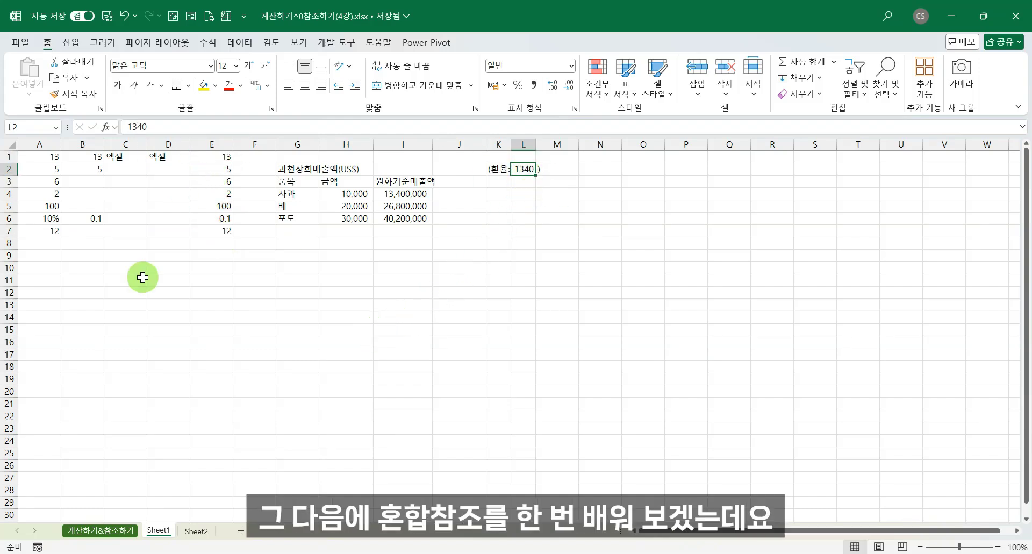
# Step: Enter the multiplication table title 구구단 in cell B9
pyautogui.click(128, 259)
pyautogui.click(84, 256)
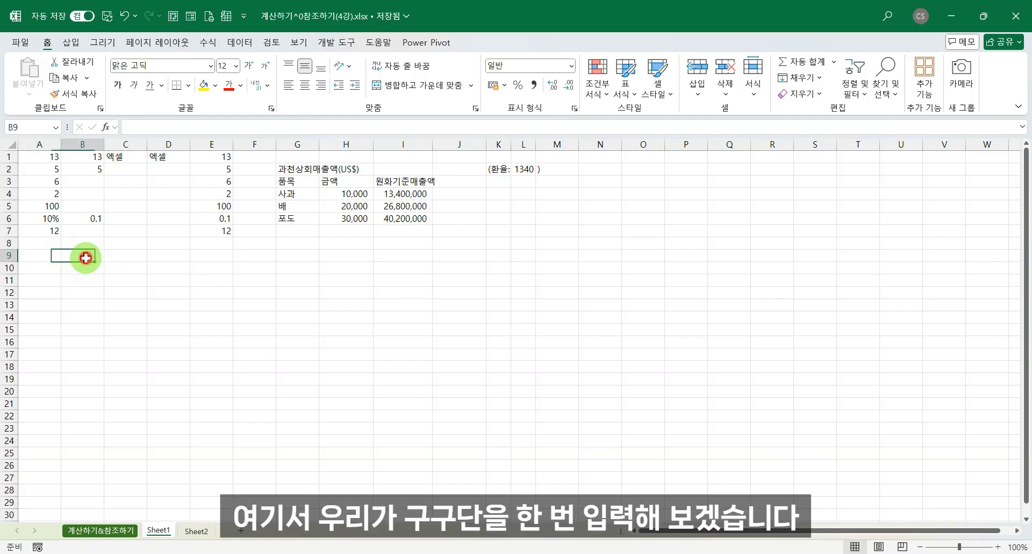
pyautogui.write('구')
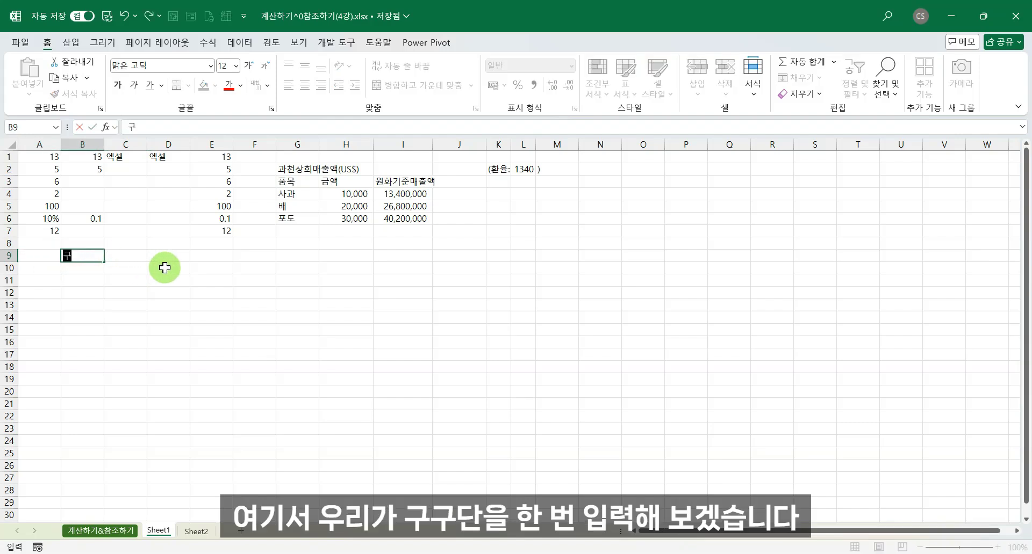
pyautogui.write('구단')
pyautogui.press('Return')
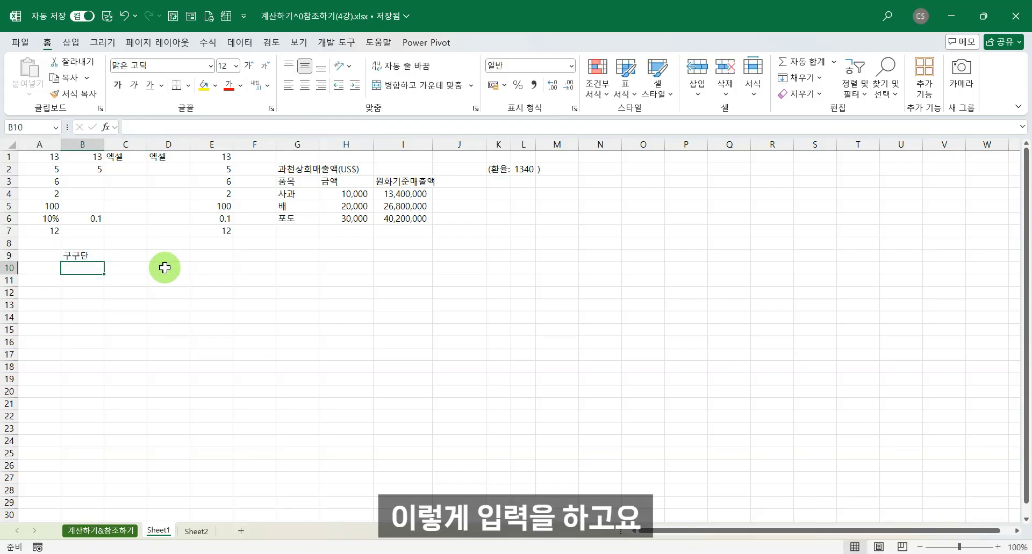
# Step: Fill the table headers with the series 1 to 9 across C9:K9 and down B10:B18
pyautogui.click(115, 256)
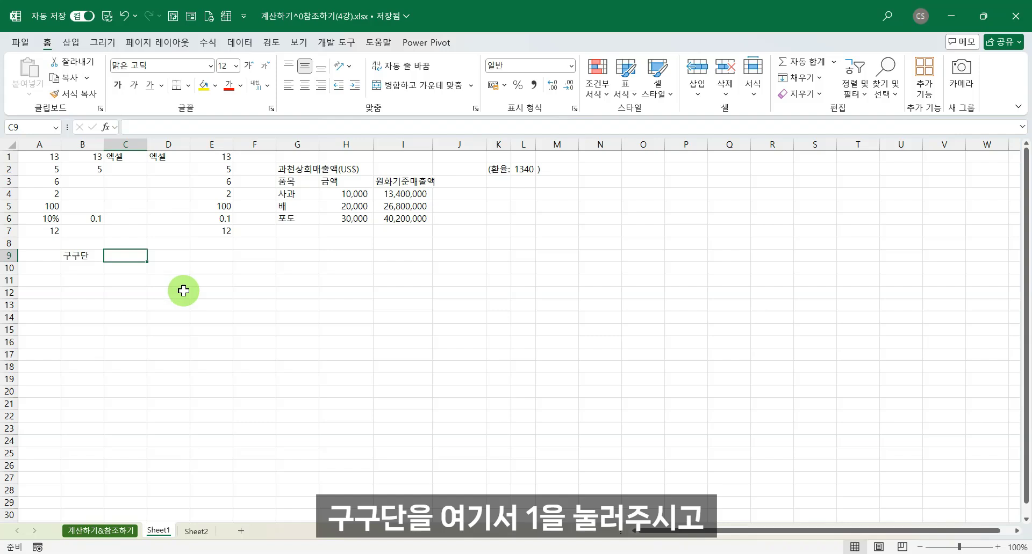
pyautogui.write('1')
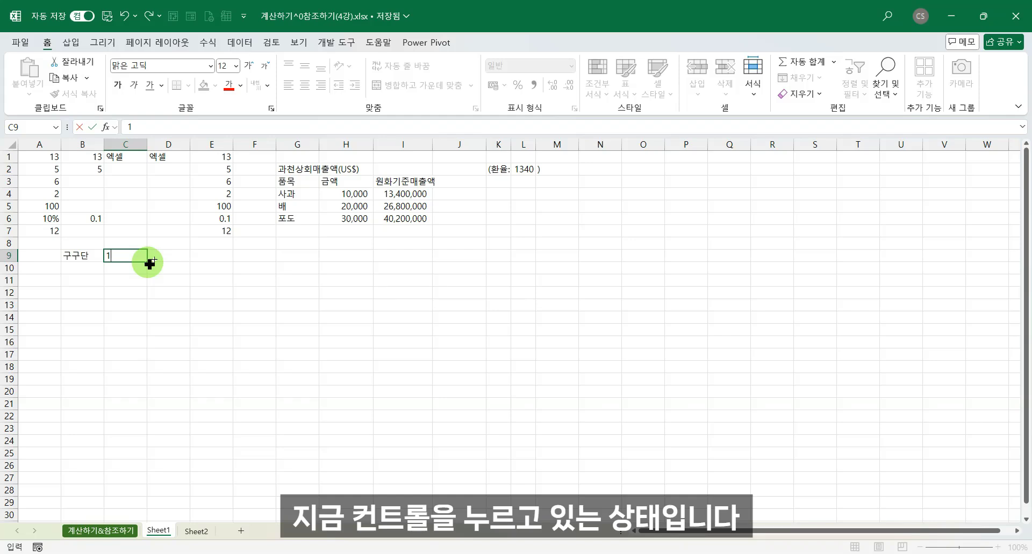
pyautogui.moveTo(149, 263); pyautogui.dragTo(508, 262)
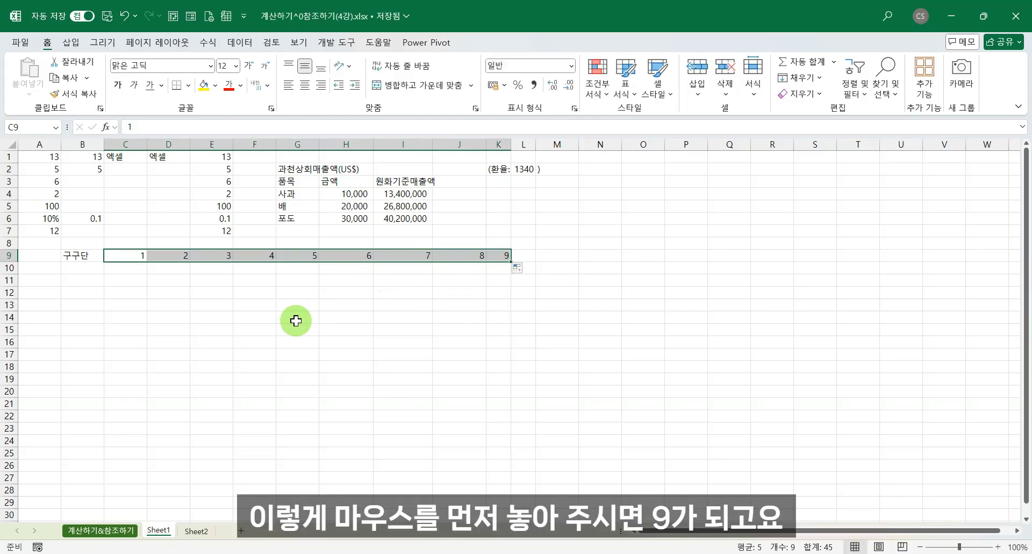
pyautogui.click(93, 265)
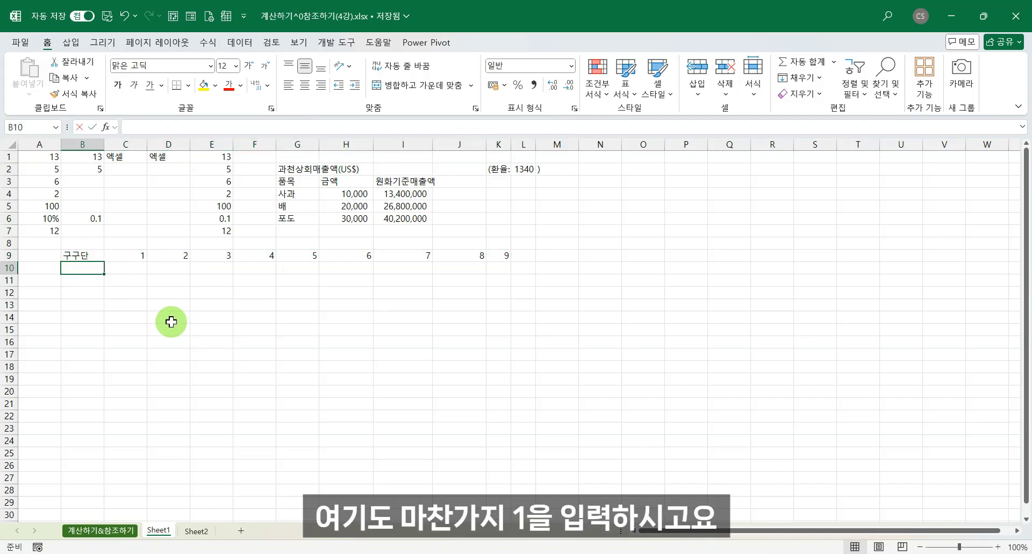
pyautogui.write('1')
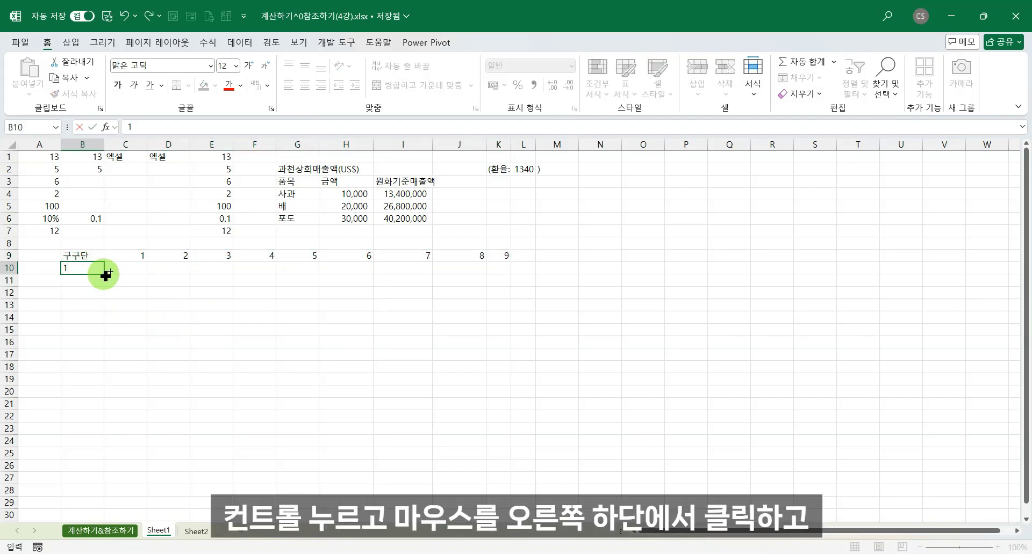
pyautogui.moveTo(105, 276); pyautogui.dragTo(126, 372)
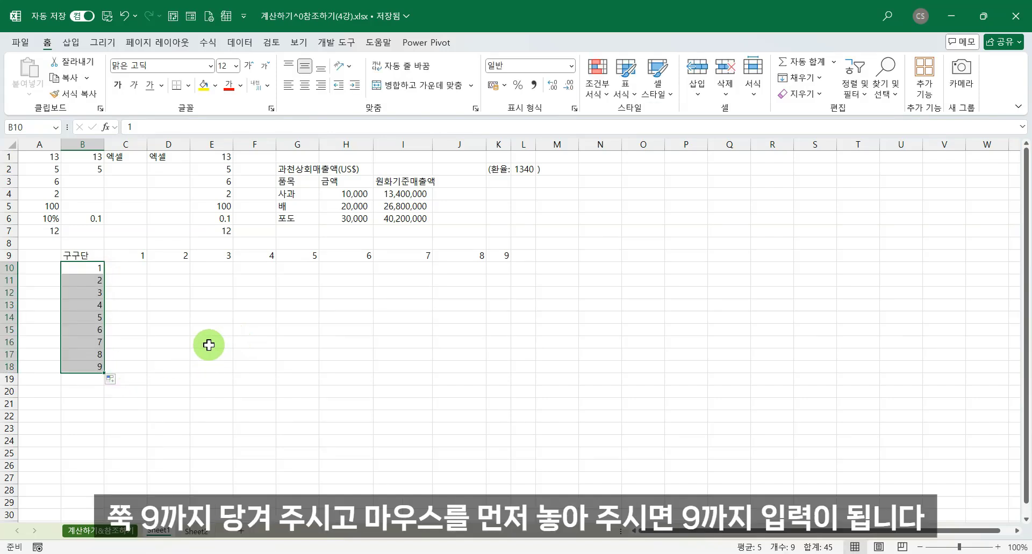
# Step: Enter the formula =B10*C9 in cell C10 and fill it down to C18
pyautogui.click(123, 268)
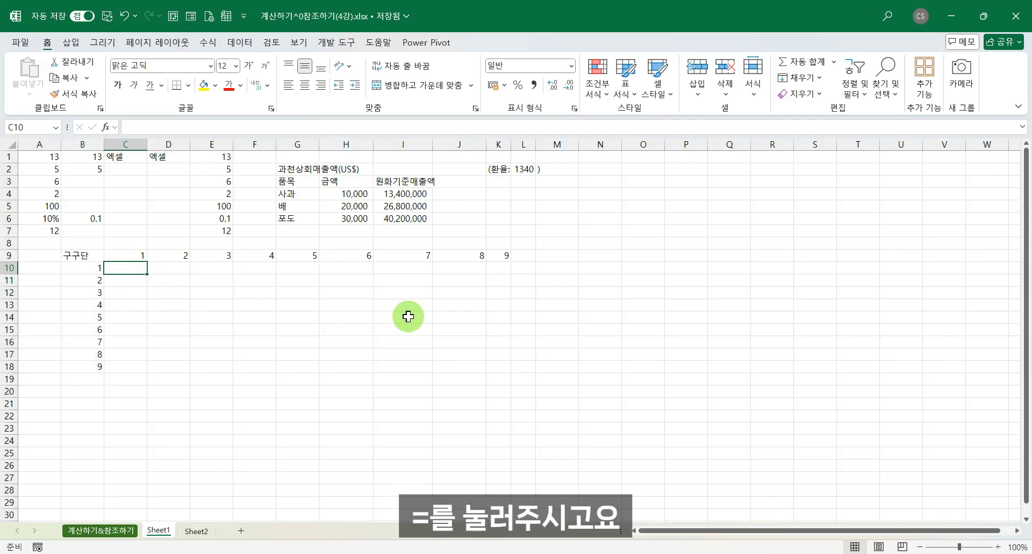
pyautogui.write('=')
pyautogui.click(70, 268)
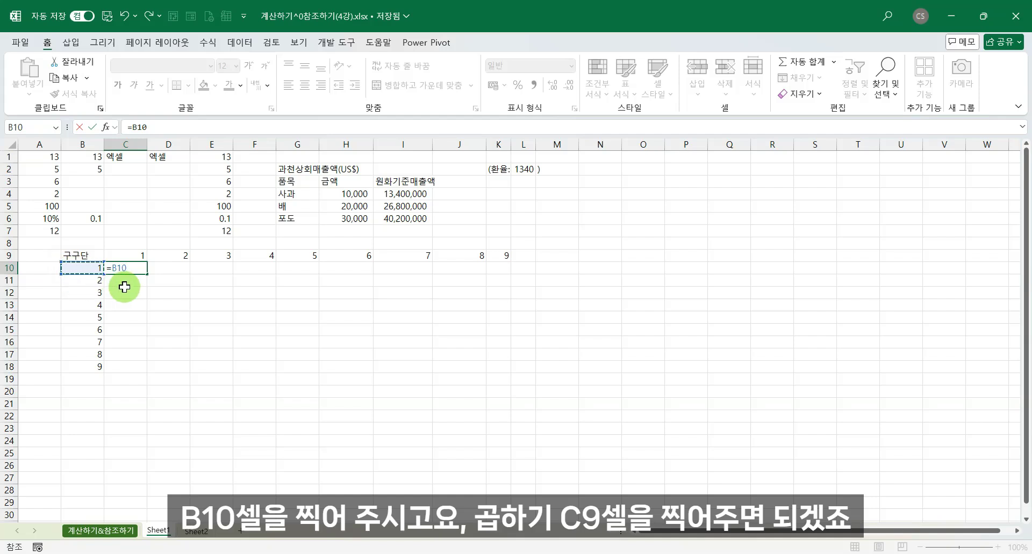
pyautogui.write('*')
pyautogui.click(131, 256)
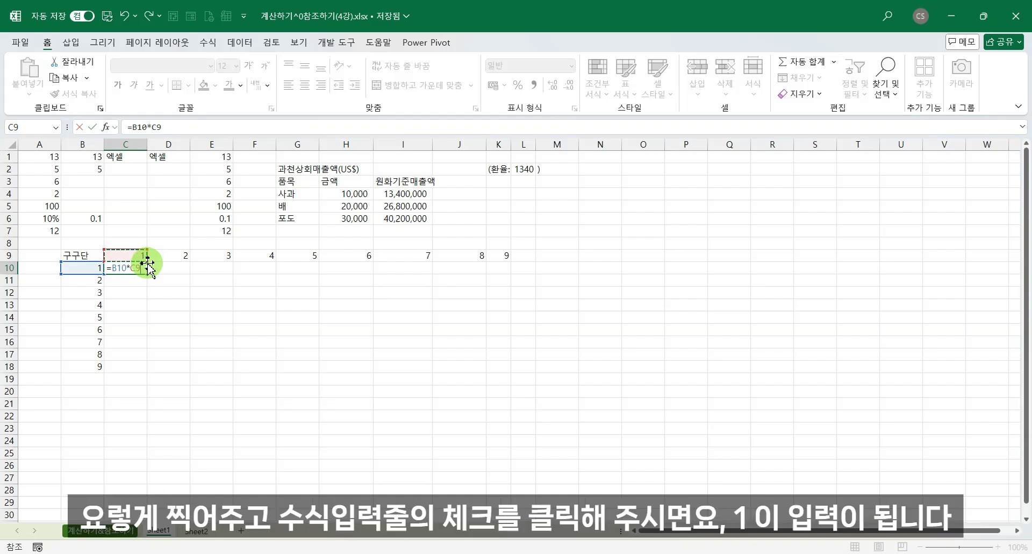
pyautogui.click(93, 127)
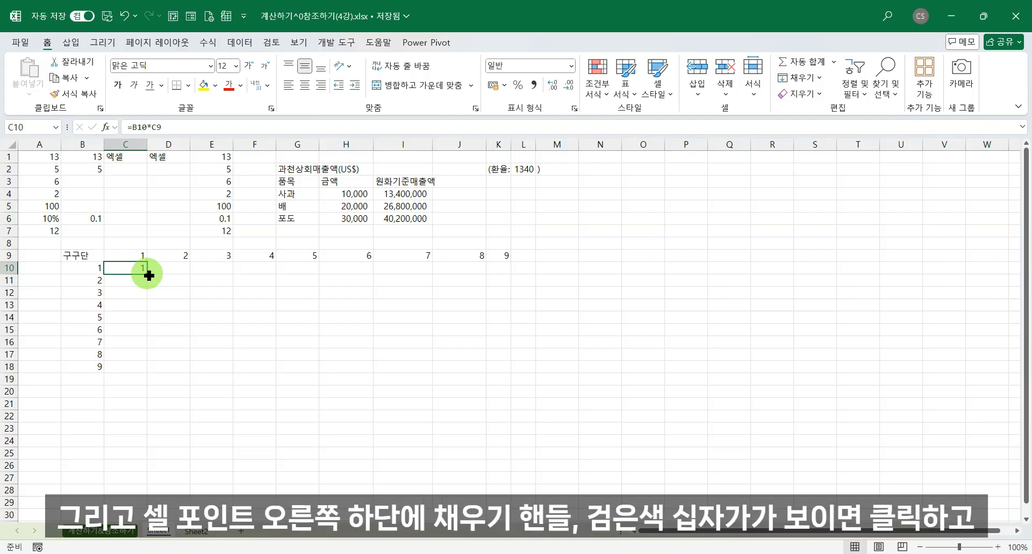
pyautogui.moveTo(149, 275); pyautogui.dragTo(150, 375)
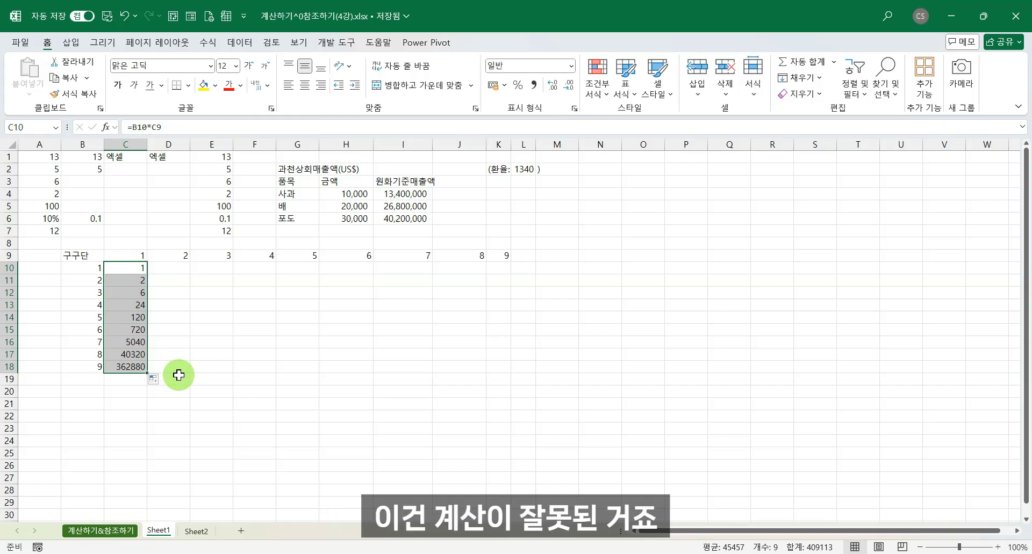
# Step: Examine which cells the multiplication formulas in C10, C11 and C12 refer to, leaving them unedited
pyautogui.click(129, 268)
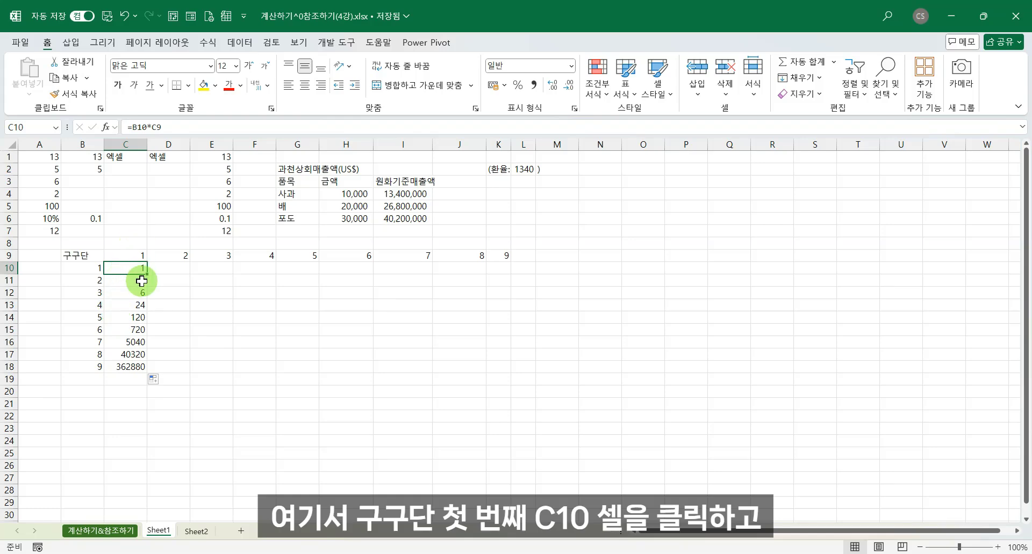
pyautogui.press('F2')
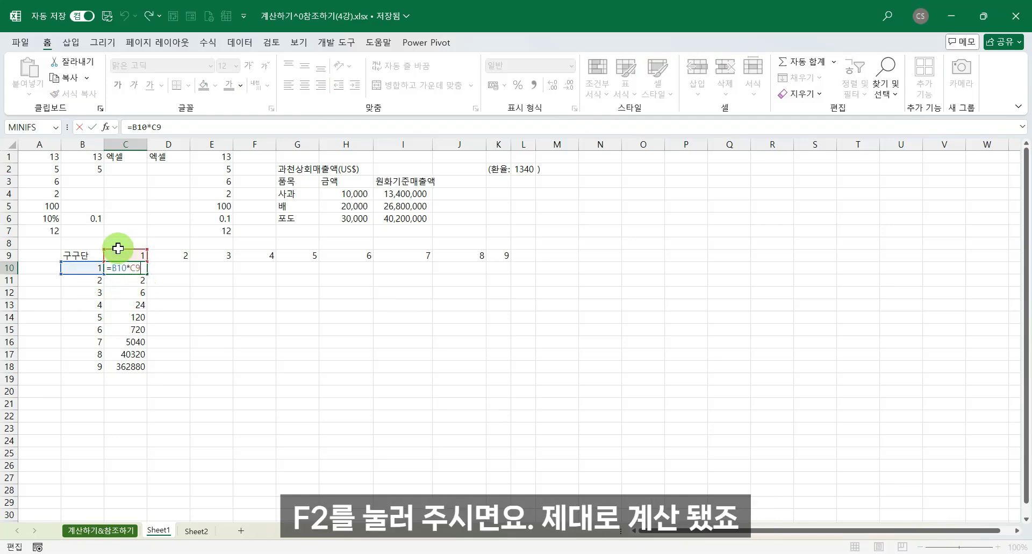
pyautogui.press('Escape')
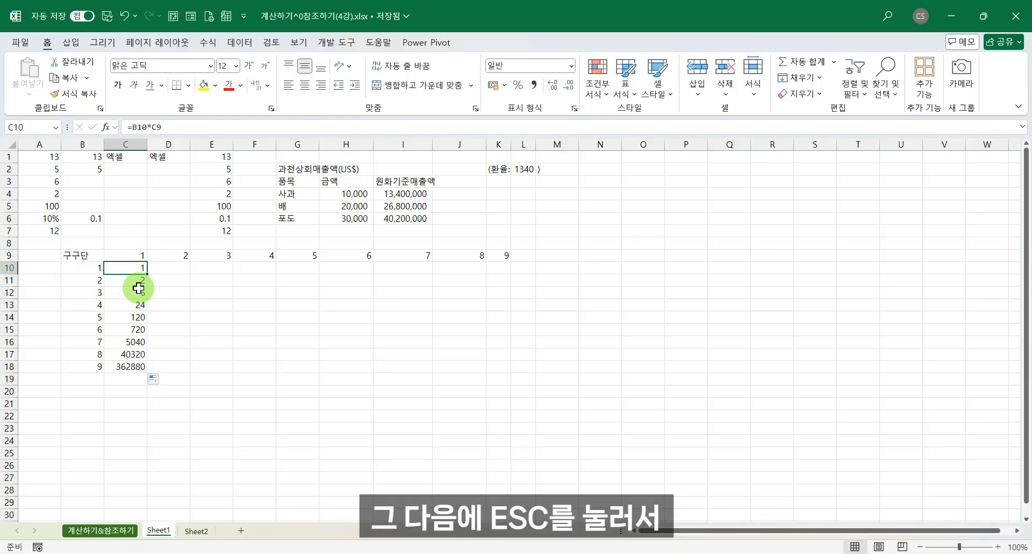
pyautogui.click(140, 279)
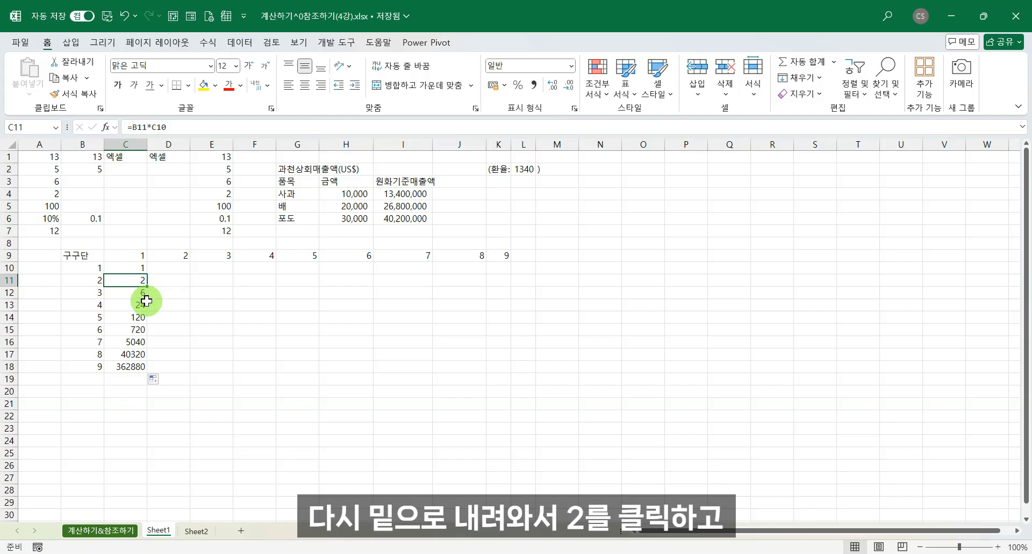
pyautogui.click(139, 129)
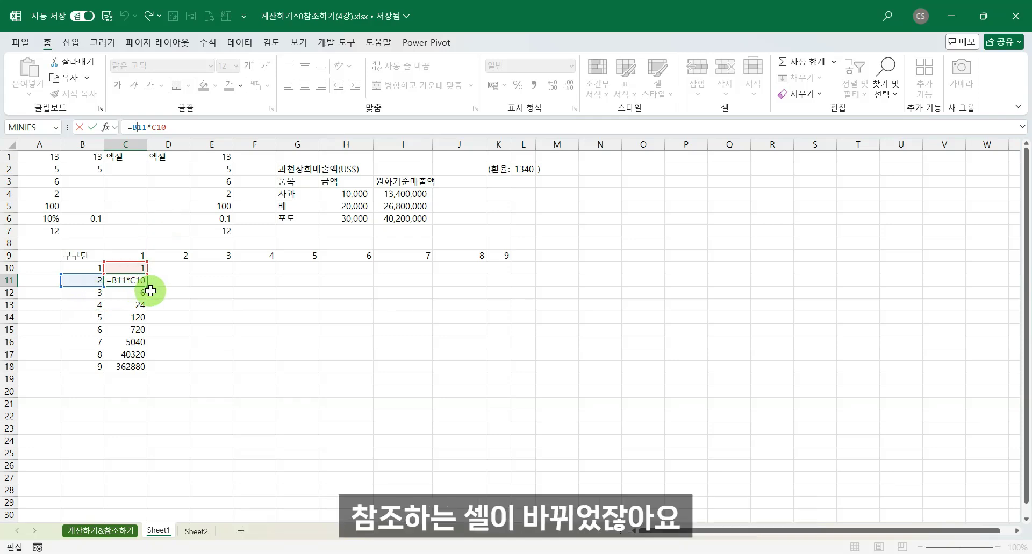
pyautogui.click(137, 257)
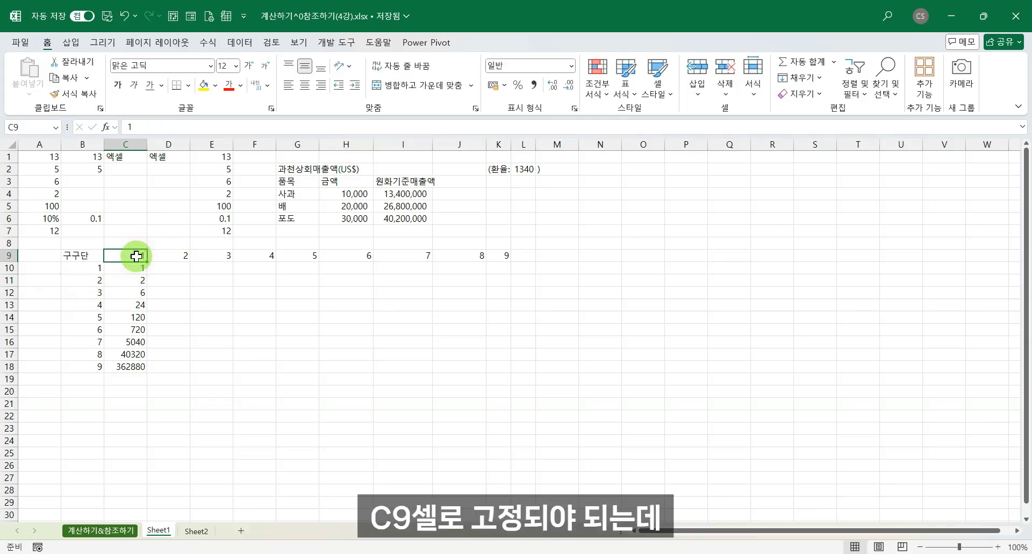
pyautogui.click(128, 292)
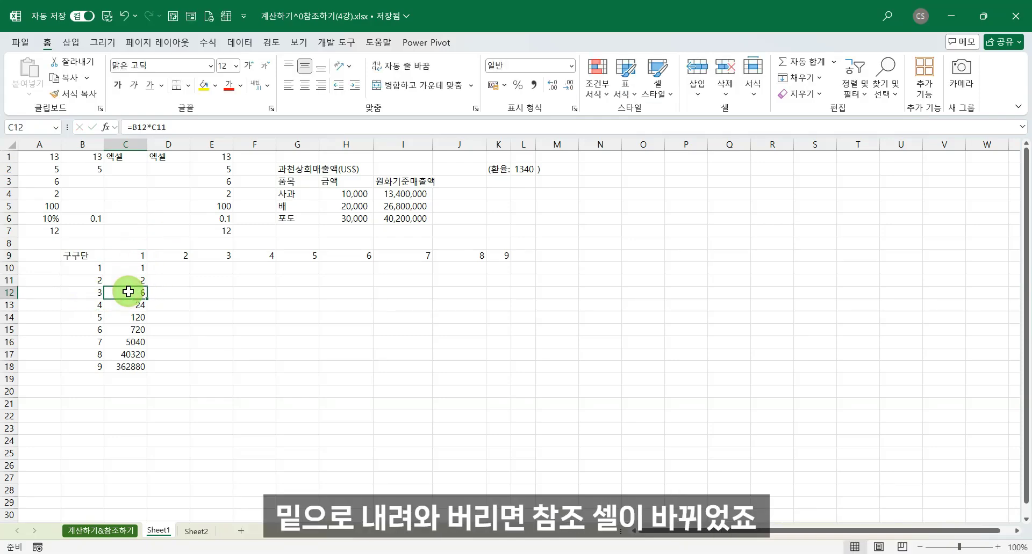
pyautogui.doubleClick(128, 293)
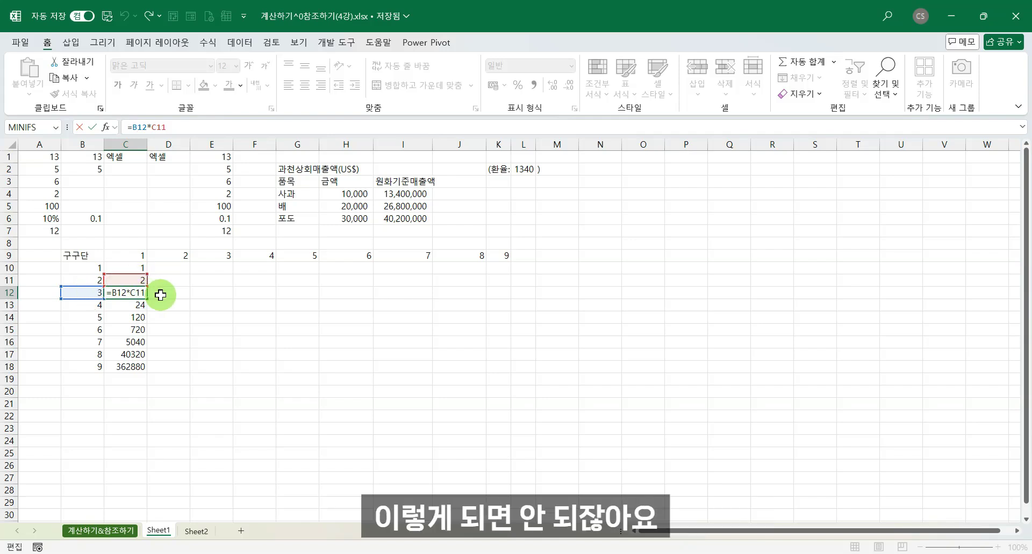
# Step: Compare the cell references in the C13 and C10 formulas with the header cells such as B12 and C9, without editing
pyautogui.press('Escape')
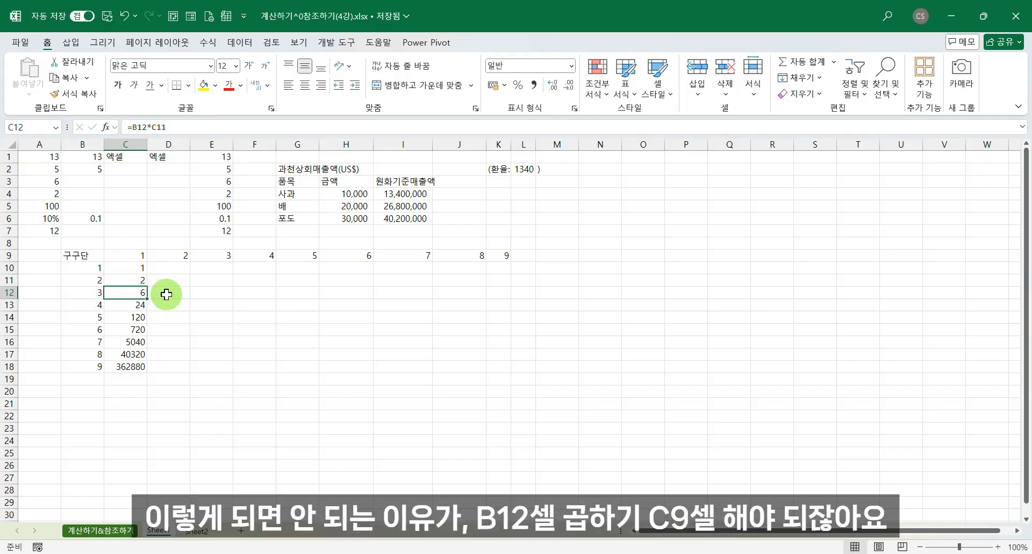
pyautogui.click(99, 291)
pyautogui.click(137, 256)
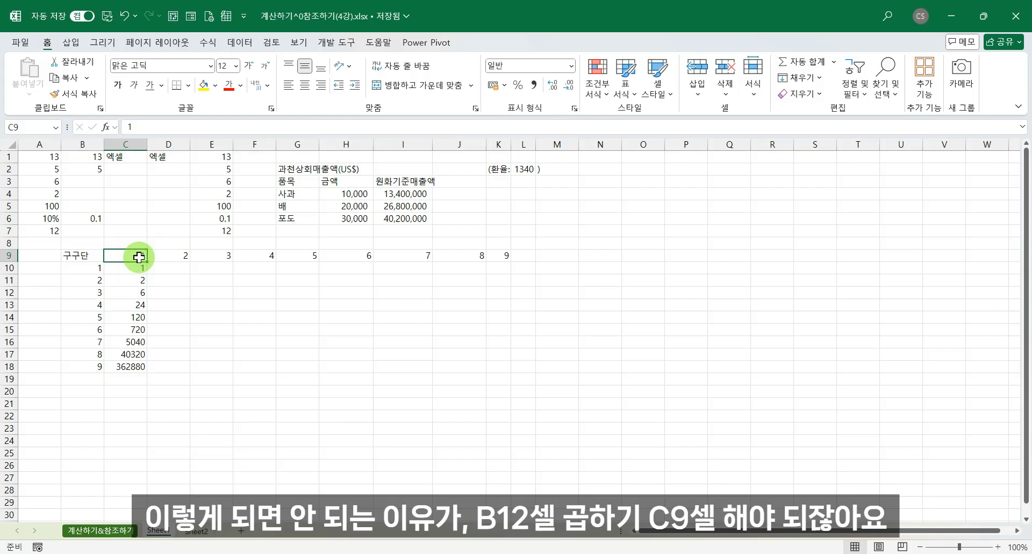
pyautogui.click(133, 307)
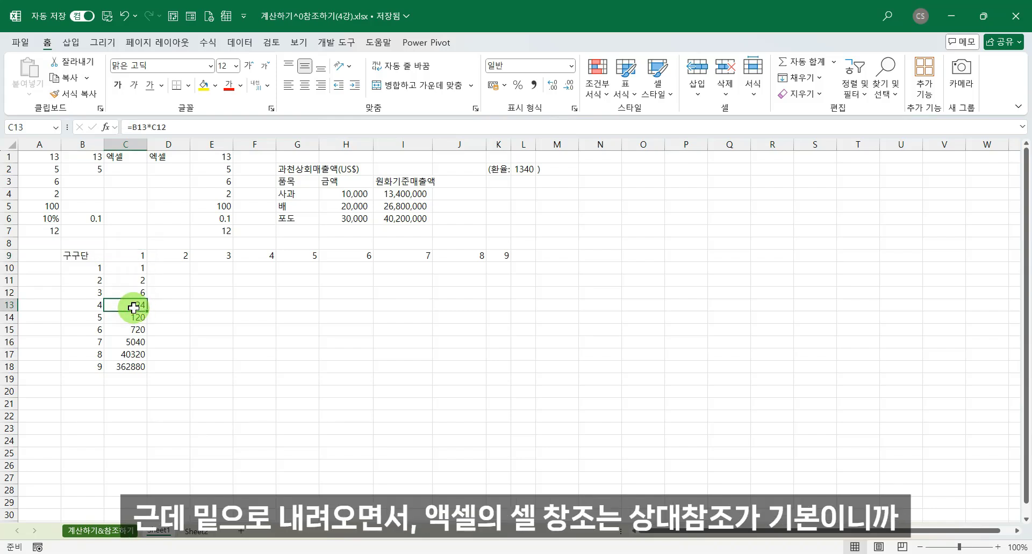
pyautogui.click(134, 127)
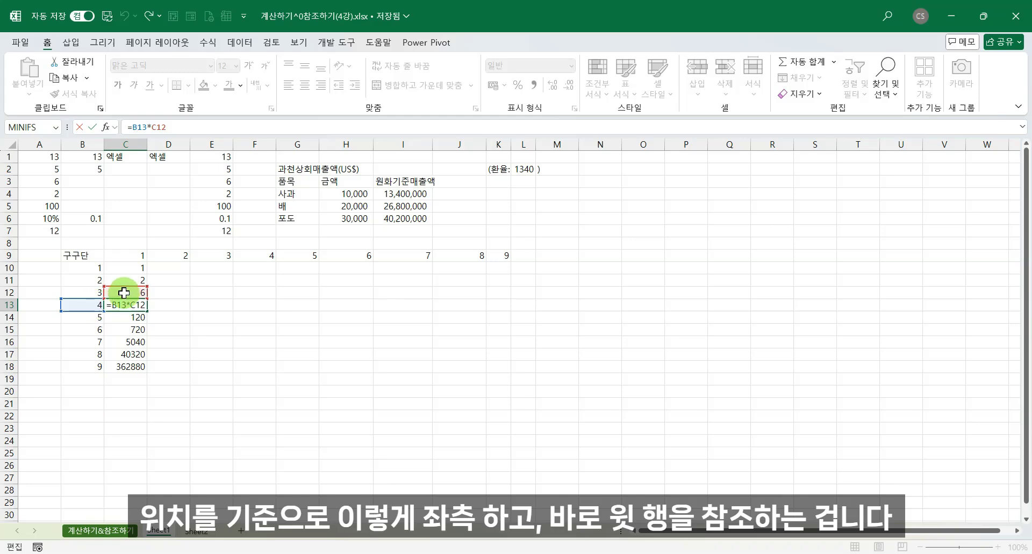
pyautogui.press('Escape')
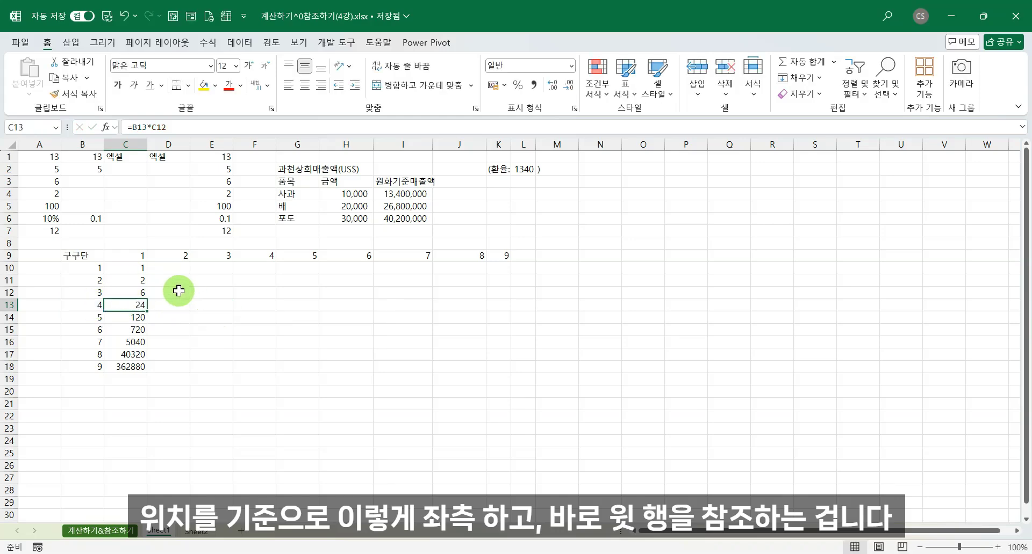
pyautogui.click(128, 268)
pyautogui.click(138, 127)
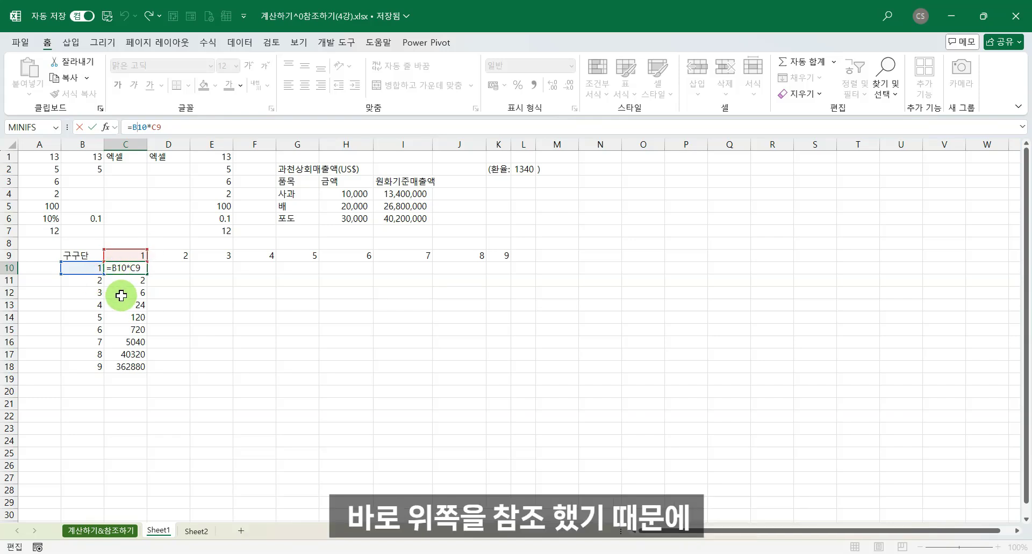
pyautogui.press('Escape')
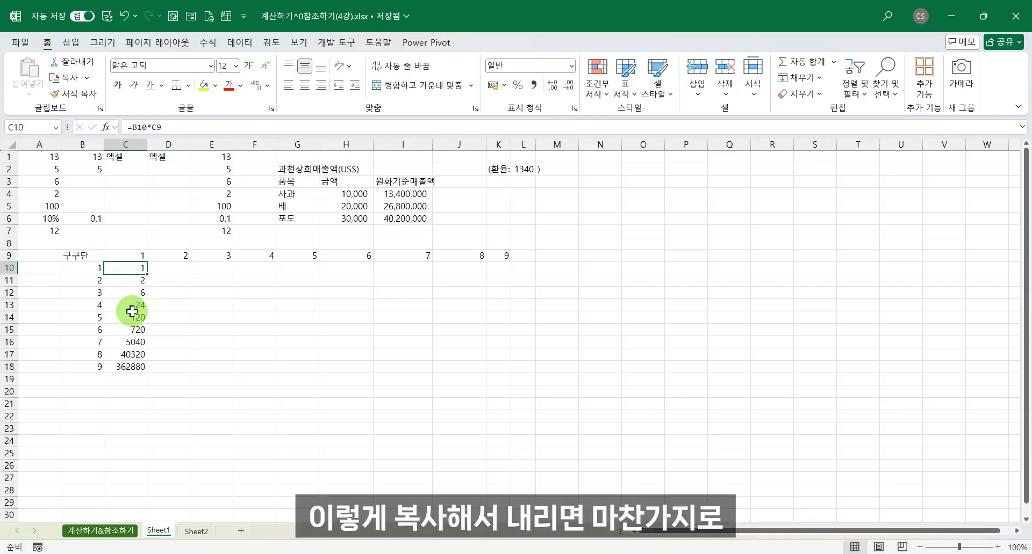
pyautogui.click(138, 306)
pyautogui.click(133, 128)
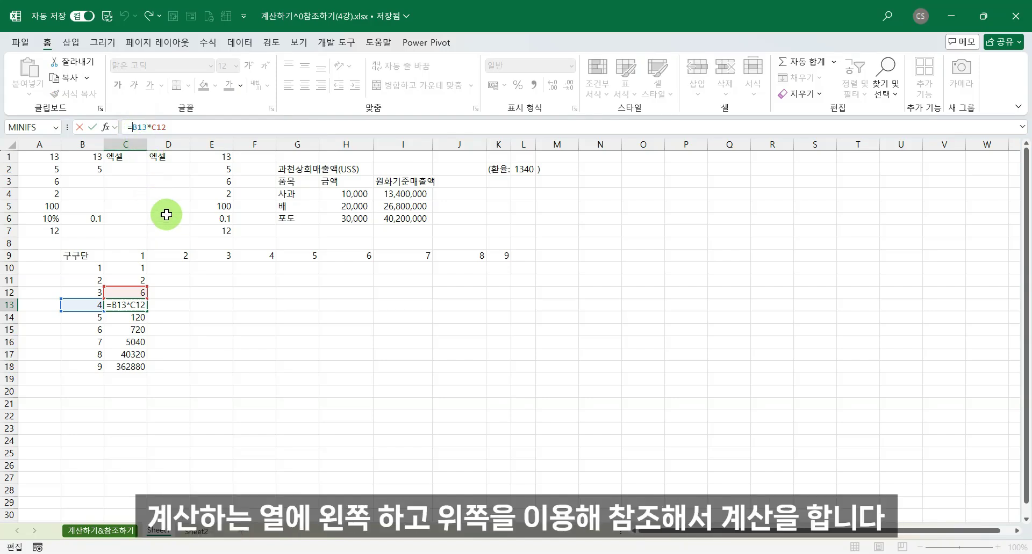
# Step: Fill the C10 formula across to F10 and examine which cells the F10 formula refers to
pyautogui.click(137, 268)
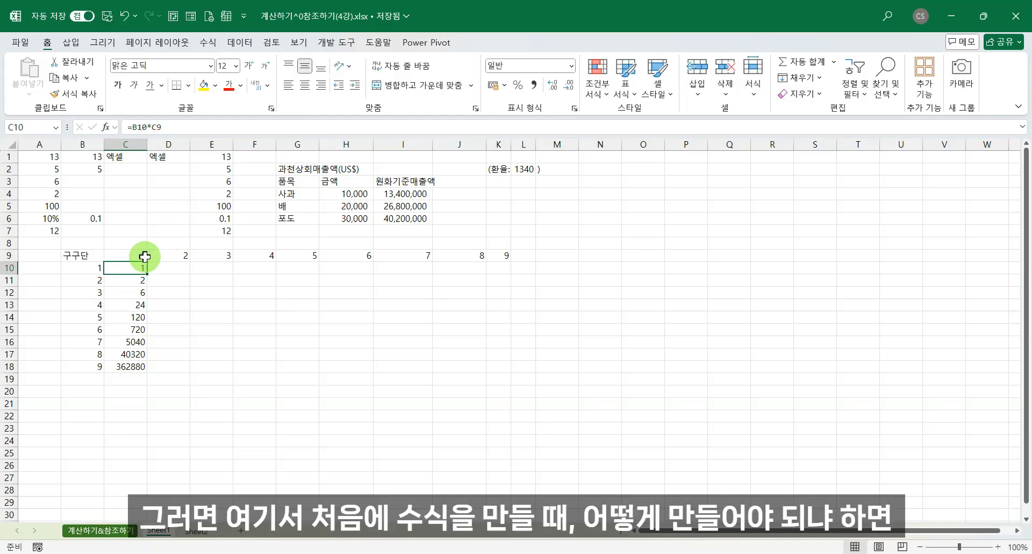
pyautogui.click(141, 128)
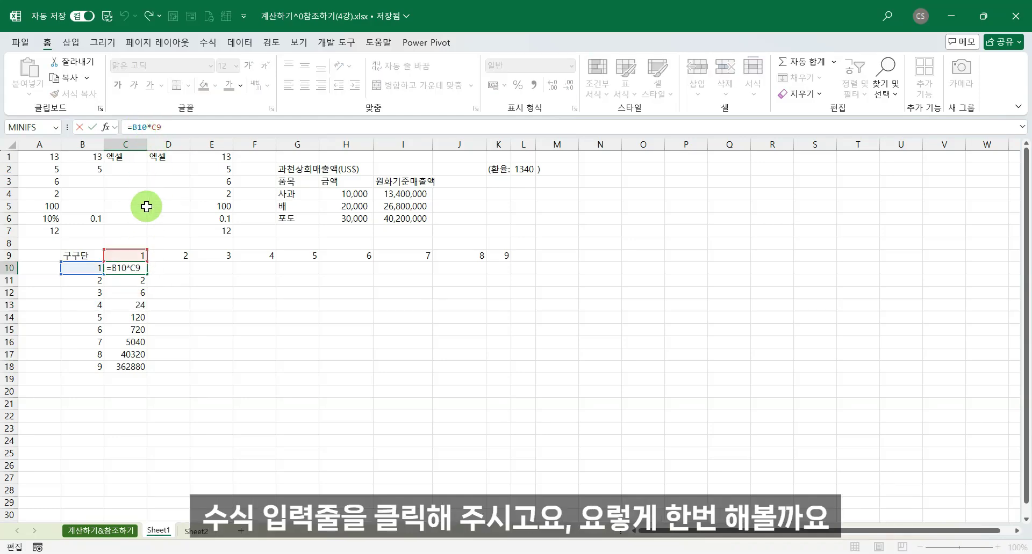
pyautogui.moveTo(147, 274); pyautogui.dragTo(274, 270)
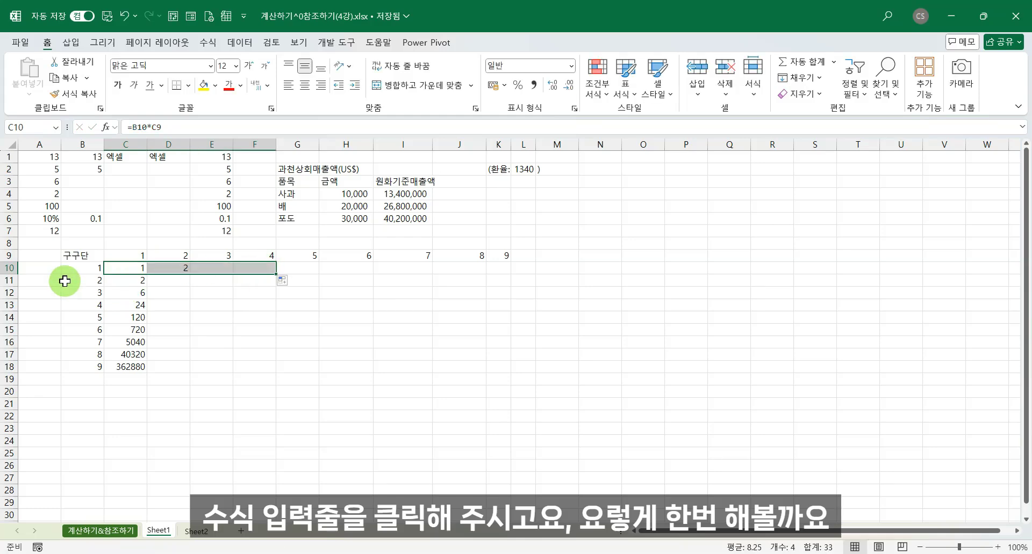
pyautogui.click(142, 269)
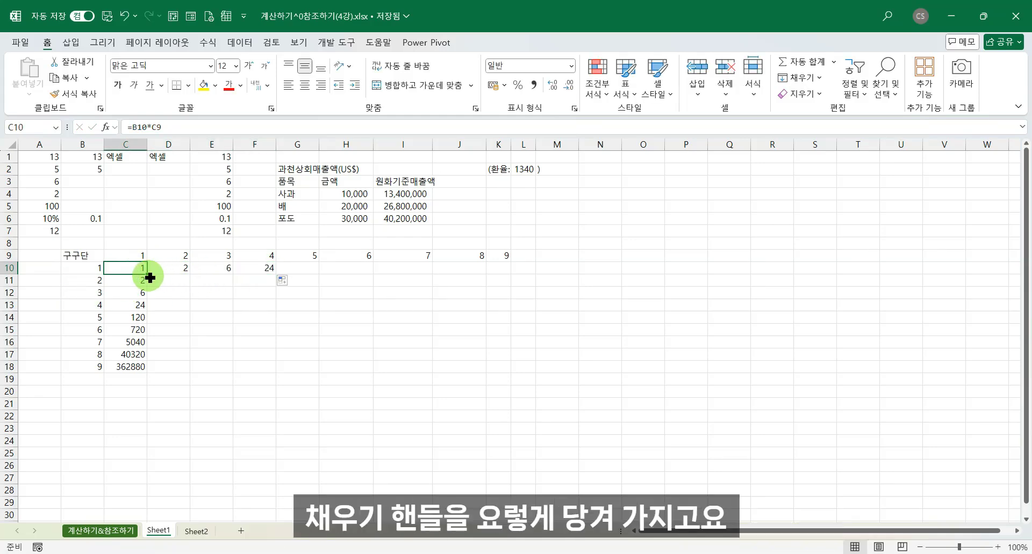
pyautogui.click(259, 269)
pyautogui.click(152, 126)
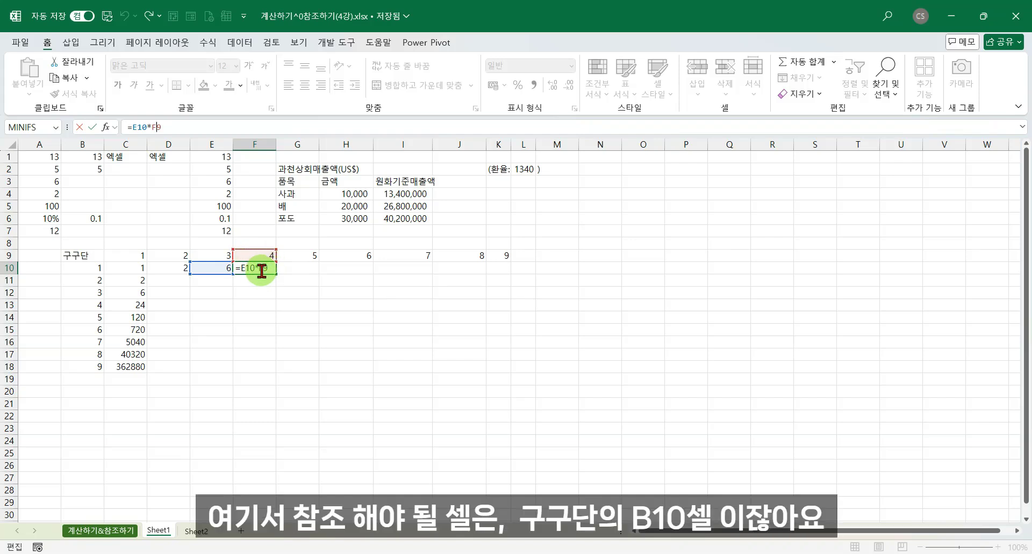
pyautogui.click(81, 271)
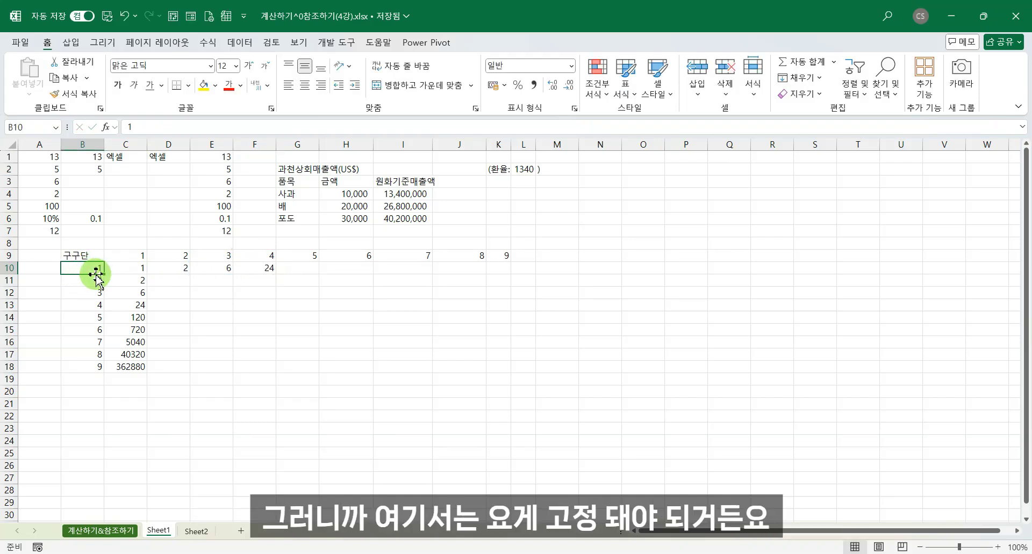
# Step: Clear the multiplication formulas from C10:F18
pyautogui.click(254, 268)
pyautogui.moveTo(155, 271); pyautogui.dragTo(263, 370)
pyautogui.press('Delete')
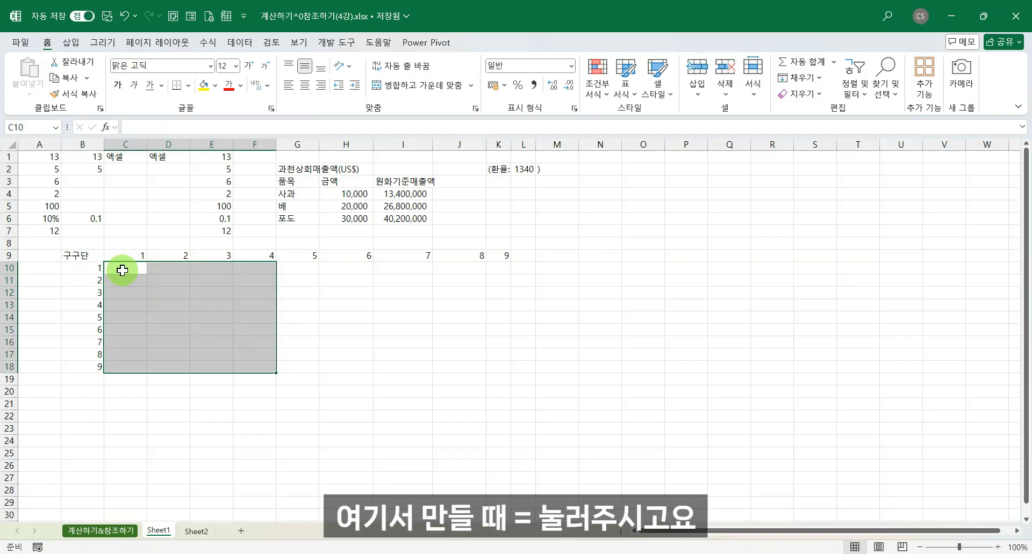
pyautogui.click(128, 271)
pyautogui.write('=')
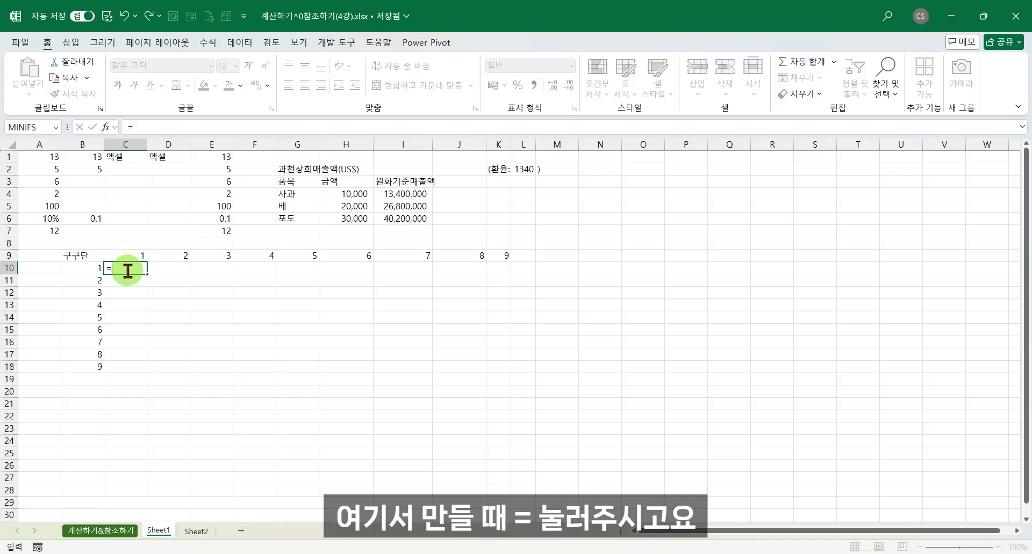
pyautogui.click(88, 269)
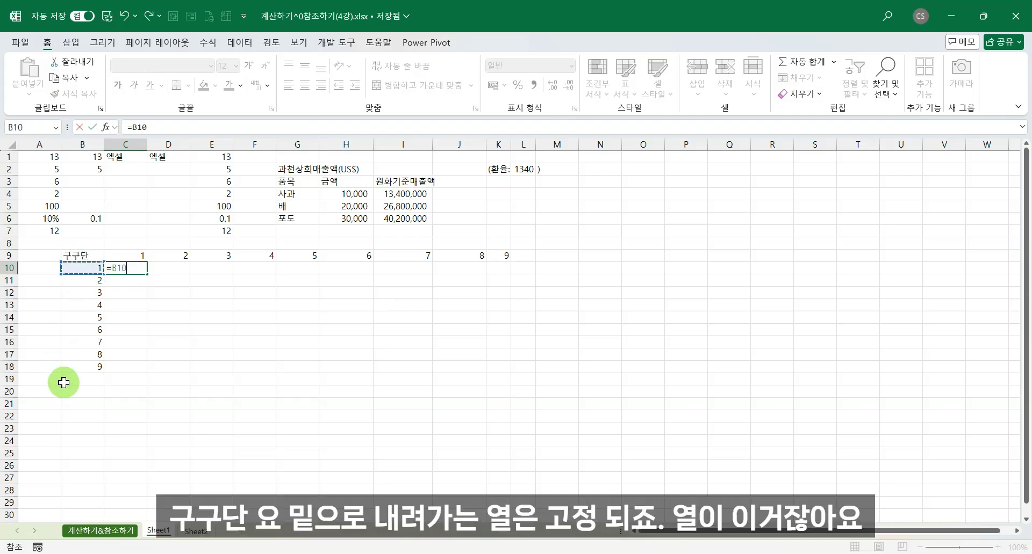
pyautogui.click(84, 143)
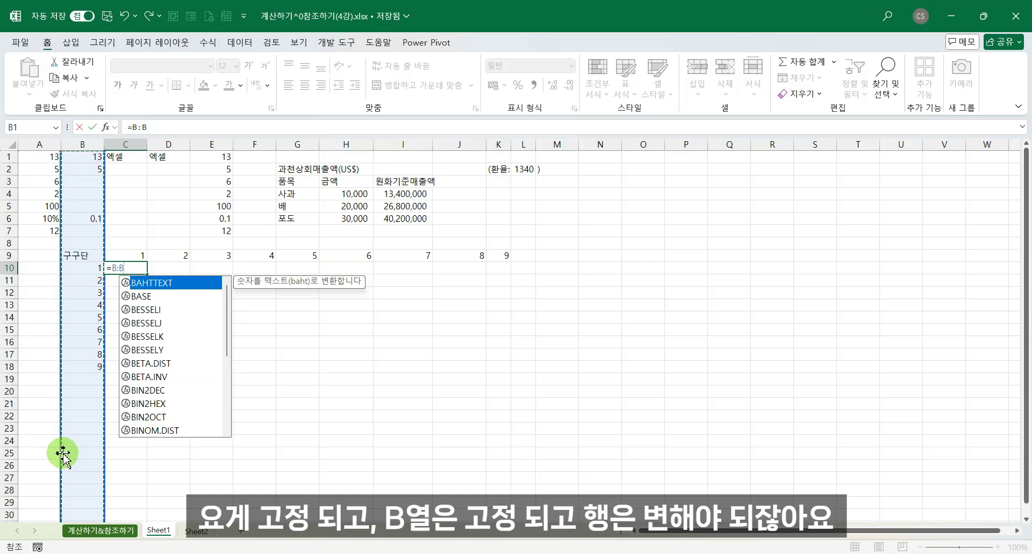
pyautogui.press('Escape')
pyautogui.press('Escape')
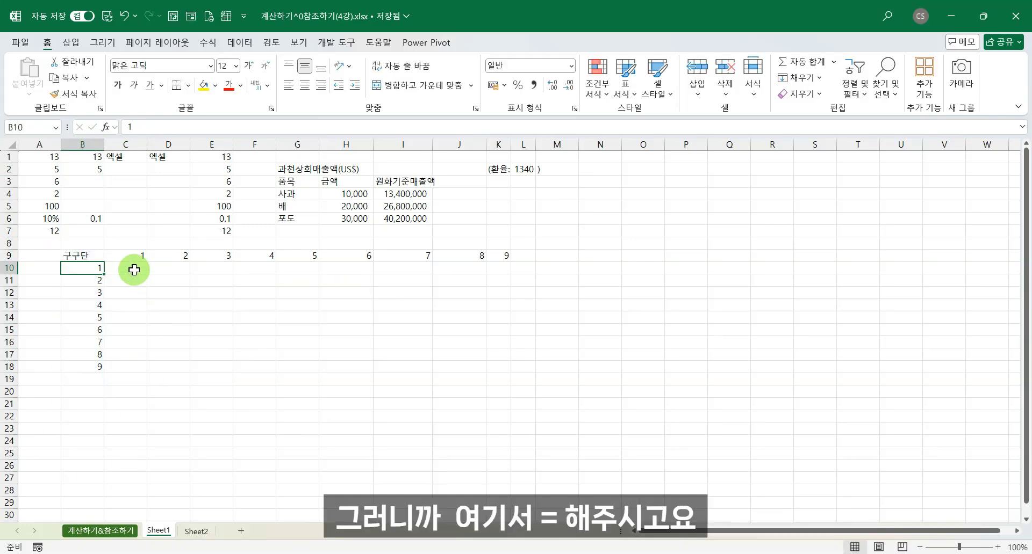
# Step: Enter the mixed-reference formula =$B10*C$9 in cell C10 and fill it across and down the table to K18
pyautogui.write('=')
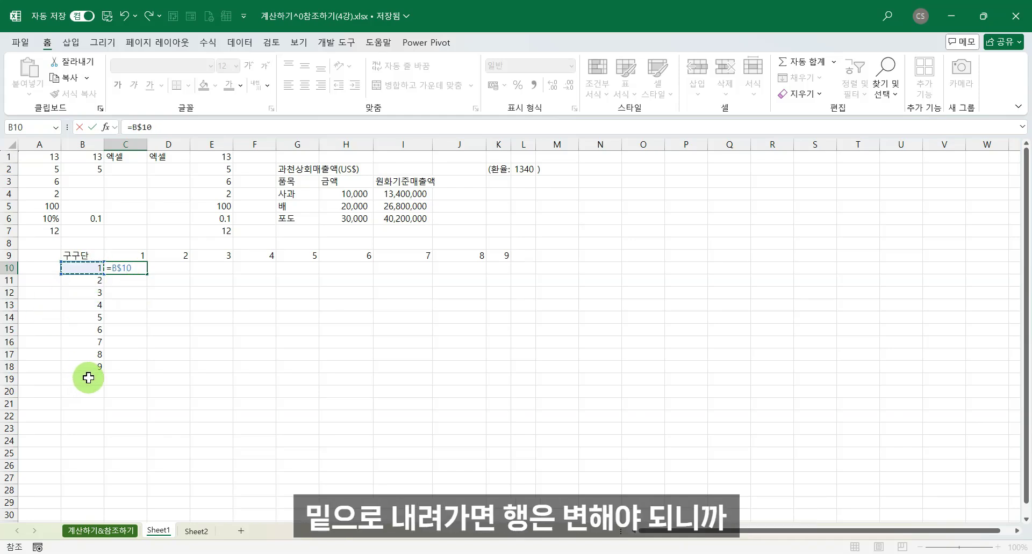
pyautogui.press('F4')
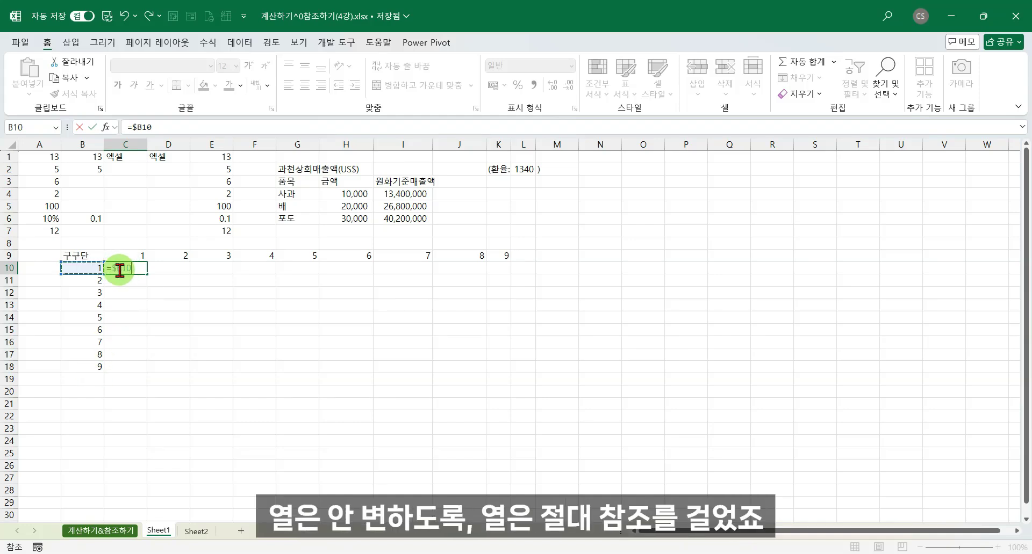
pyautogui.click(166, 128)
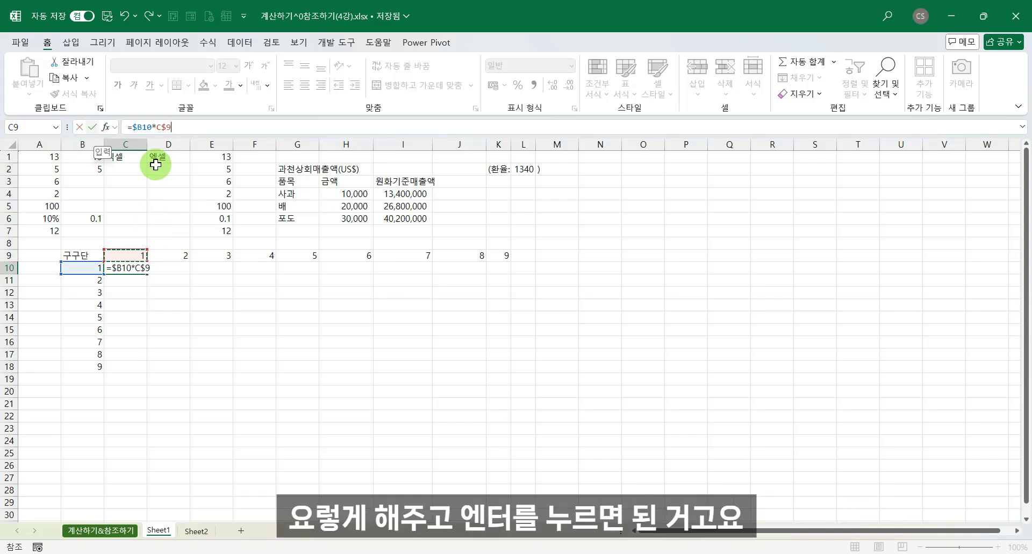
pyautogui.press('Return')
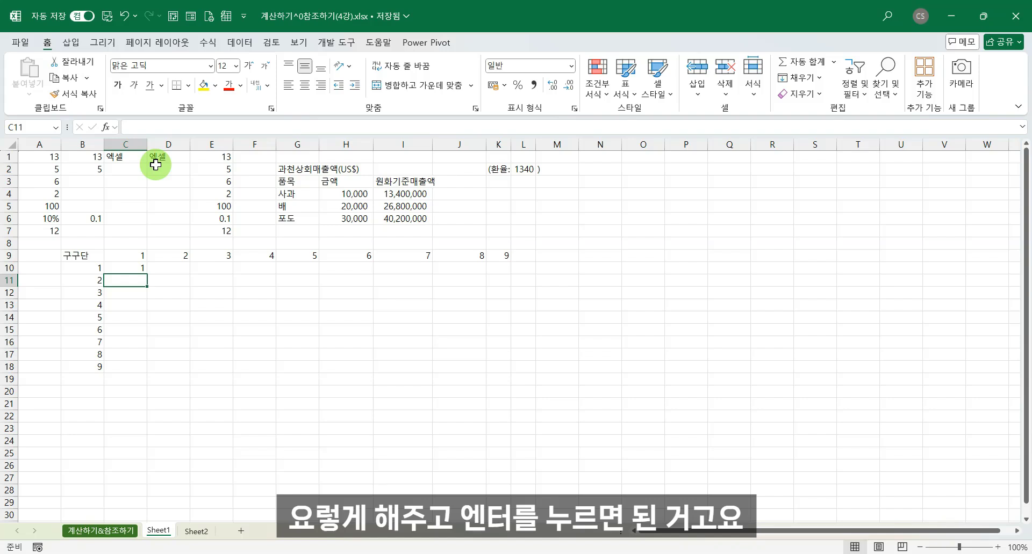
pyautogui.click(144, 271)
pyautogui.moveTo(149, 276); pyautogui.dragTo(503, 369)
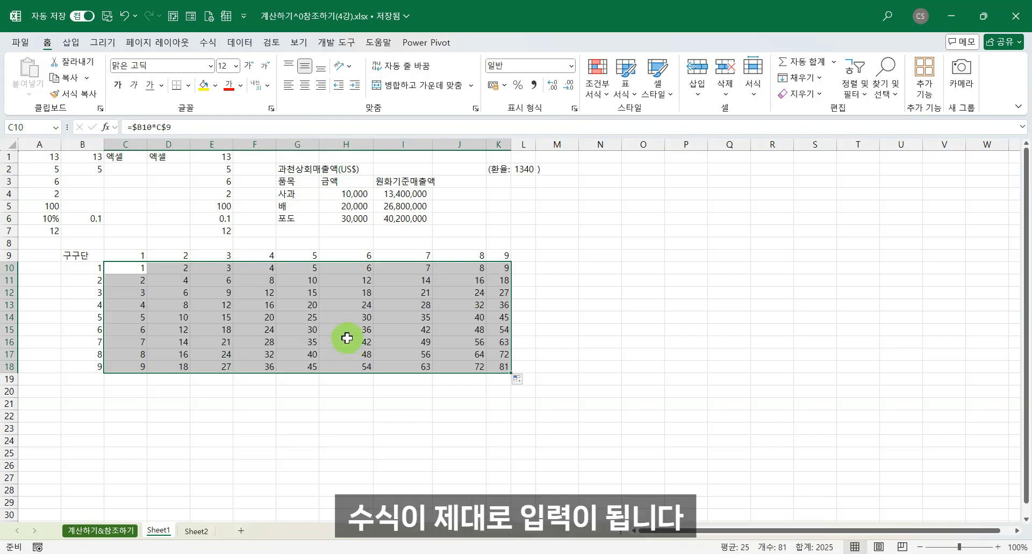
# Step: Examine the mixed references in the multiplication formulas in H15, K18 and C10, leaving them unedited
pyautogui.click(346, 330)
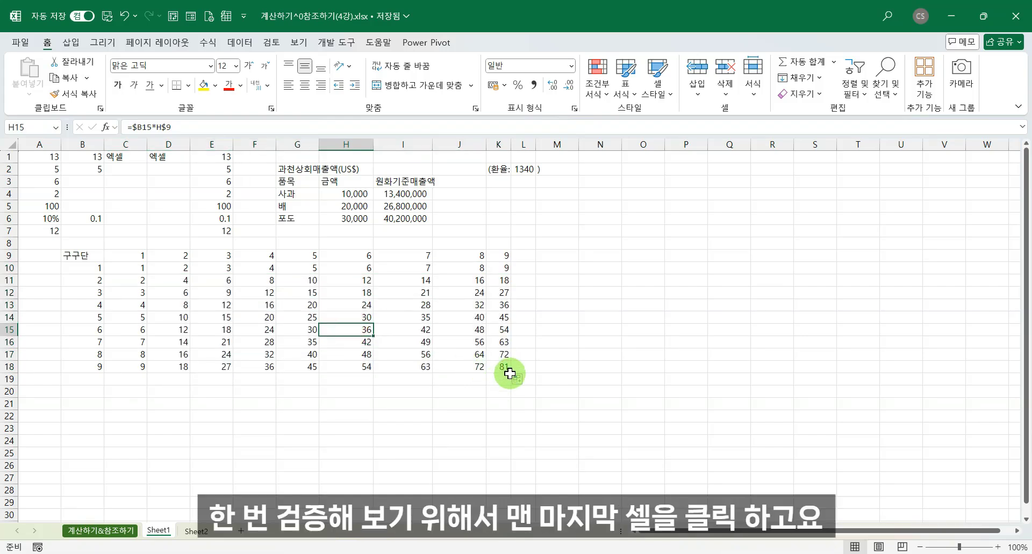
pyautogui.click(505, 368)
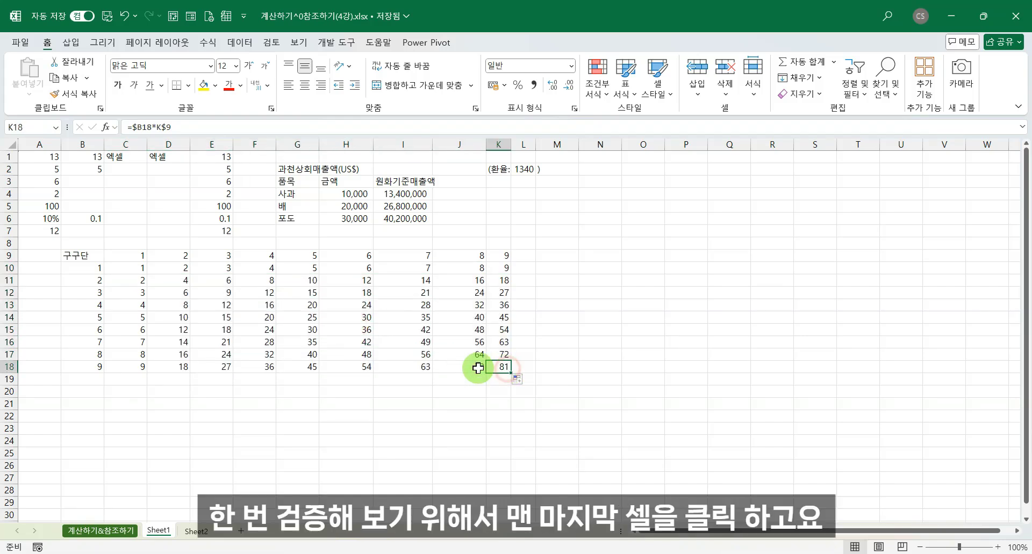
pyautogui.click(145, 127)
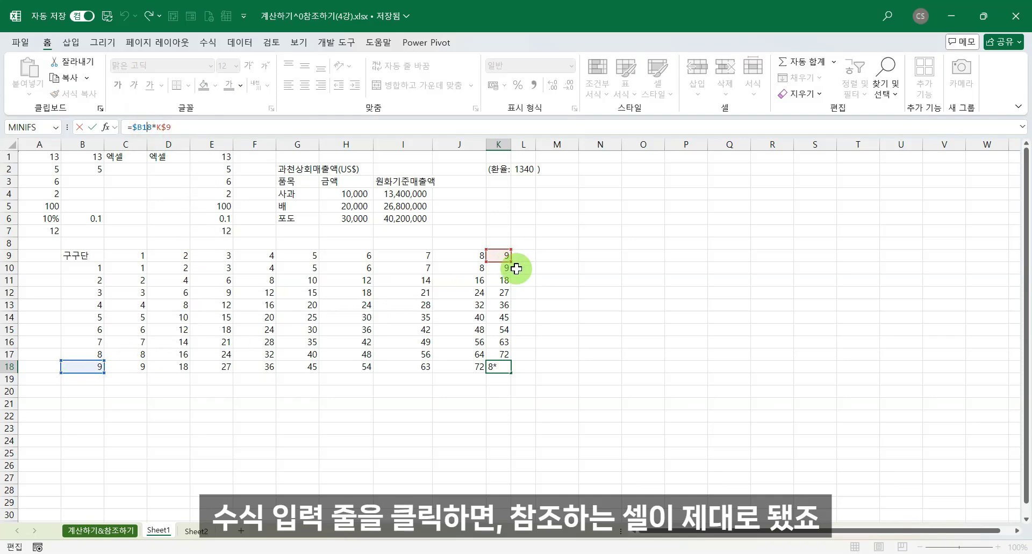
pyautogui.click(408, 243)
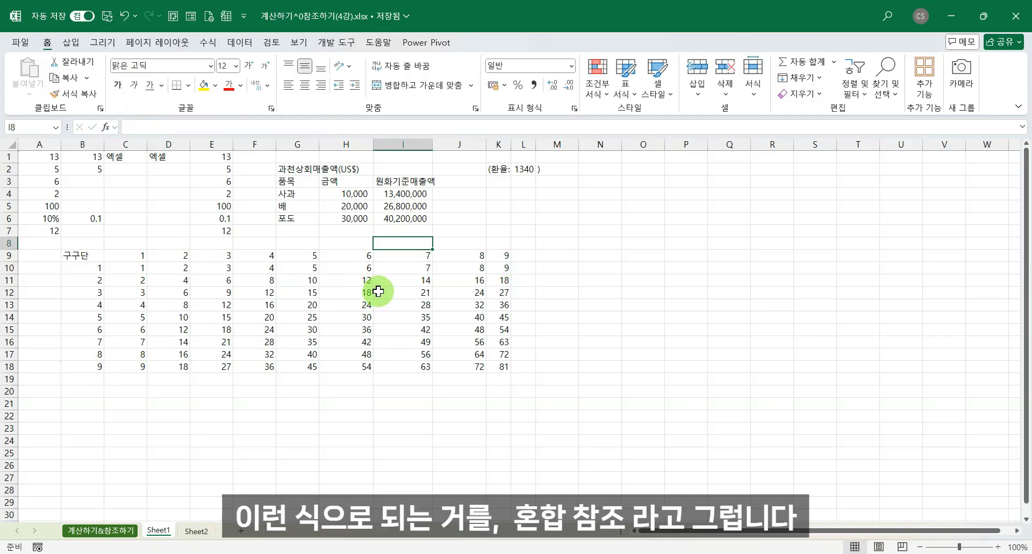
pyautogui.click(135, 268)
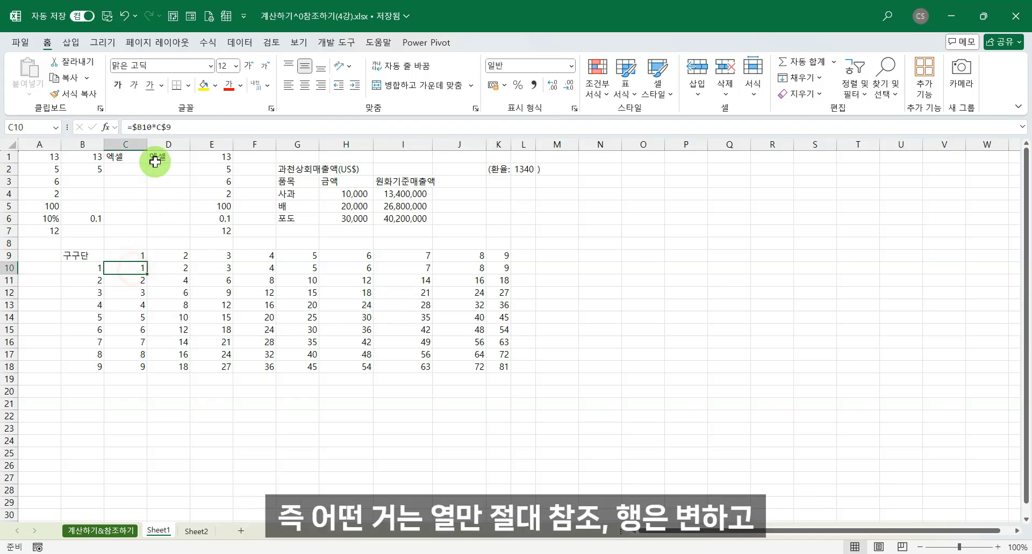
pyautogui.click(147, 127)
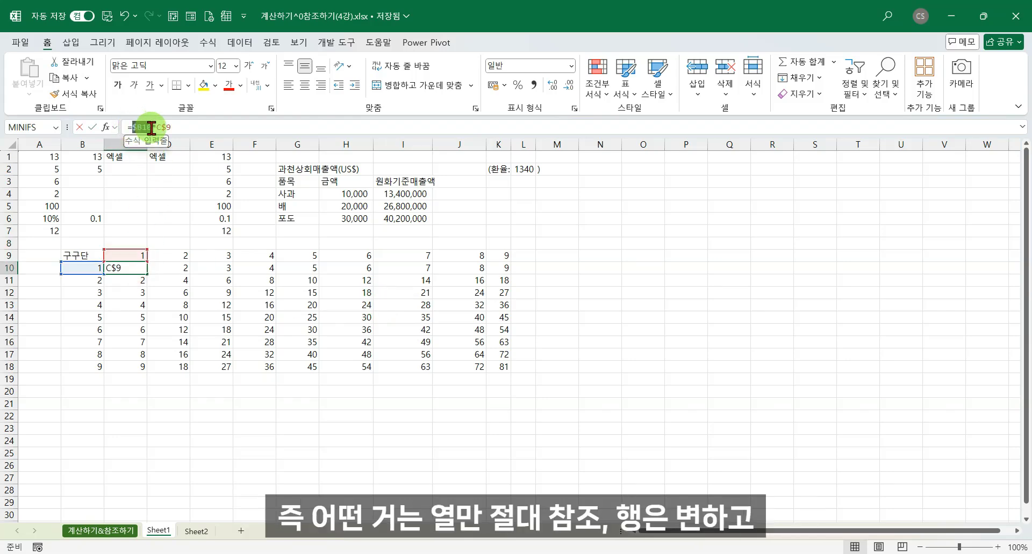
pyautogui.moveTo(151, 127); pyautogui.dragTo(154, 128)
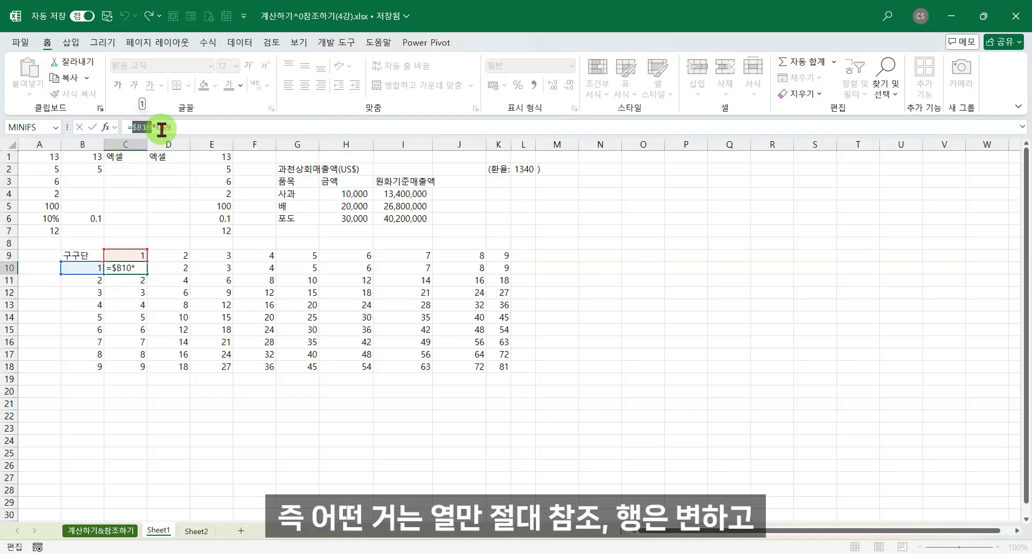
pyautogui.moveTo(157, 128); pyautogui.dragTo(171, 128)
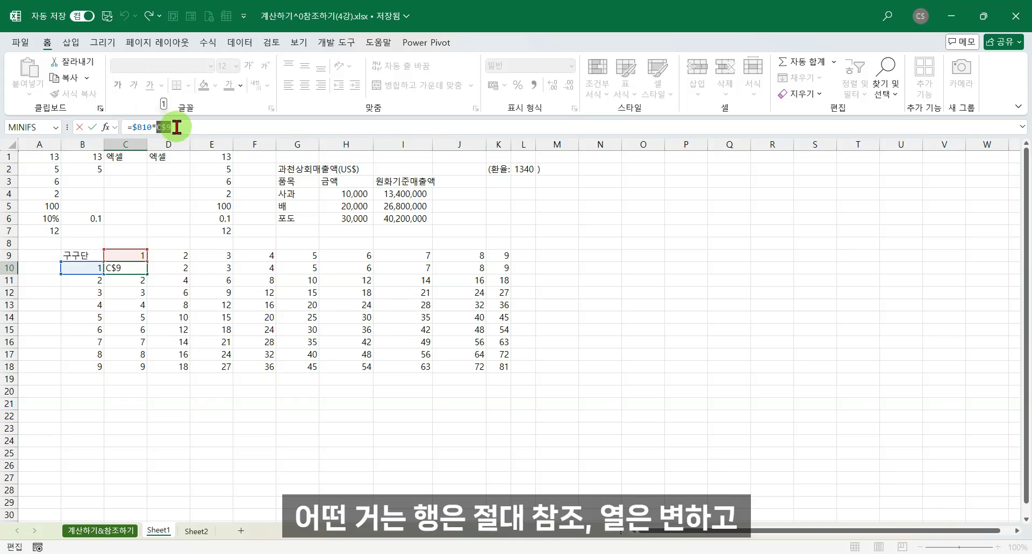
pyautogui.hotkey('ctrl', 'Return')
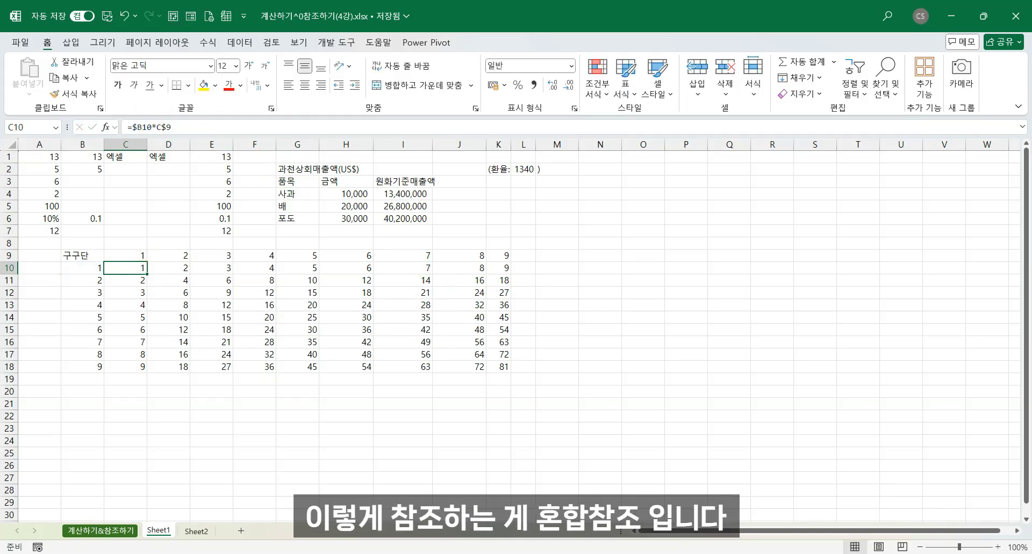
pyautogui.click(500, 380)
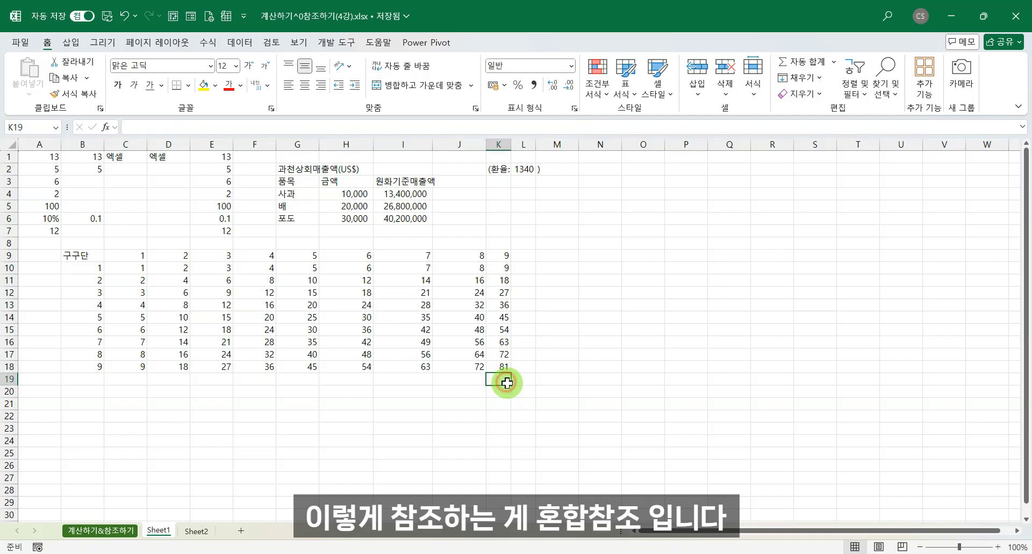